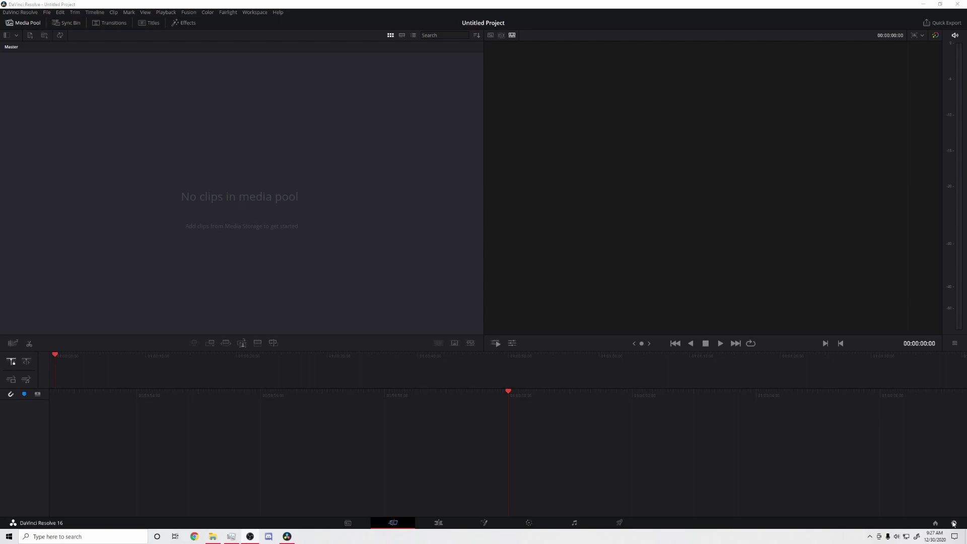
Step: Open the project settings and check the timeline frame rate options, selecting 24 frames per second
{"action": "left_click", "coordinate": [953, 523]}
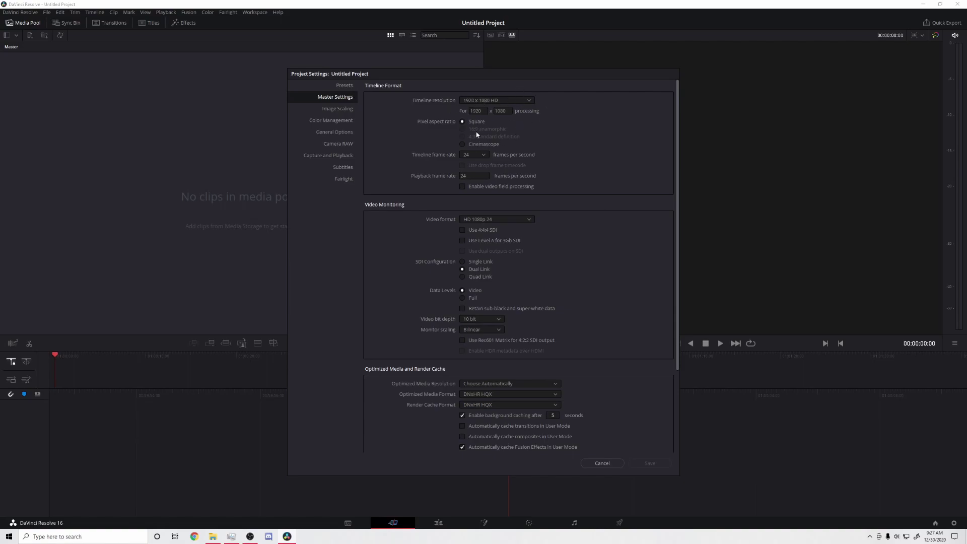
{"action": "left_click", "coordinate": [480, 156]}
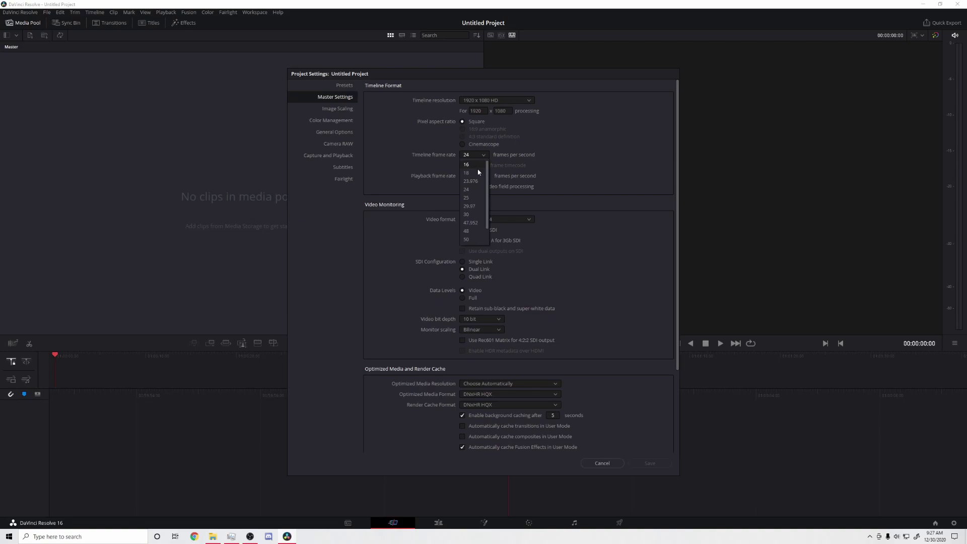
{"action": "left_click", "coordinate": [479, 190]}
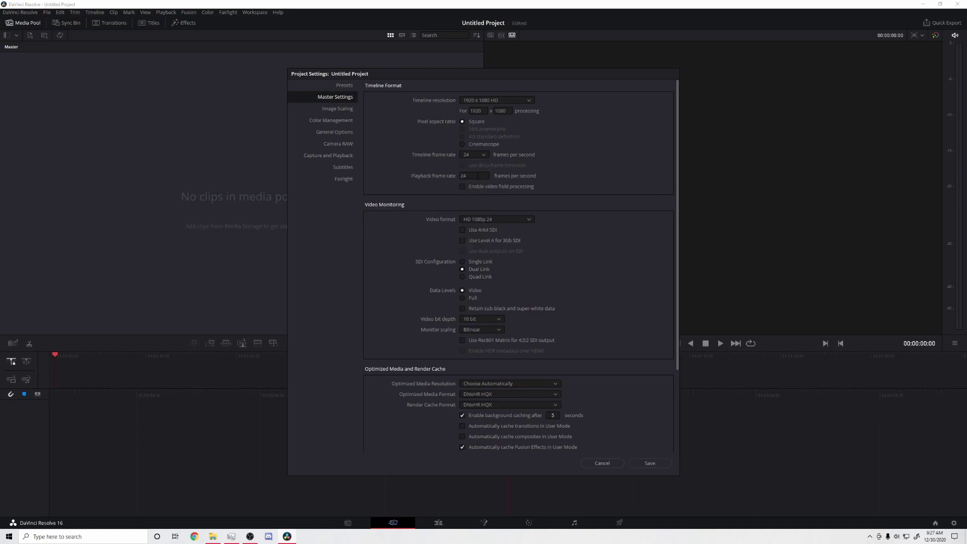
{"action": "left_click", "coordinate": [473, 174]}
{"action": "left_click", "coordinate": [442, 191]}
Step: Look at the image scaling settings and the 1080p at 60 preset, decline applying it, and close the project settings without saving
{"action": "left_click", "coordinate": [334, 110]}
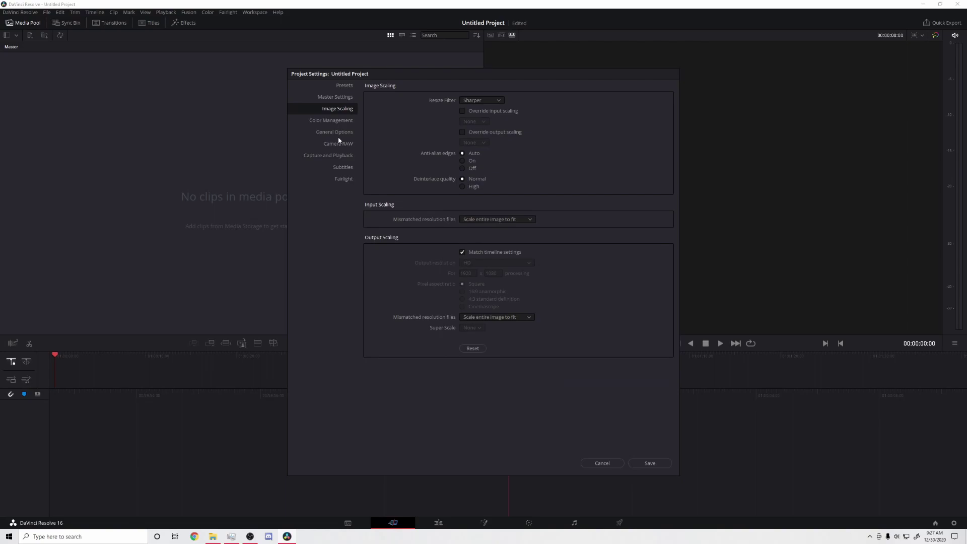
{"action": "left_click", "coordinate": [344, 85]}
{"action": "double_click", "coordinate": [395, 125]}
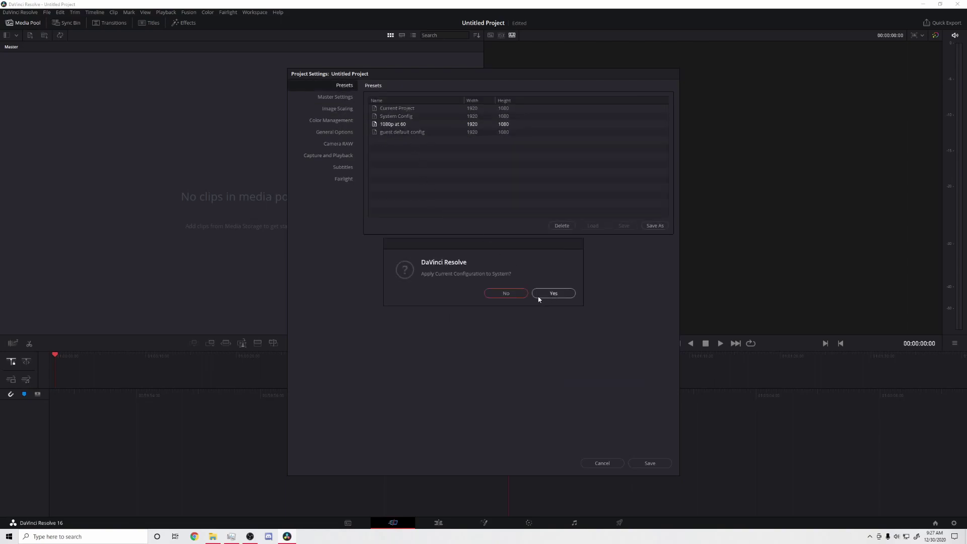
{"action": "left_click", "coordinate": [506, 294]}
{"action": "left_click", "coordinate": [338, 97]}
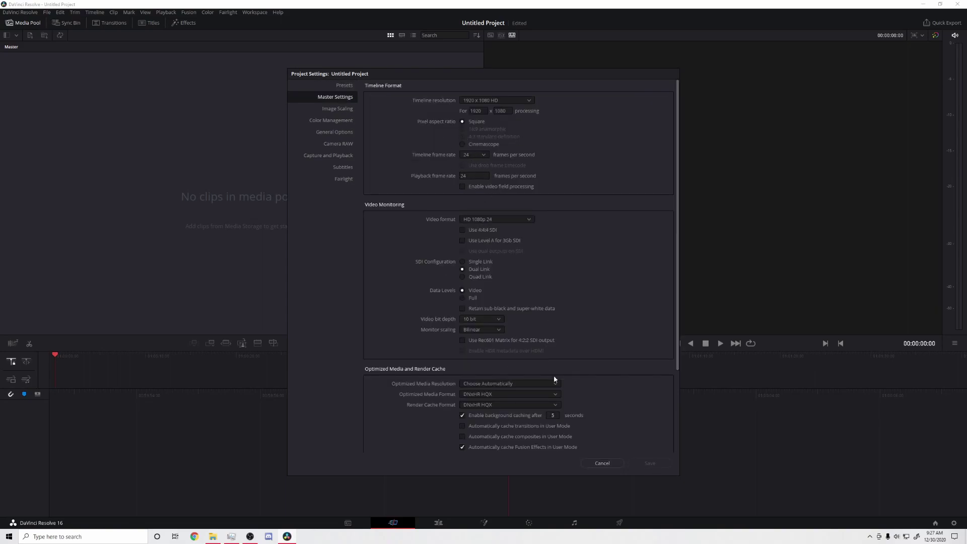
{"action": "left_click", "coordinate": [602, 463]}
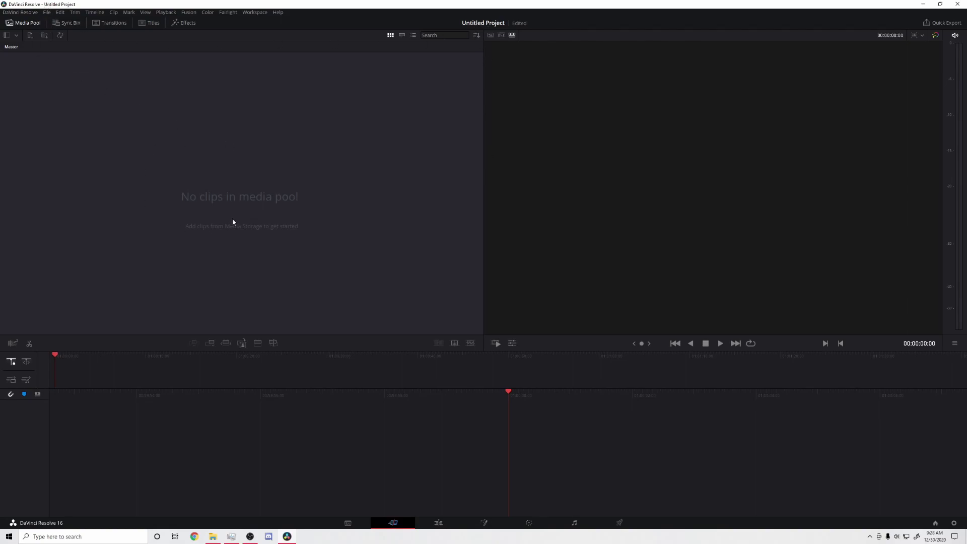
Step: Save the project under the name test
{"action": "key", "text": "ctrl+s"}
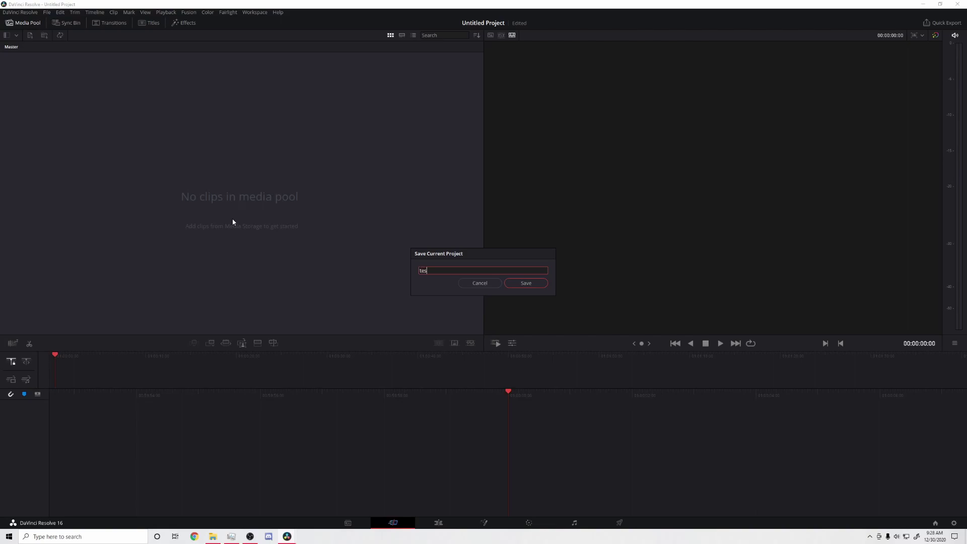
{"action": "key", "text": "Return"}
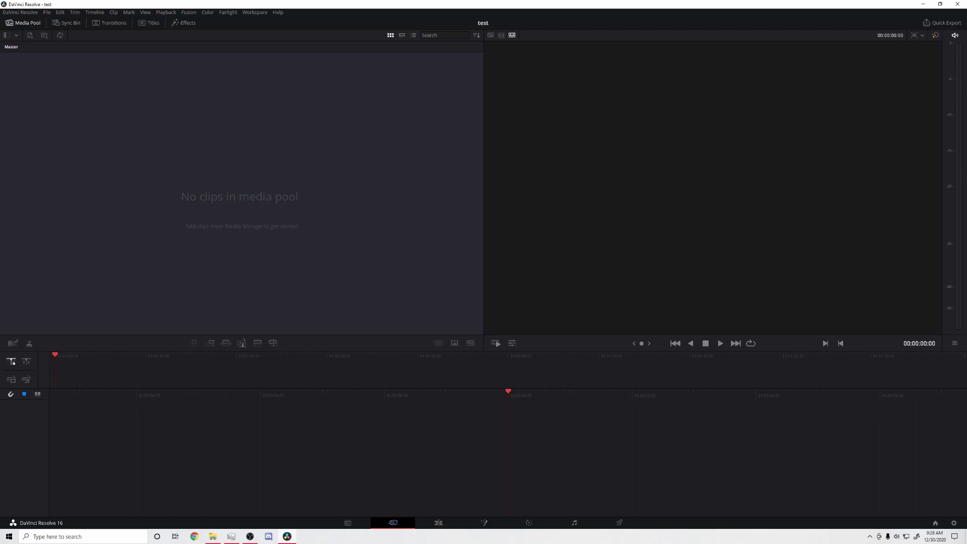
Step: Import the Rocket League clips from the file explorer into the media pool, changing the timeline frame rate to match them
{"action": "key", "text": "super+e"}
{"action": "left_click_drag", "start_coordinate": [0, 216], "coordinate": [272, 152]}
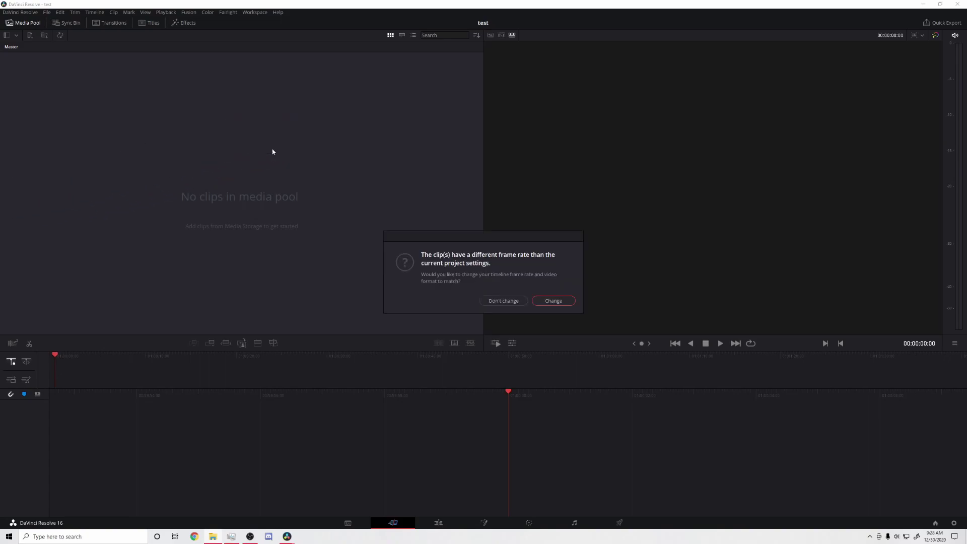
{"action": "left_click", "coordinate": [553, 301]}
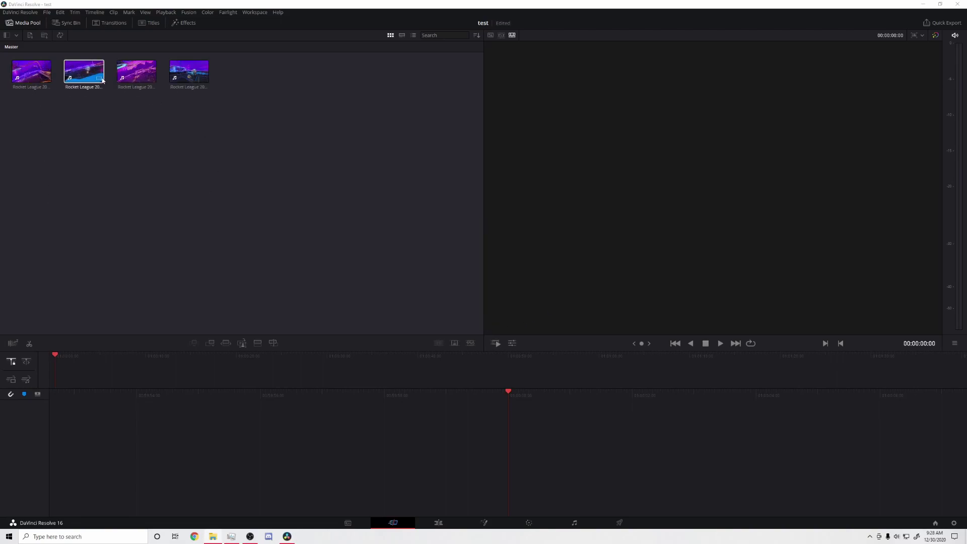
Step: Switch to the Edit page and preview the imported clips in the media pool
{"action": "left_click", "coordinate": [446, 526]}
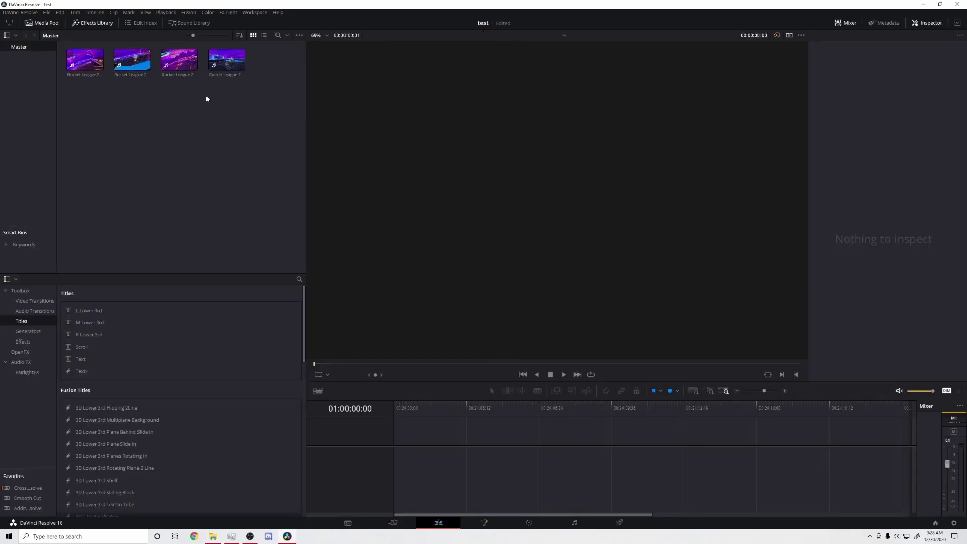
{"action": "left_click", "coordinate": [89, 65]}
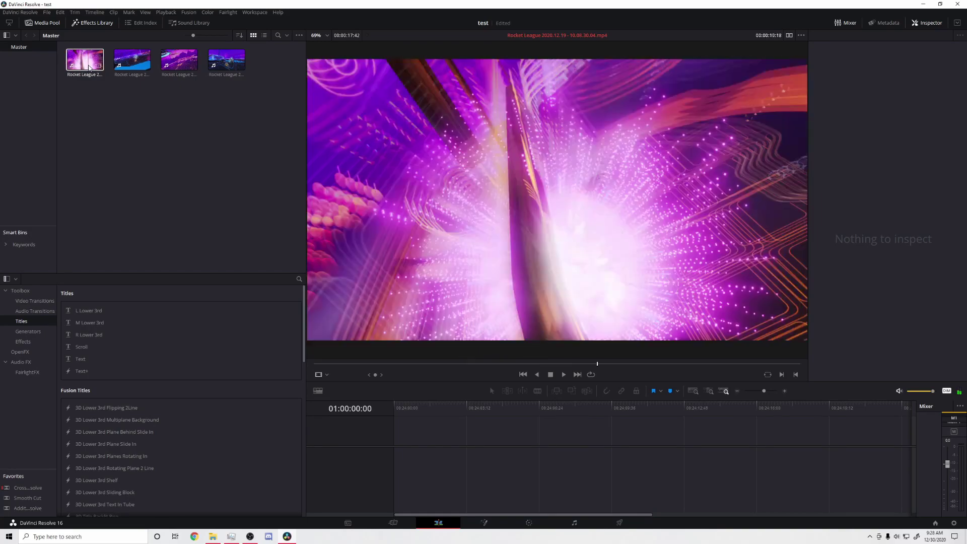
{"action": "left_click", "coordinate": [135, 66]}
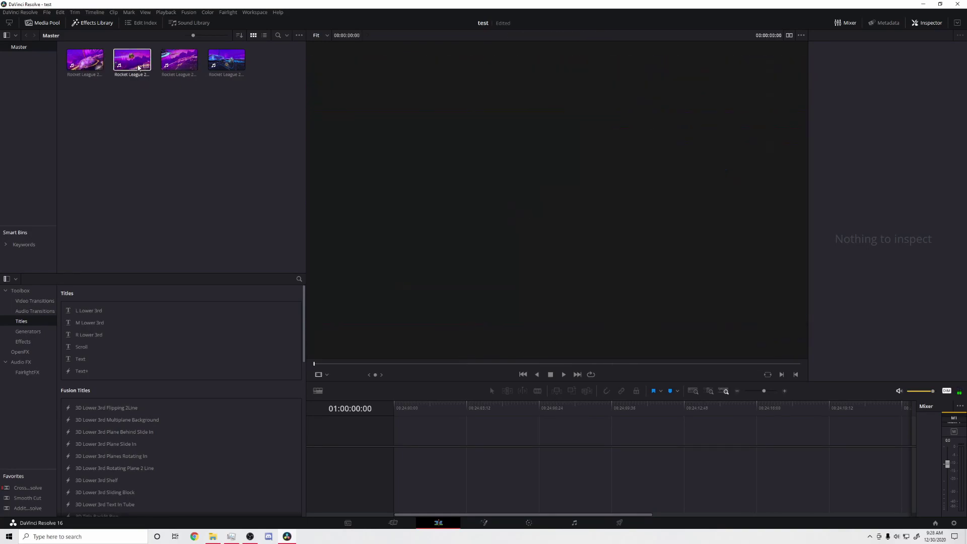
{"action": "left_click", "coordinate": [229, 65]}
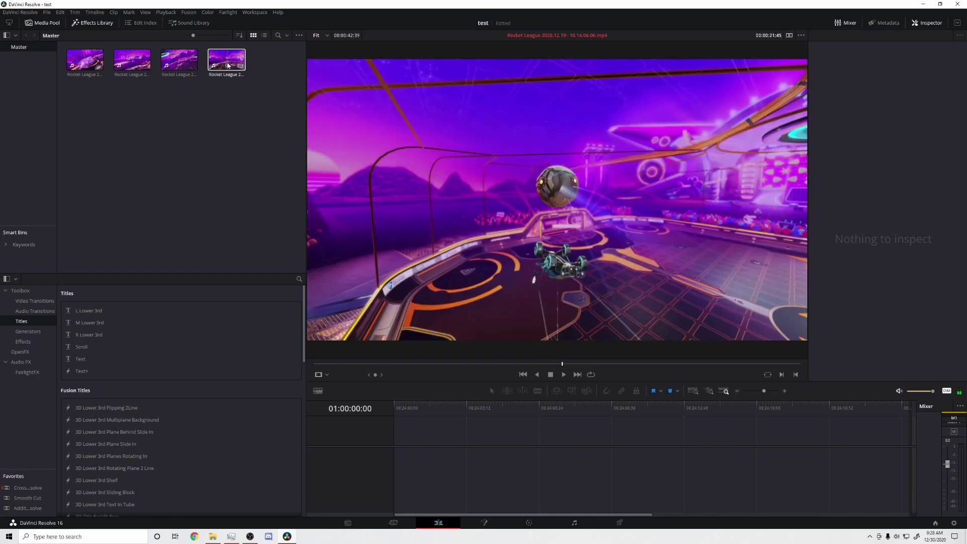
{"action": "key", "text": "space"}
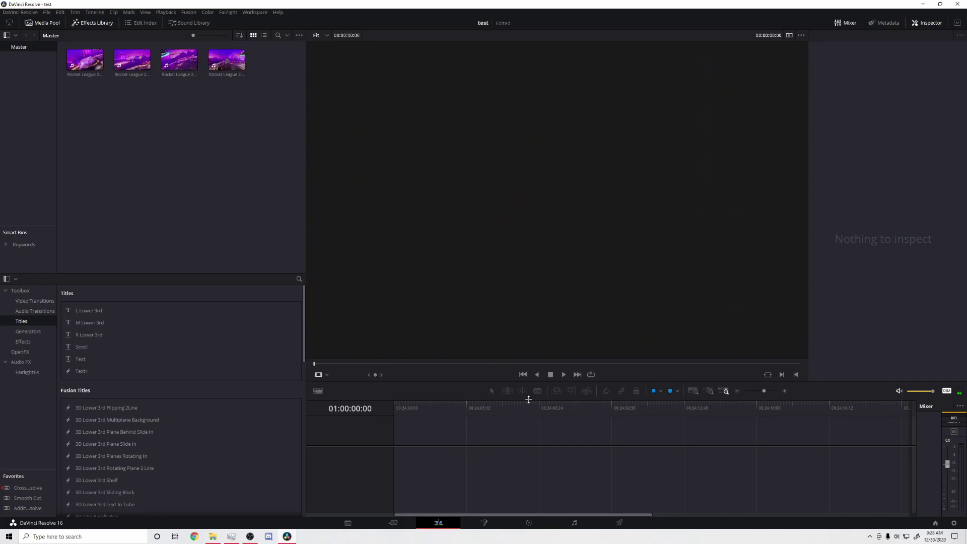
Step: Arrange side-by-side source and timeline viewers above an enlarged timeline area, with the fourth clip loaded in the source viewer
{"action": "left_click_drag", "start_coordinate": [528, 400], "coordinate": [533, 250]}
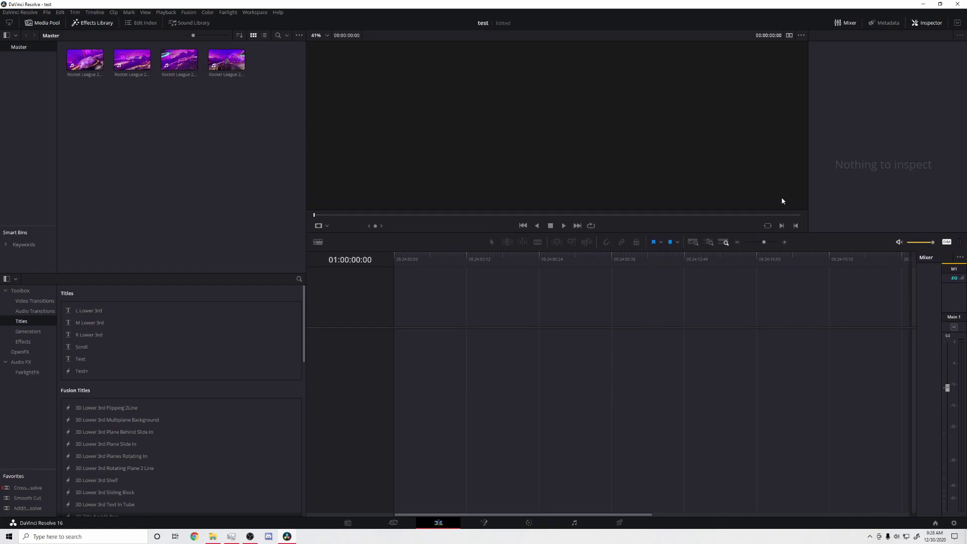
{"action": "left_click", "coordinate": [787, 35]}
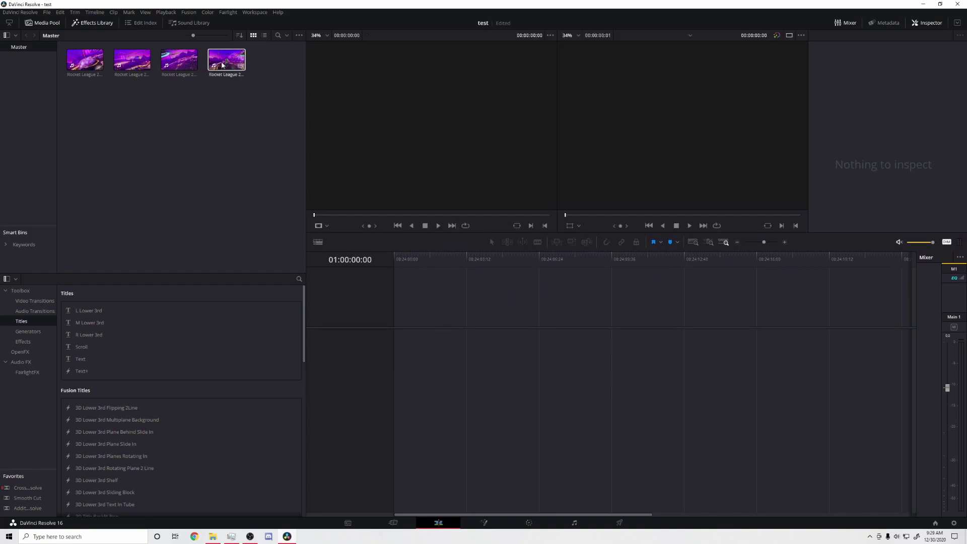
{"action": "left_click_drag", "start_coordinate": [227, 60], "coordinate": [419, 140]}
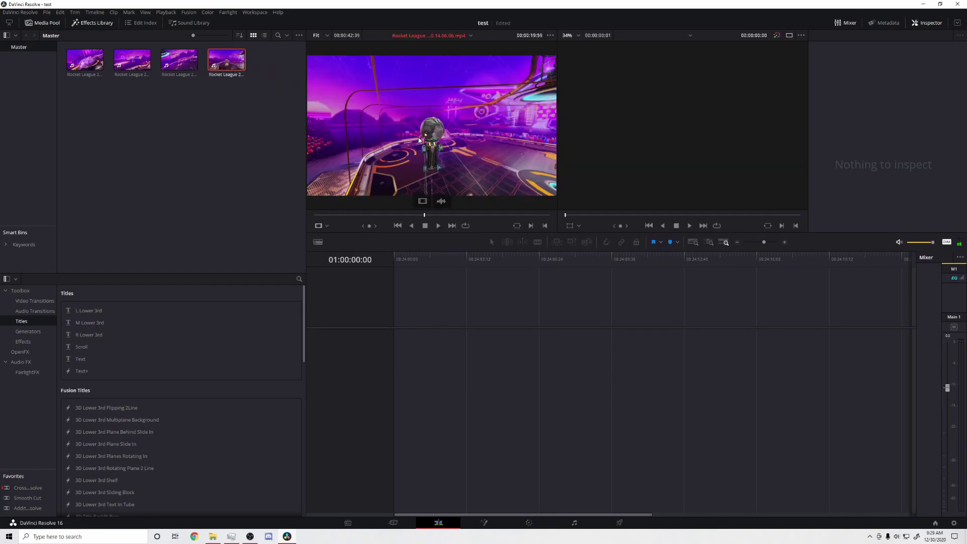
Step: Try marking in and out points at 00:00:01:38 in the source clip, and a new in point at 00:00:11:12
{"action": "left_click_drag", "start_coordinate": [426, 216], "coordinate": [420, 219]}
{"action": "left_click_drag", "start_coordinate": [417, 411], "coordinate": [225, 416]}
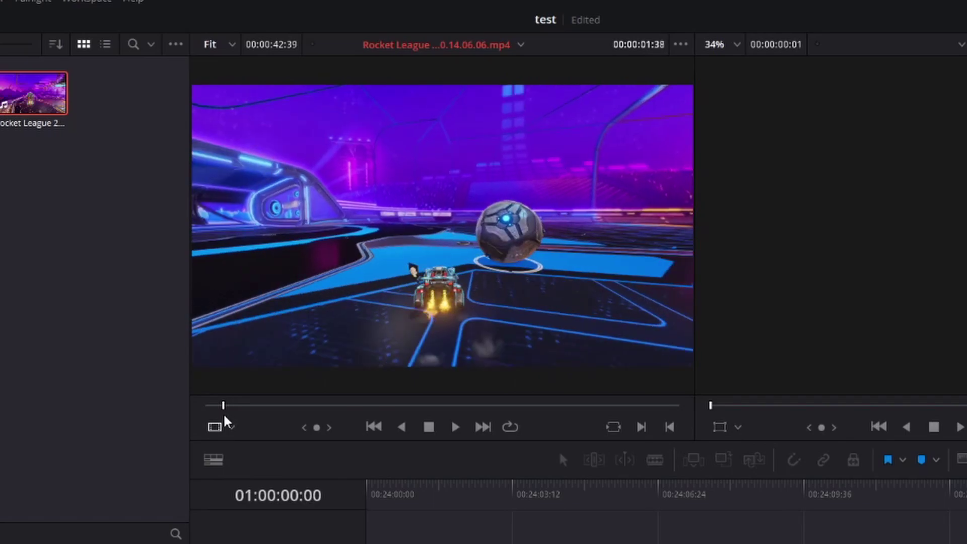
{"action": "key", "text": "o"}
{"action": "key", "text": "i"}
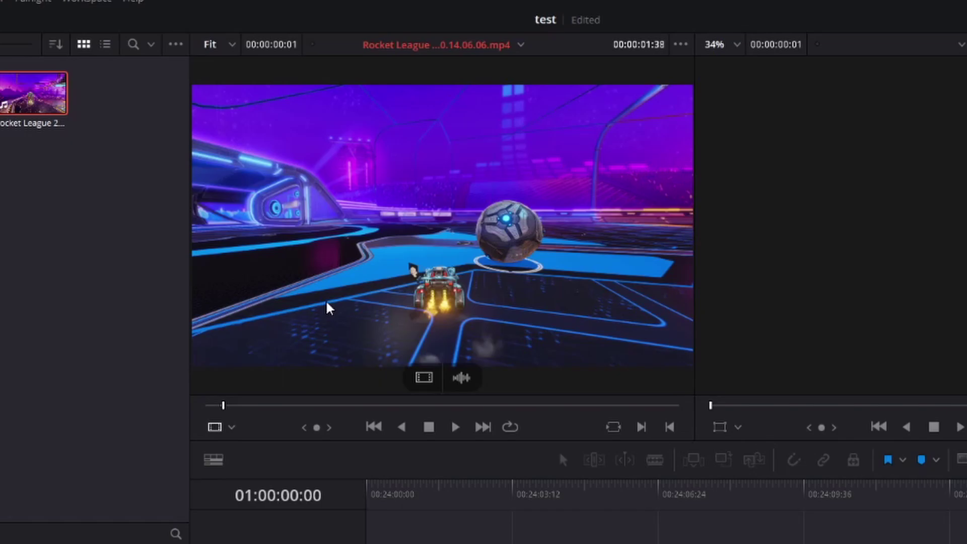
{"action": "key", "text": "space"}
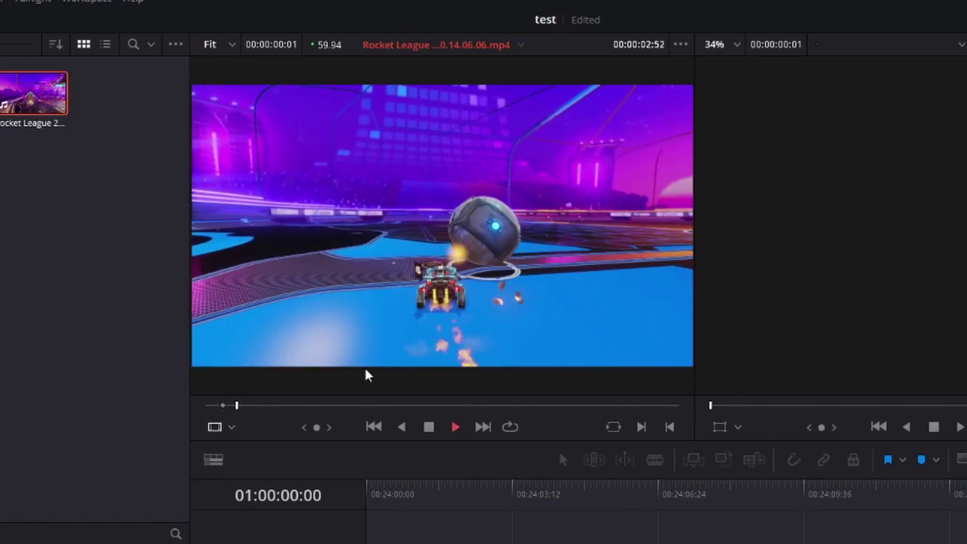
{"action": "left_click_drag", "start_coordinate": [253, 406], "coordinate": [328, 424]}
{"action": "key", "text": "space"}
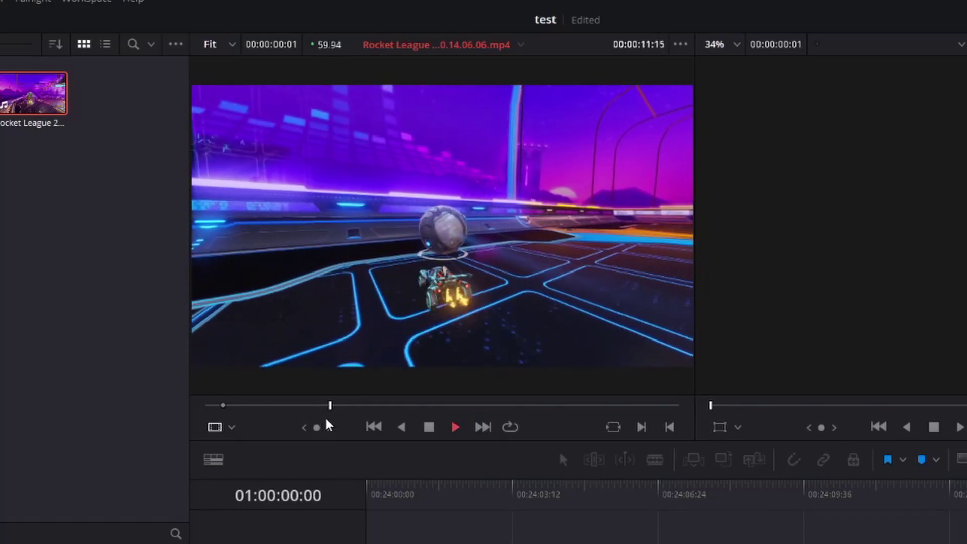
{"action": "key", "text": "space"}
{"action": "key", "text": "i"}
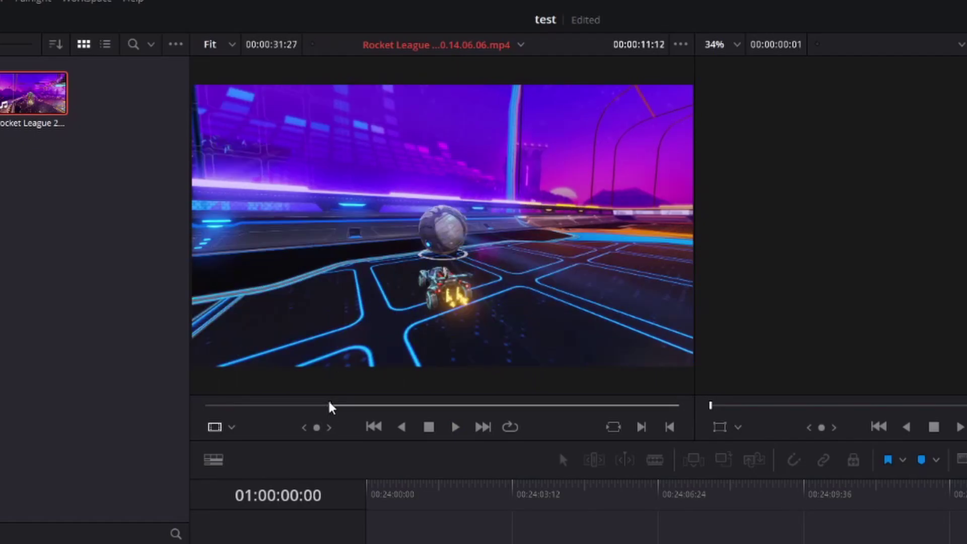
Step: Mark the source clip's in point at 00:00:02:48 and its out point at 00:00:11:41
{"action": "left_click_drag", "start_coordinate": [331, 404], "coordinate": [238, 418]}
{"action": "key", "text": "i"}
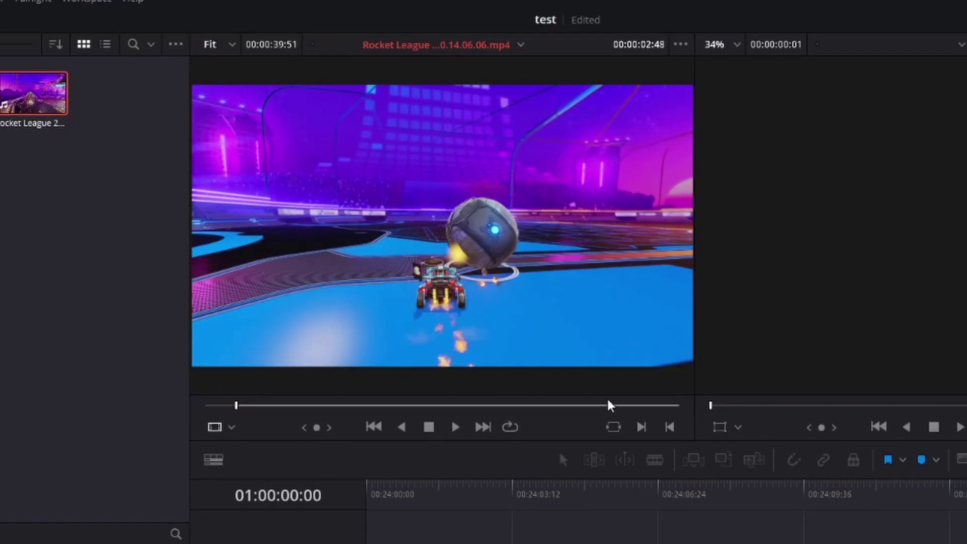
{"action": "left_click", "coordinate": [372, 408]}
{"action": "left_click_drag", "start_coordinate": [373, 407], "coordinate": [337, 414]}
{"action": "key", "text": "o"}
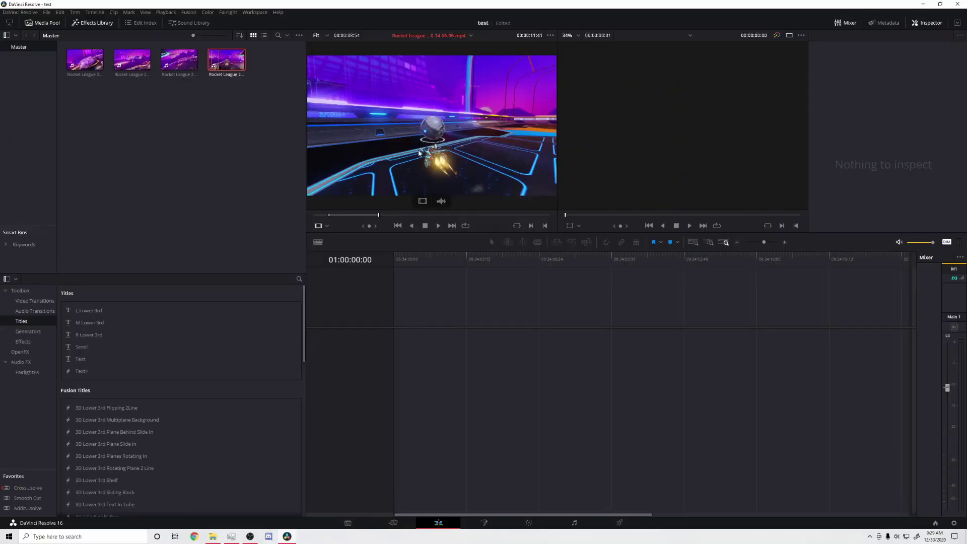
Step: Place the marked section of the source clip at the start of a new timeline and play it back
{"action": "left_click_drag", "start_coordinate": [421, 272], "coordinate": [421, 424]}
{"action": "left_click_drag", "start_coordinate": [421, 224], "coordinate": [398, 378]}
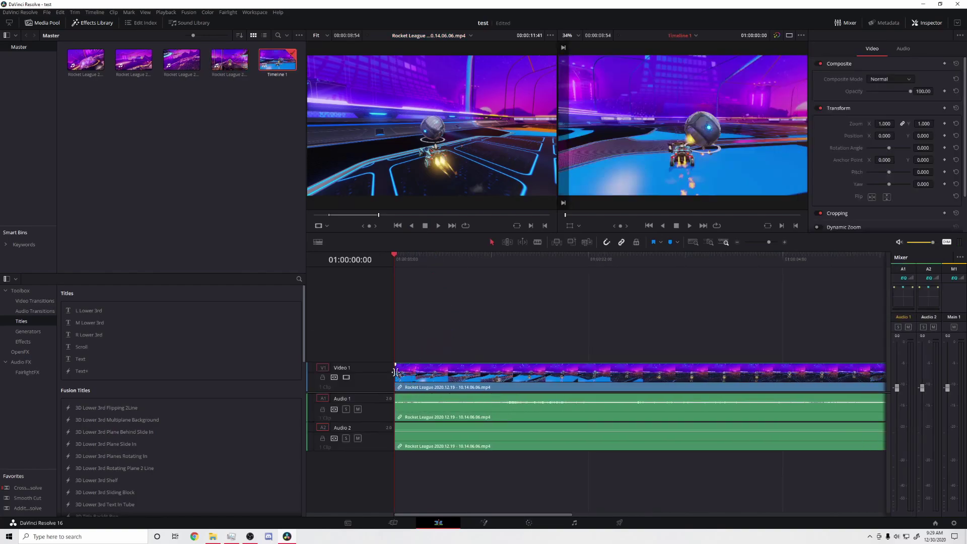
{"action": "key", "text": "space"}
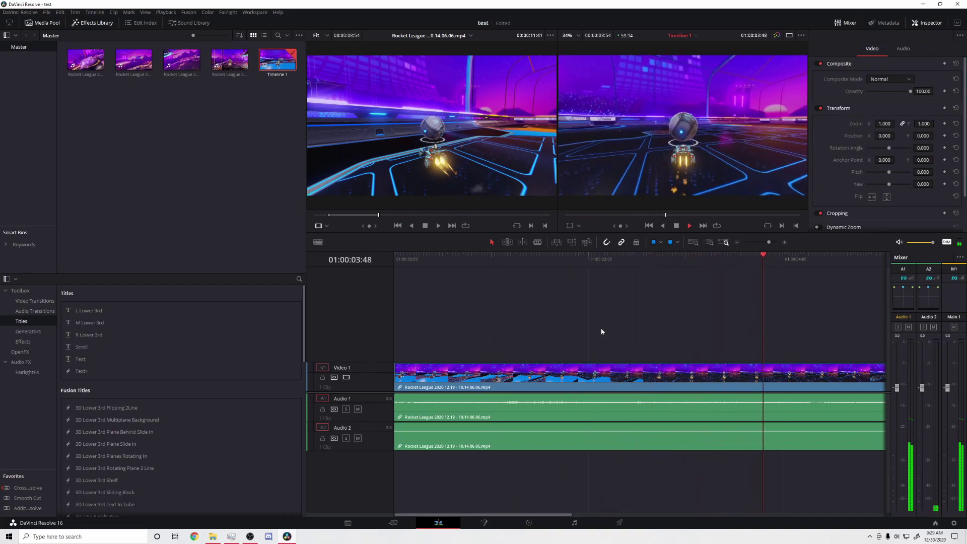
{"action": "key", "text": "space"}
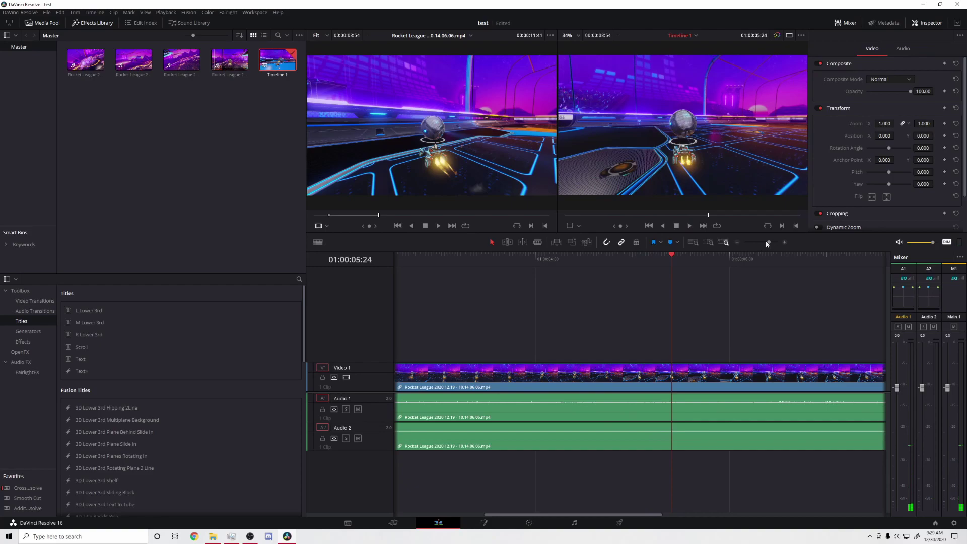
Step: Change the timeline clip's speed to 400%
{"action": "left_click_drag", "start_coordinate": [768, 242], "coordinate": [767, 244]}
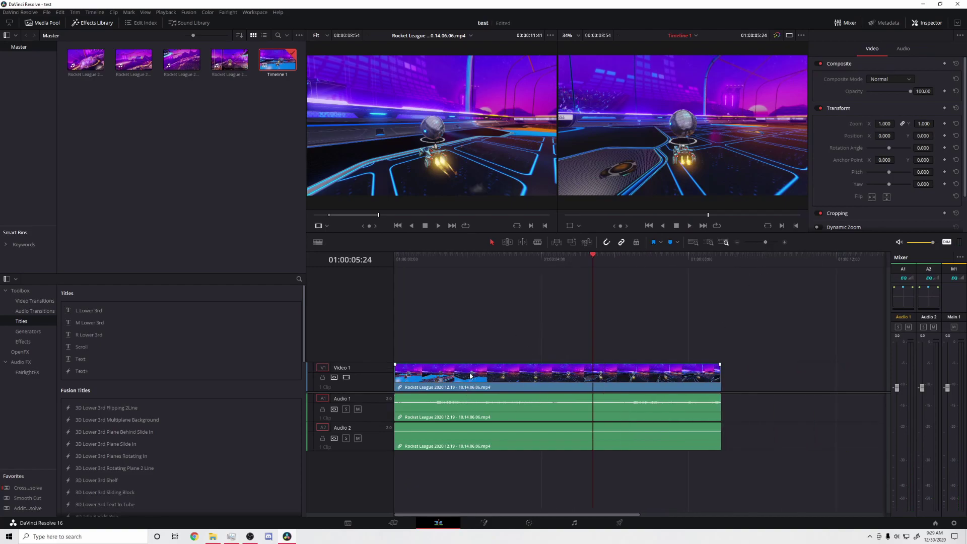
{"action": "left_click", "coordinate": [467, 388]}
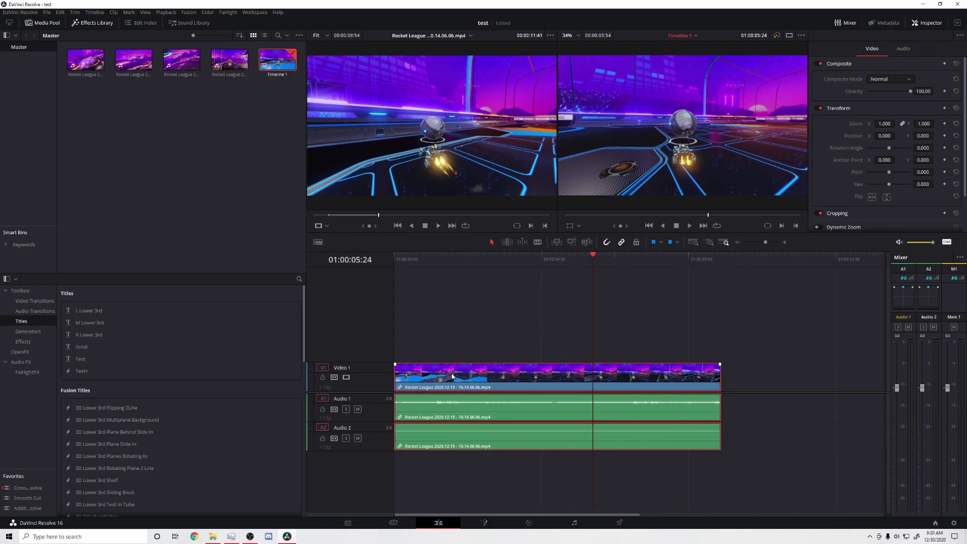
{"action": "right_click", "coordinate": [454, 374]}
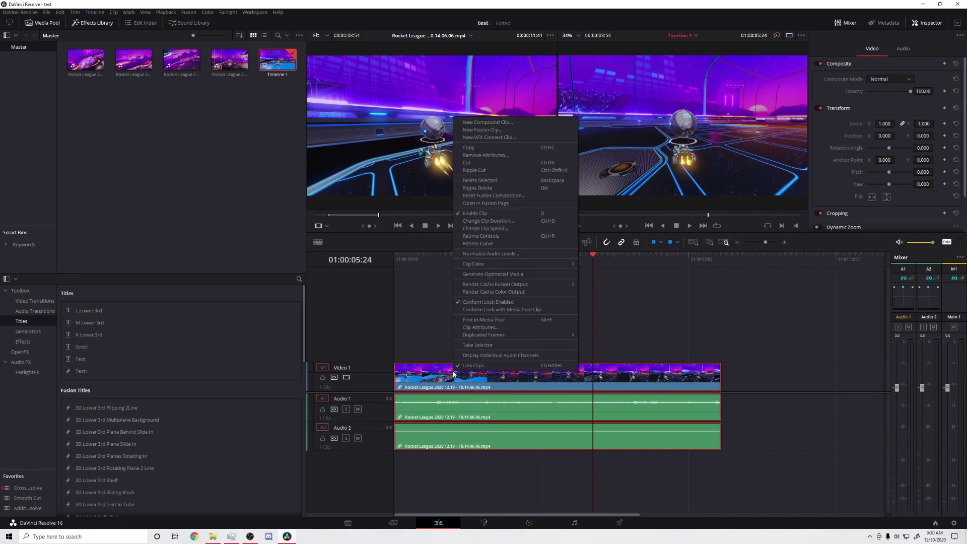
{"action": "left_click", "coordinate": [492, 229]}
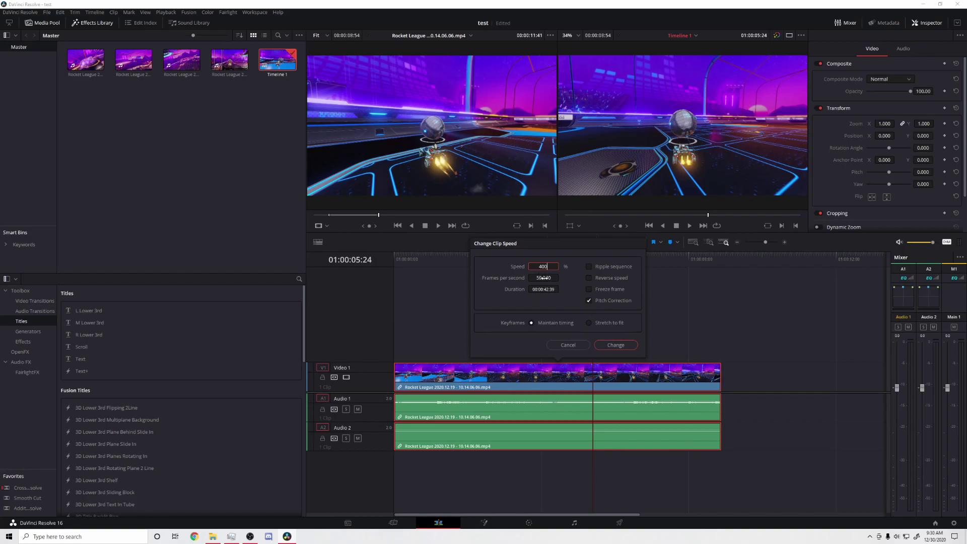
{"action": "left_click", "coordinate": [625, 344]}
Step: Play the sped-up clip from the beginning of the timeline
{"action": "left_click", "coordinate": [593, 256]}
{"action": "left_click_drag", "start_coordinate": [593, 255], "coordinate": [397, 255]}
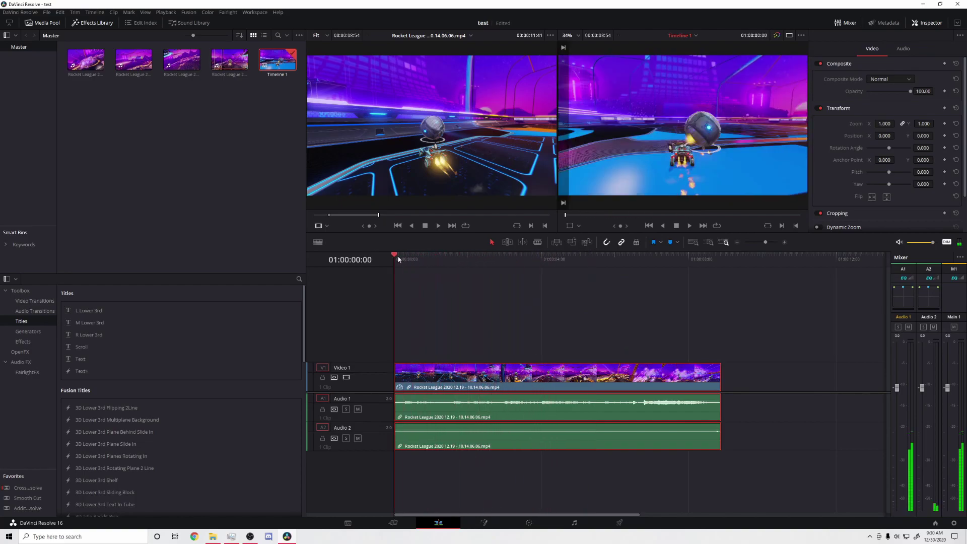
{"action": "key", "text": "space"}
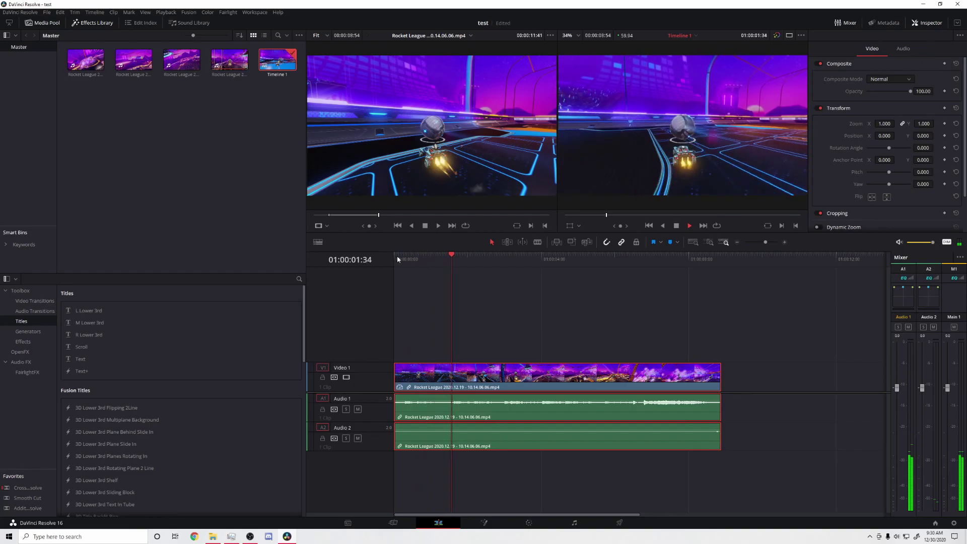
Step: Trim the end of the first timeline clip at 01:00:02:07 and scrub back over it to check the cut
{"action": "left_click_drag", "start_coordinate": [486, 254], "coordinate": [472, 256]}
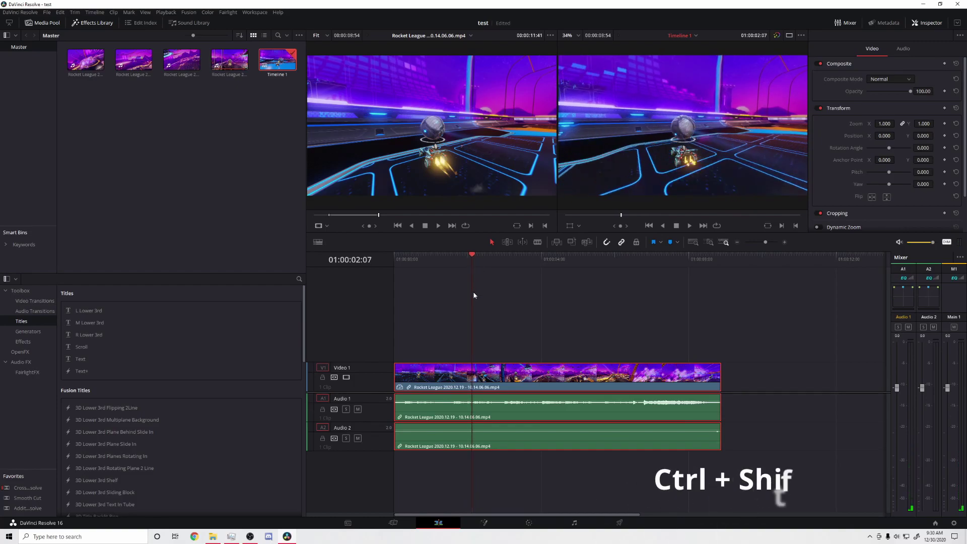
{"action": "key", "text": "ctrl+shift+bracketright"}
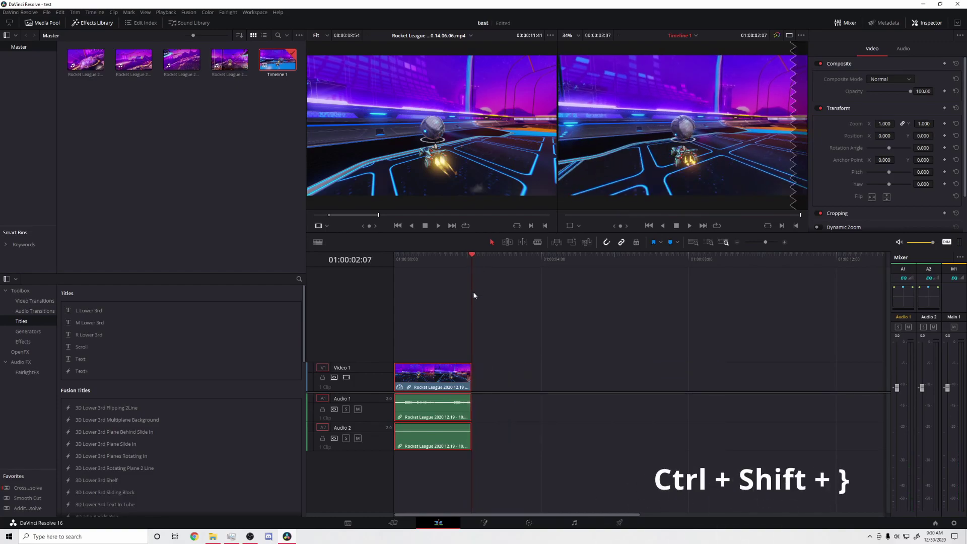
{"action": "left_click_drag", "start_coordinate": [437, 258], "coordinate": [426, 288]}
Step: Load the source clip ending 10.04.32.02, mark its section from 00:00:05:51 to 00:00:18:54, and place that section directly after the first timeline clip
{"action": "left_click", "coordinate": [229, 62]}
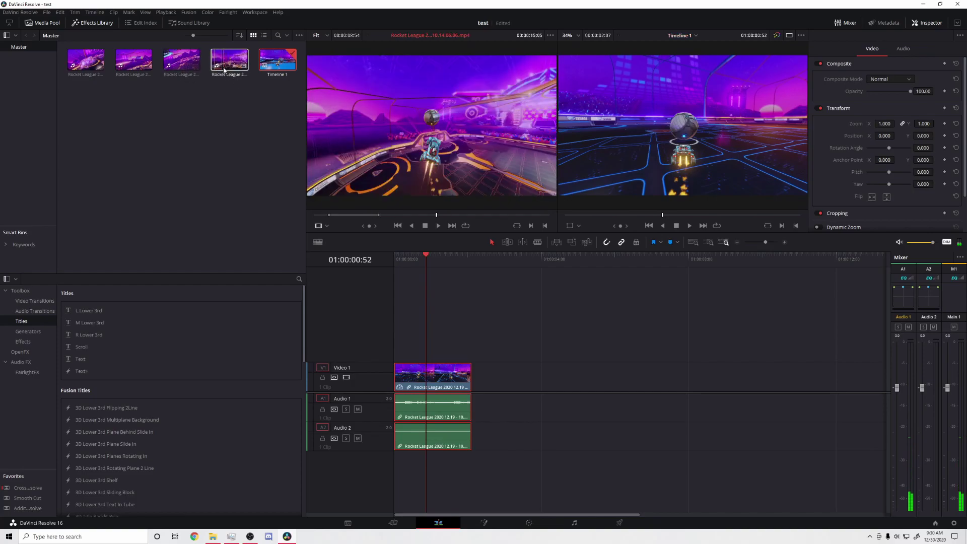
{"action": "left_click", "coordinate": [181, 62]}
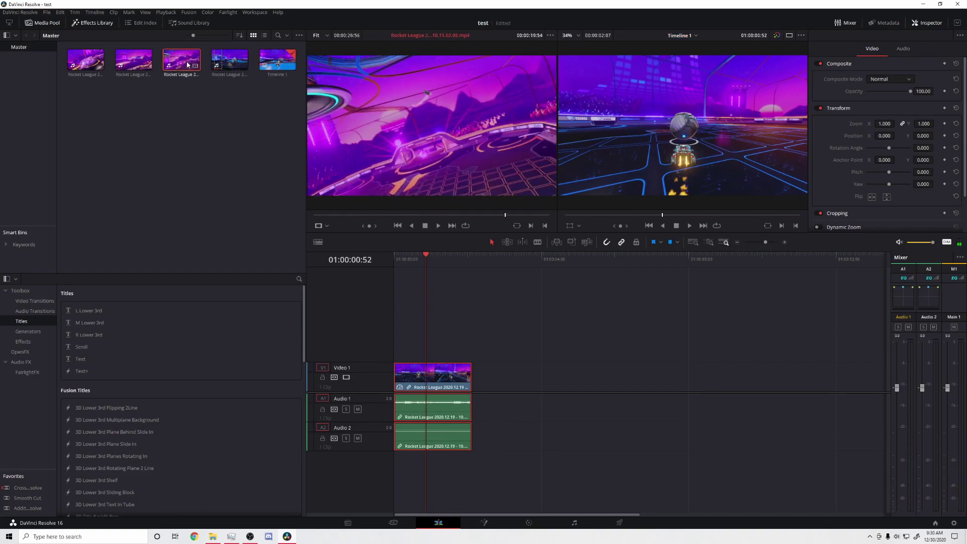
{"action": "left_click", "coordinate": [147, 61]}
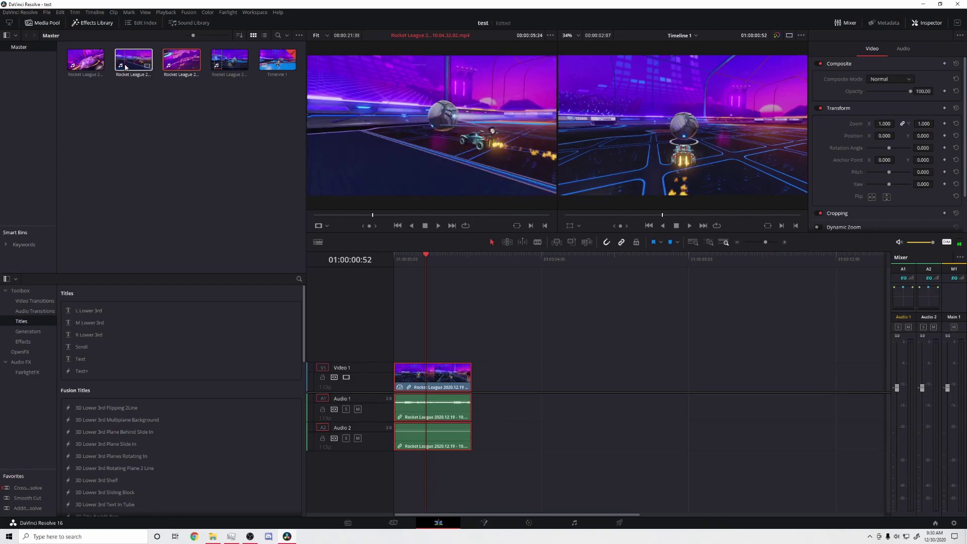
{"action": "left_click_drag", "start_coordinate": [126, 67], "coordinate": [359, 137]}
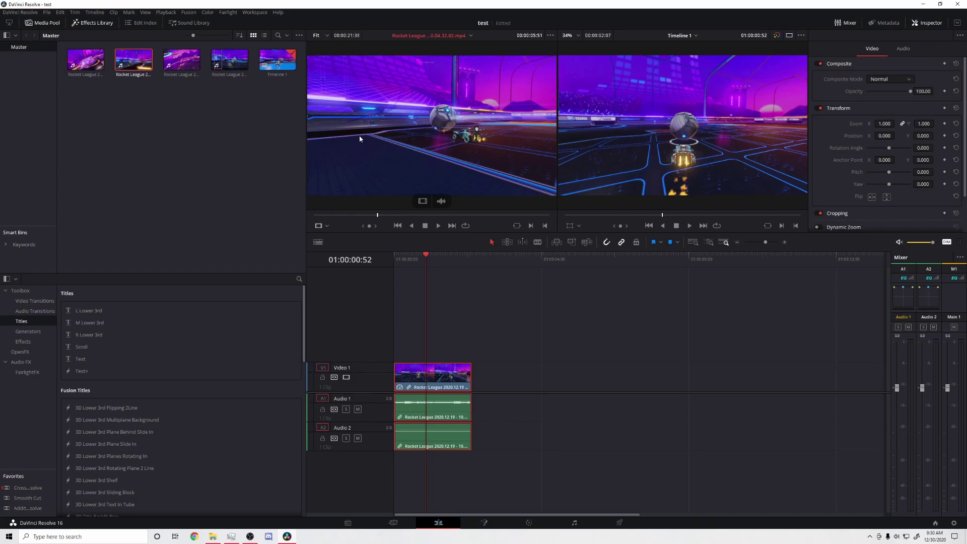
{"action": "key", "text": "space"}
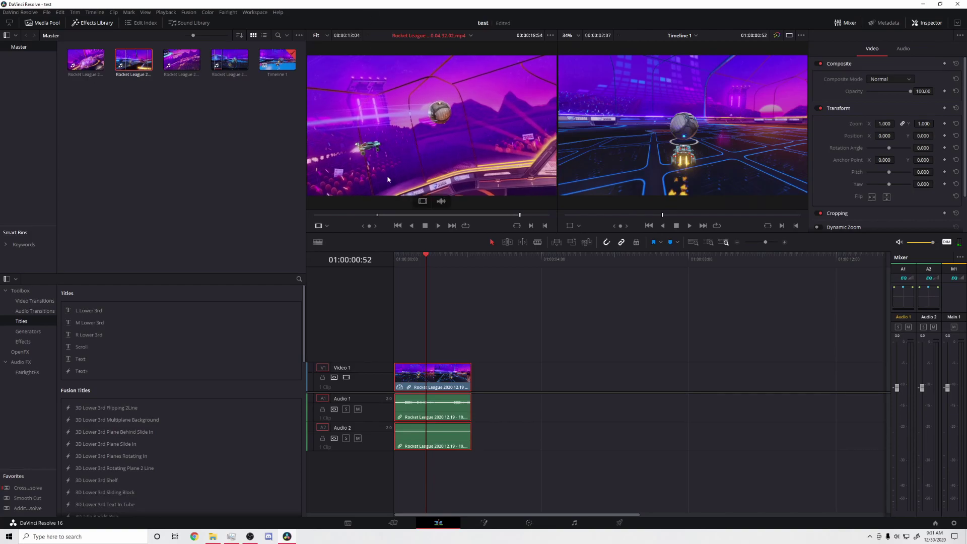
{"action": "left_click_drag", "start_coordinate": [398, 132], "coordinate": [469, 382]}
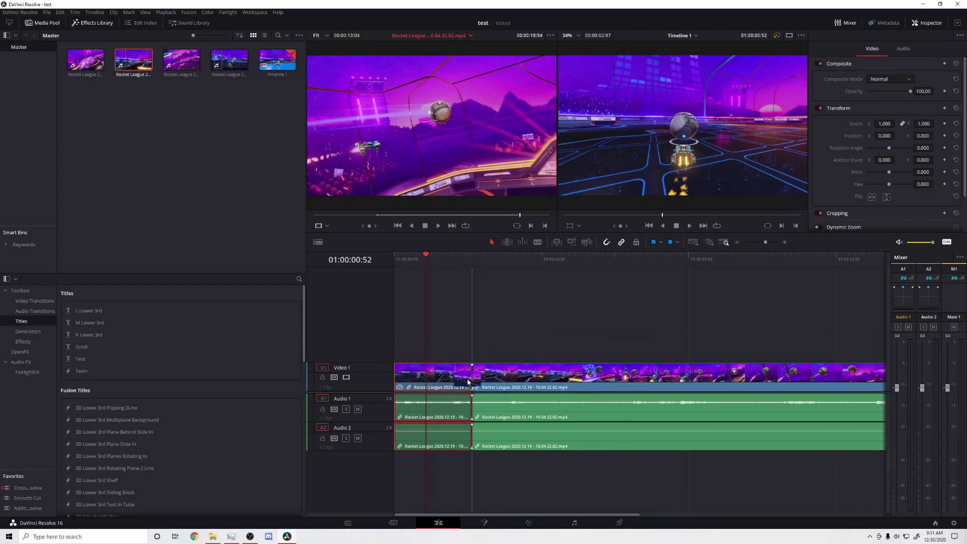
Step: Increase the playback speed of the second timeline clip
{"action": "right_click", "coordinate": [497, 382]}
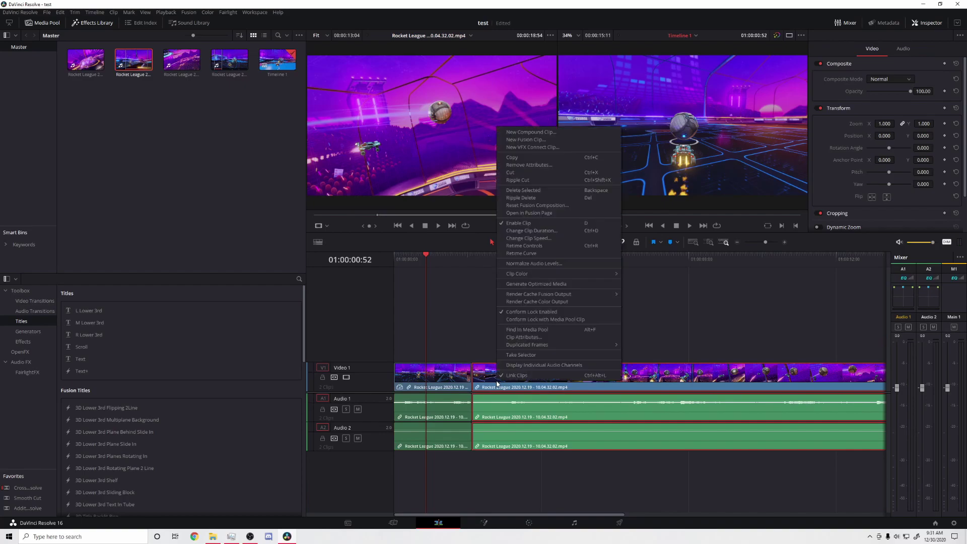
{"action": "left_click", "coordinate": [529, 239]}
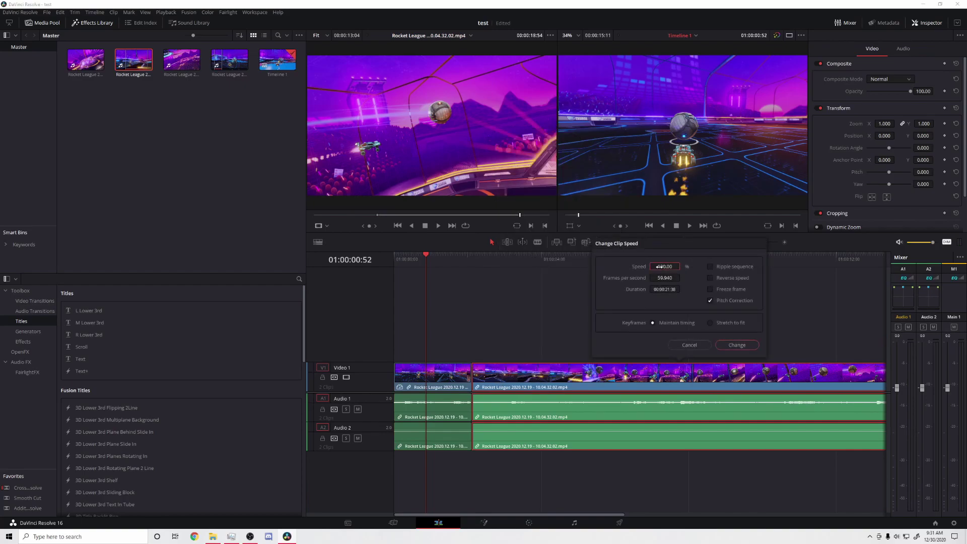
{"action": "left_click", "coordinate": [733, 347]}
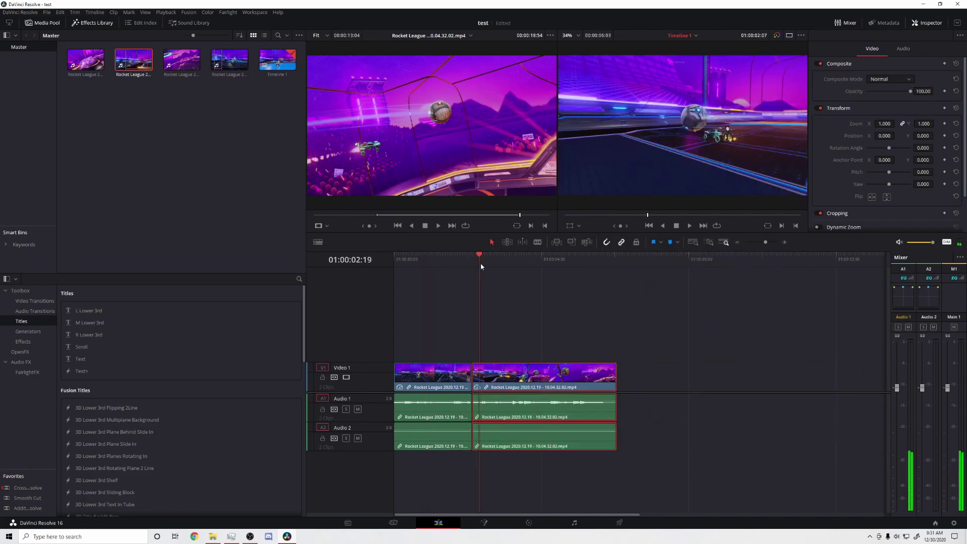
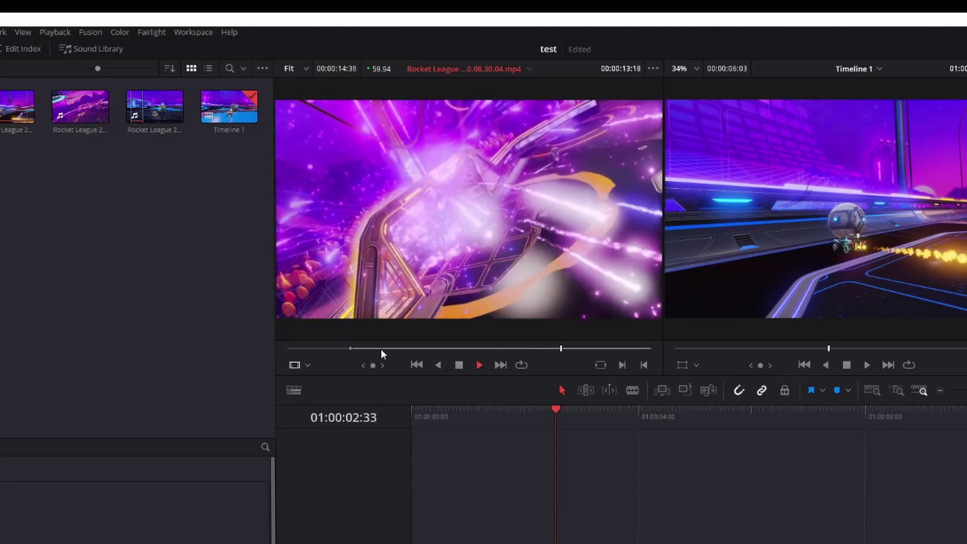
Step: Mark the out point of source clip 10.08.30.04 at 00:00:14:46 and place the marked section after the second timeline clip
{"action": "key", "text": "o"}
{"action": "key", "text": "space"}
{"action": "left_click_drag", "start_coordinate": [602, 349], "coordinate": [592, 348]}
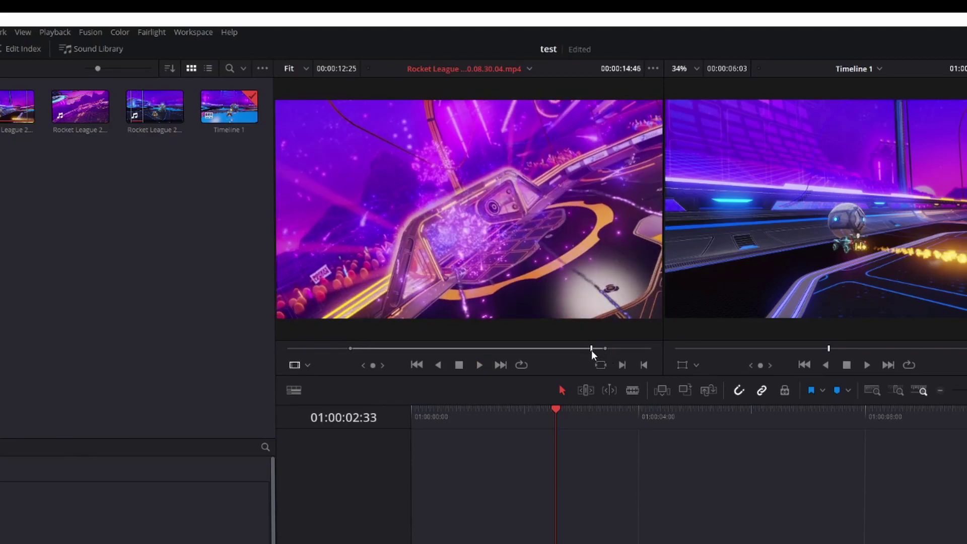
{"action": "key", "text": "o"}
{"action": "left_click_drag", "start_coordinate": [432, 126], "coordinate": [619, 363]}
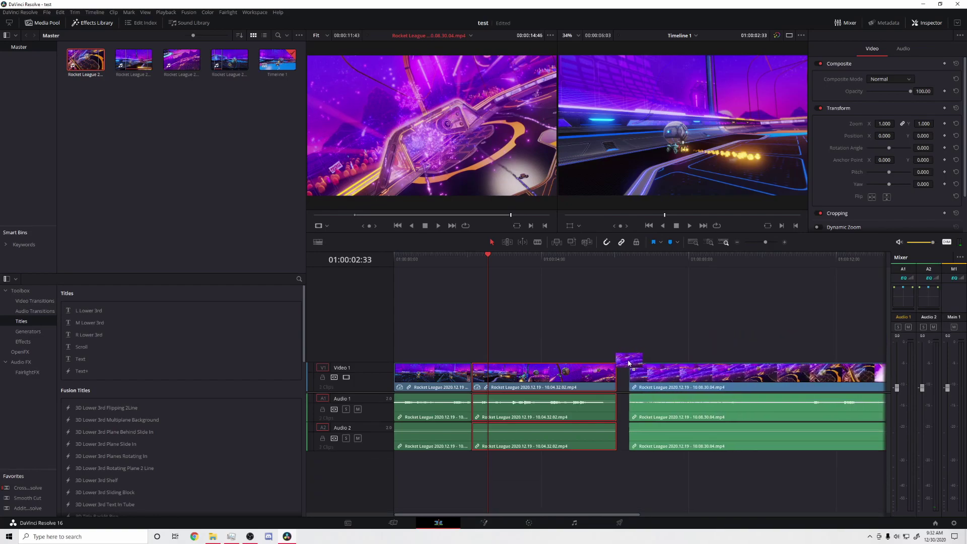
Step: Trim the end of the second timeline clip at 01:00:05:23 with a ripple so the following clip closes up
{"action": "left_click_drag", "start_coordinate": [488, 255], "coordinate": [594, 287]}
{"action": "key", "text": "ctrl+shift+]"}
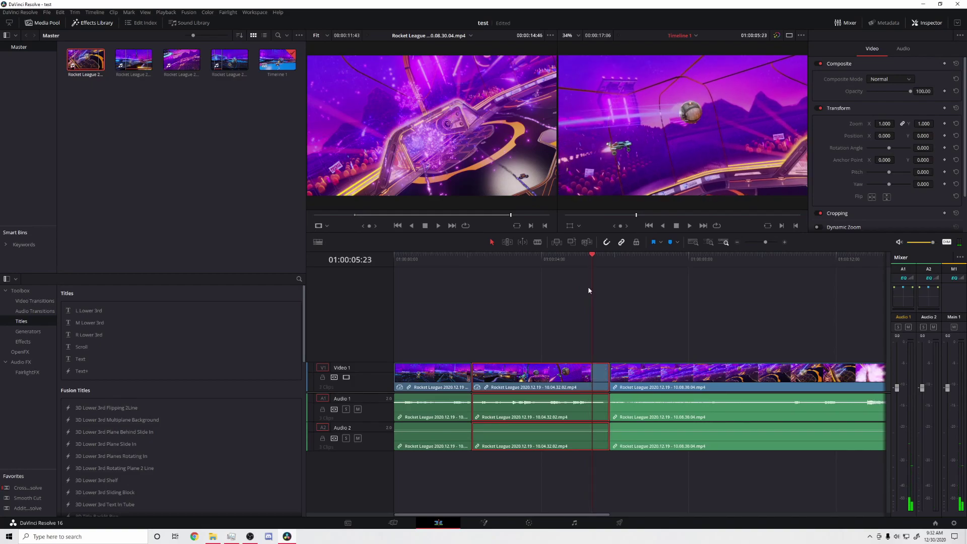
Step: Increase the playback speed of the third timeline clip
{"action": "left_click_drag", "start_coordinate": [597, 258], "coordinate": [611, 258]}
{"action": "left_click", "coordinate": [613, 386]}
{"action": "right_click", "coordinate": [613, 386]}
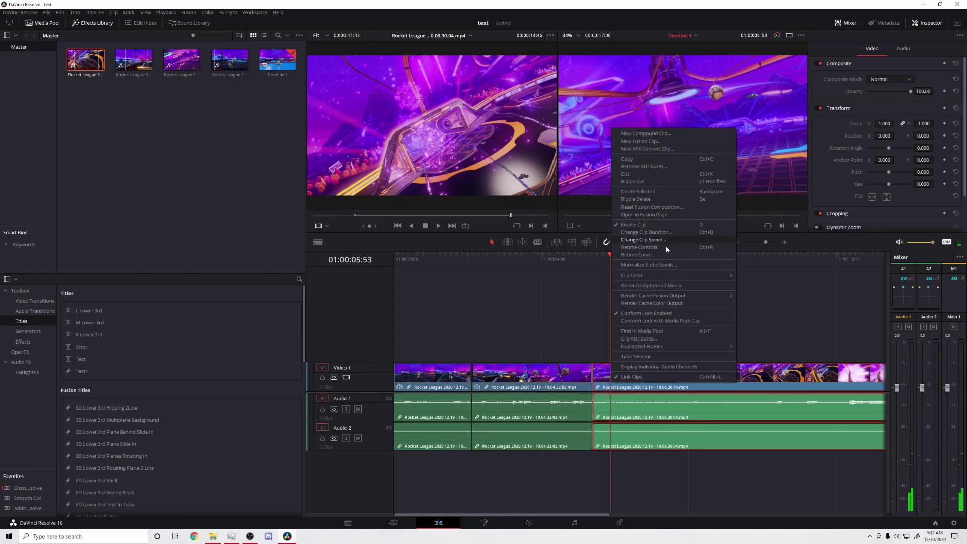
{"action": "left_click", "coordinate": [650, 241]}
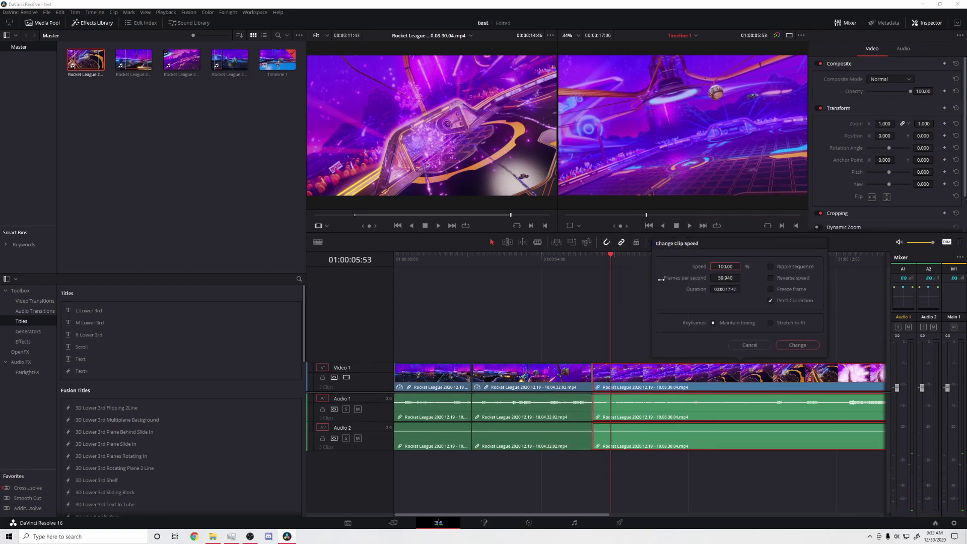
{"action": "left_click", "coordinate": [724, 278]}
{"action": "left_click", "coordinate": [798, 345]}
Step: Trim the end of the third timeline clip at 01:00:08:13 and return to the start of the timeline
{"action": "left_click", "coordinate": [593, 256]}
{"action": "left_click_drag", "start_coordinate": [593, 258], "coordinate": [606, 272]}
{"action": "key", "text": "Up"}
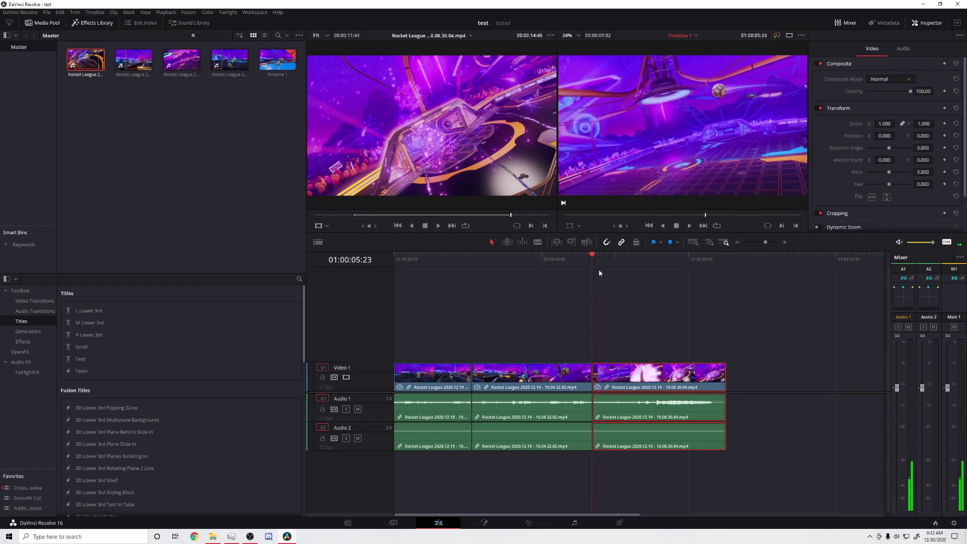
{"action": "left_click_drag", "start_coordinate": [586, 255], "coordinate": [698, 297]}
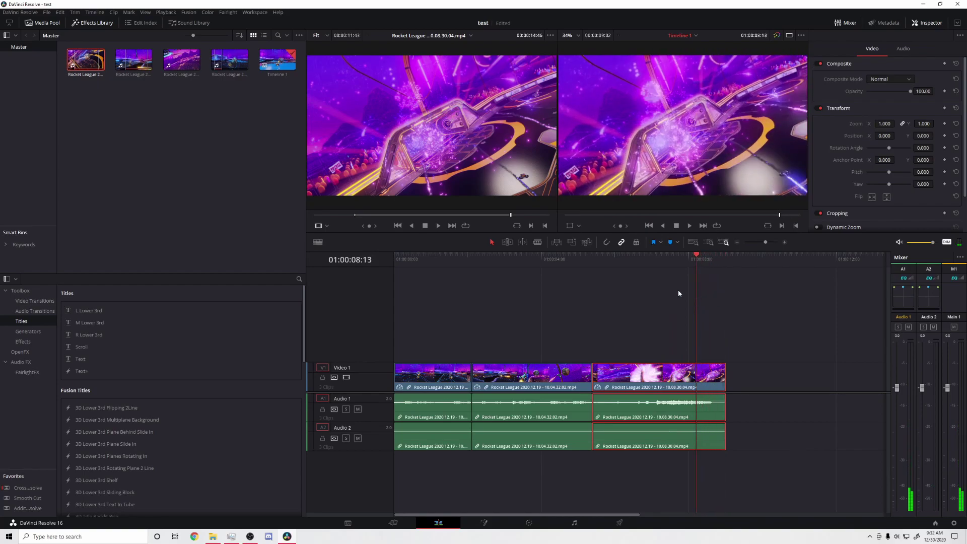
{"action": "key", "text": "ctrl+shift+bracketright"}
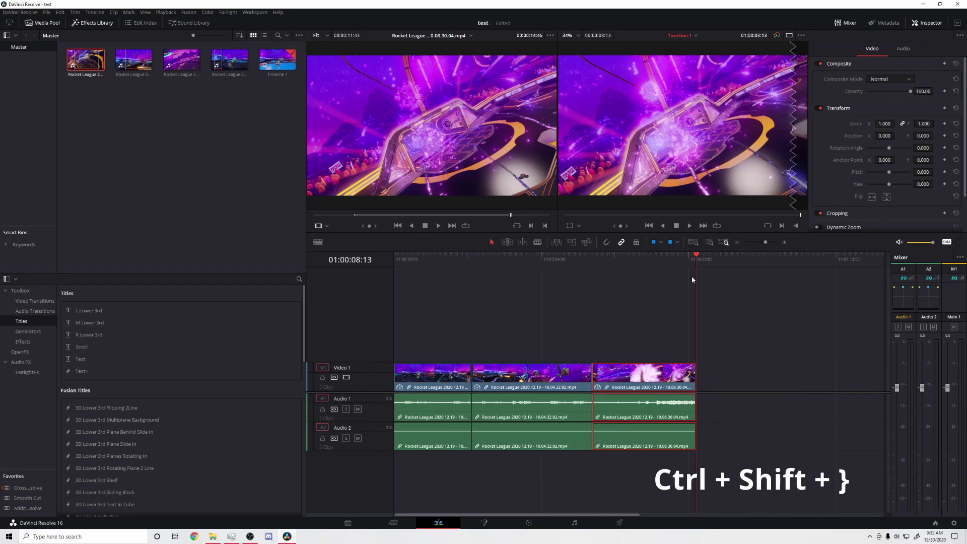
{"action": "key", "text": "j"}
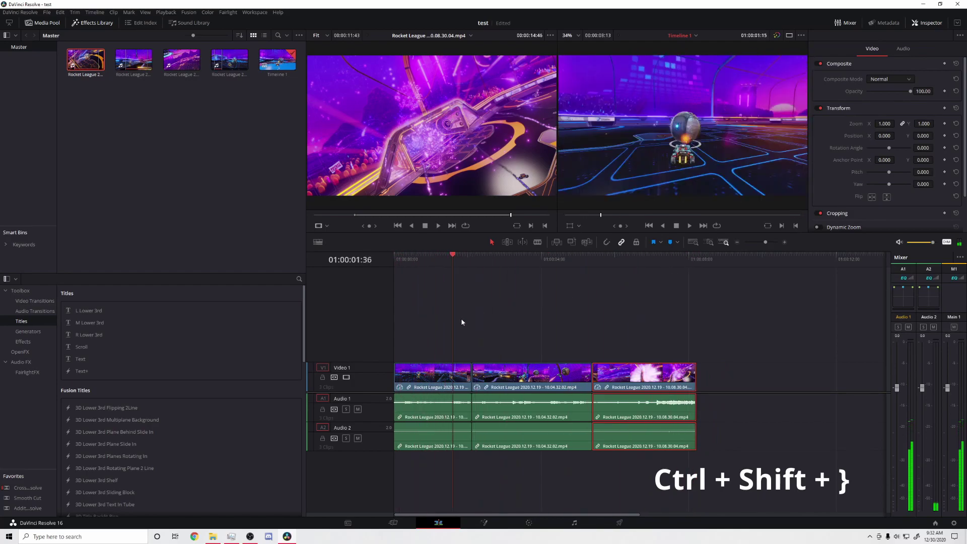
{"action": "left_click", "coordinate": [399, 325]}
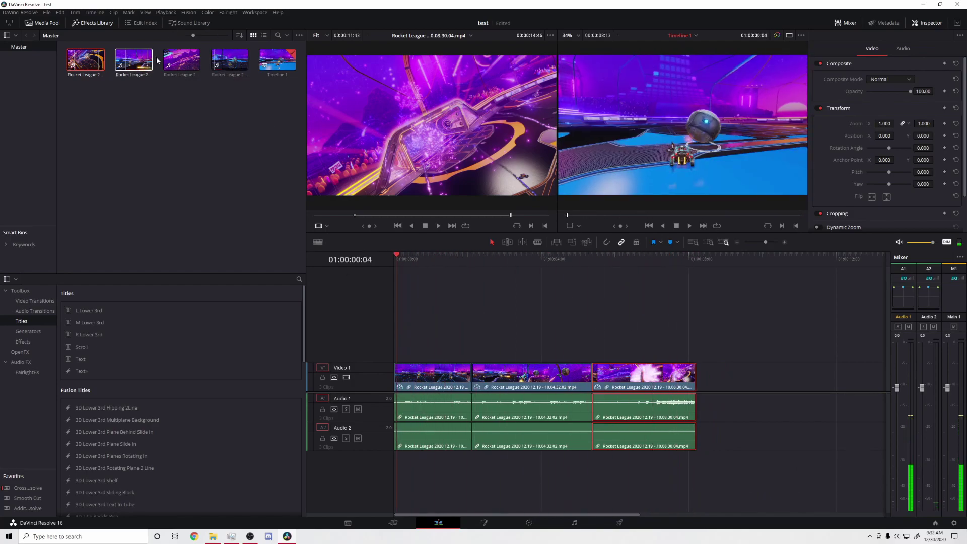
Step: Load the source clip ending 10.11.02.05 and mark its in point at 00:00:13:56
{"action": "left_click", "coordinate": [182, 59]}
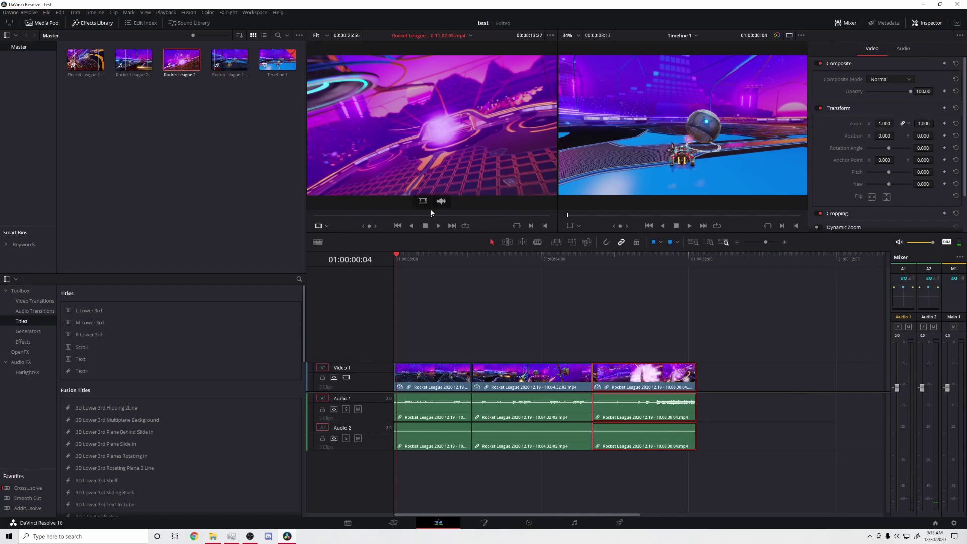
{"action": "mouse_move", "coordinate": [431, 218]}
{"action": "left_mouse_down"}
{"action": "mouse_move", "coordinate": [419, 218]}
{"action": "mouse_move", "coordinate": [438, 224]}
{"action": "left_mouse_up"}
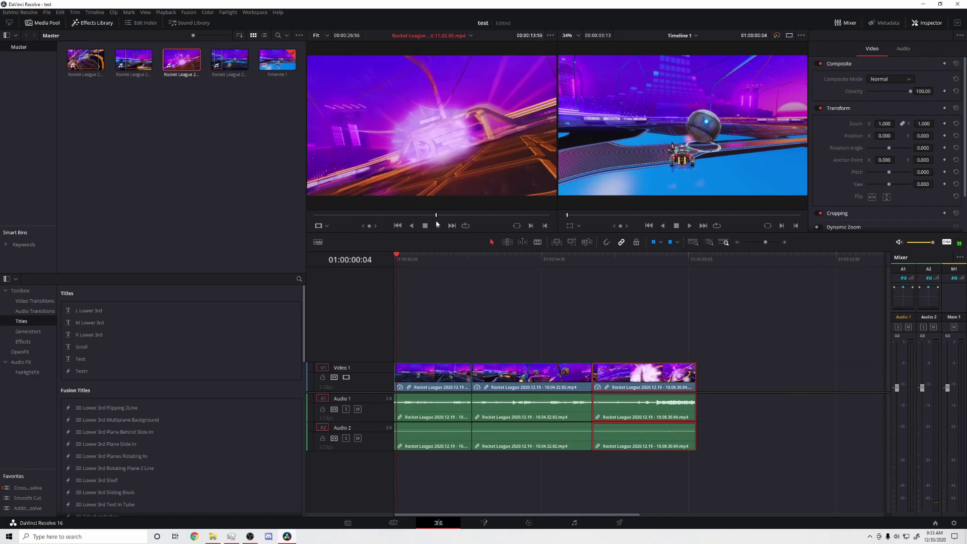
{"action": "left_click", "coordinate": [438, 226]}
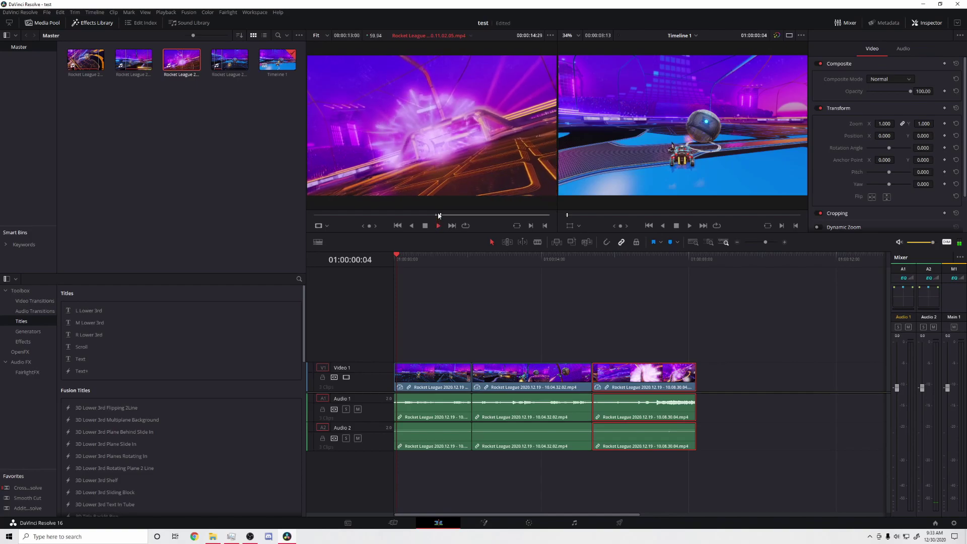
Step: Mark the source clip's out point at 00:00:24:53 and place the marked section directly against the end of the third timeline clip
{"action": "left_click_drag", "start_coordinate": [466, 218], "coordinate": [526, 226]}
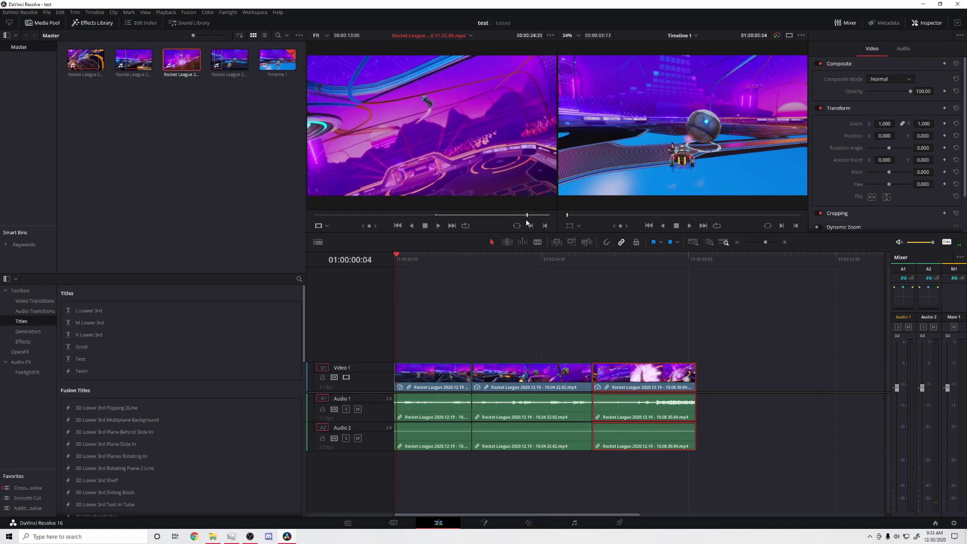
{"action": "mouse_move", "coordinate": [512, 210]}
{"action": "key", "text": "Right"}
{"action": "key", "text": "Right"}
{"action": "key", "text": "Right"}
{"action": "key", "text": "Right"}
{"action": "key", "text": "Right"}
{"action": "key", "text": "Right"}
{"action": "key", "text": "Right"}
{"action": "key", "text": "Right"}
{"action": "key", "text": "Right"}
{"action": "key", "text": "Right"}
{"action": "key", "text": "Right"}
{"action": "key", "text": "Right"}
{"action": "key", "text": "Right"}
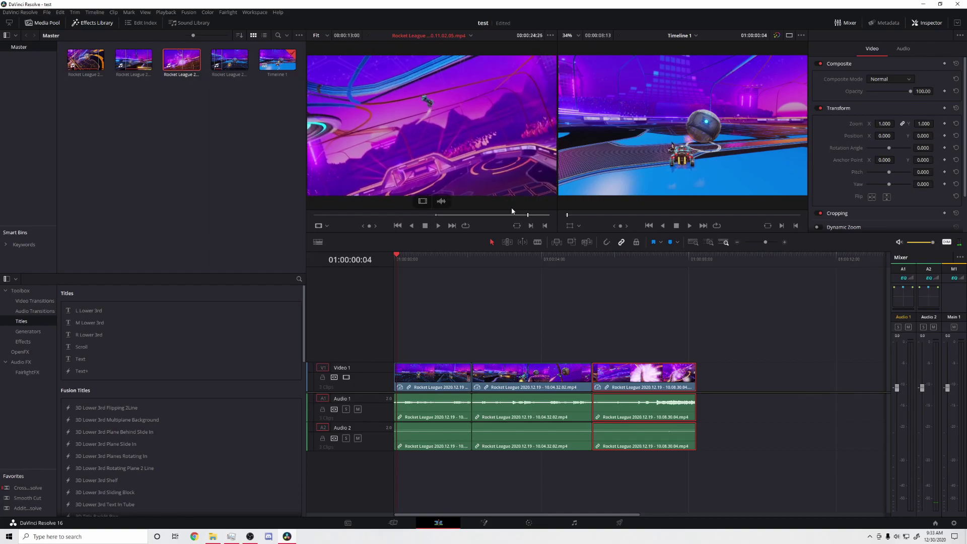
{"action": "key", "text": "Right"}
{"action": "key", "text": "Right"}
{"action": "key", "text": "Right"}
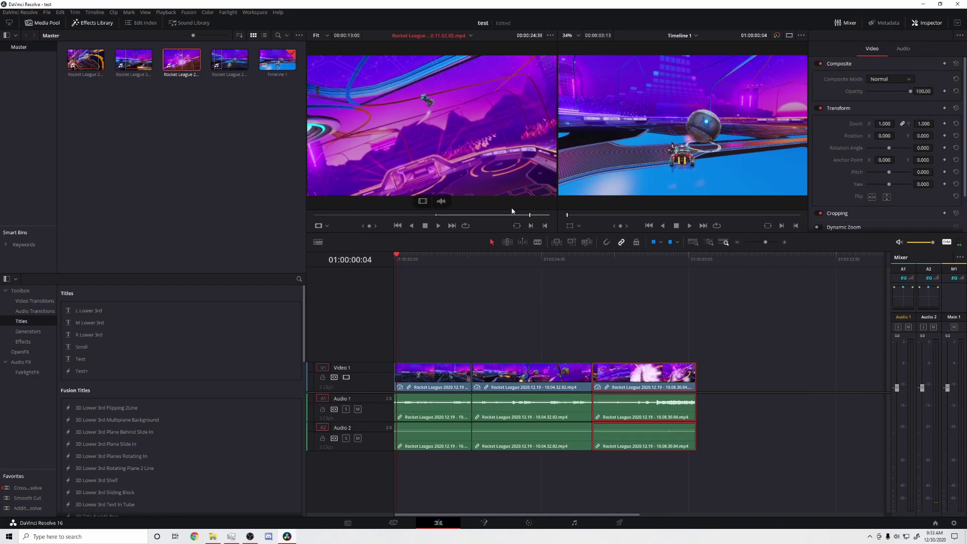
{"action": "key", "text": "Right"}
{"action": "key", "text": "Right"}
{"action": "key", "text": "Right"}
{"action": "key", "text": "Right"}
{"action": "key", "text": "Right"}
{"action": "key", "text": "Right"}
{"action": "key", "text": "Right"}
{"action": "key", "text": "Right"}
{"action": "key", "text": "Right"}
{"action": "key", "text": "Right"}
{"action": "key", "text": "Right"}
{"action": "key", "text": "Right"}
{"action": "key", "text": "Right"}
{"action": "key", "text": "Right"}
{"action": "key", "text": "Right"}
{"action": "key", "text": "Right"}
{"action": "key", "text": "Right"}
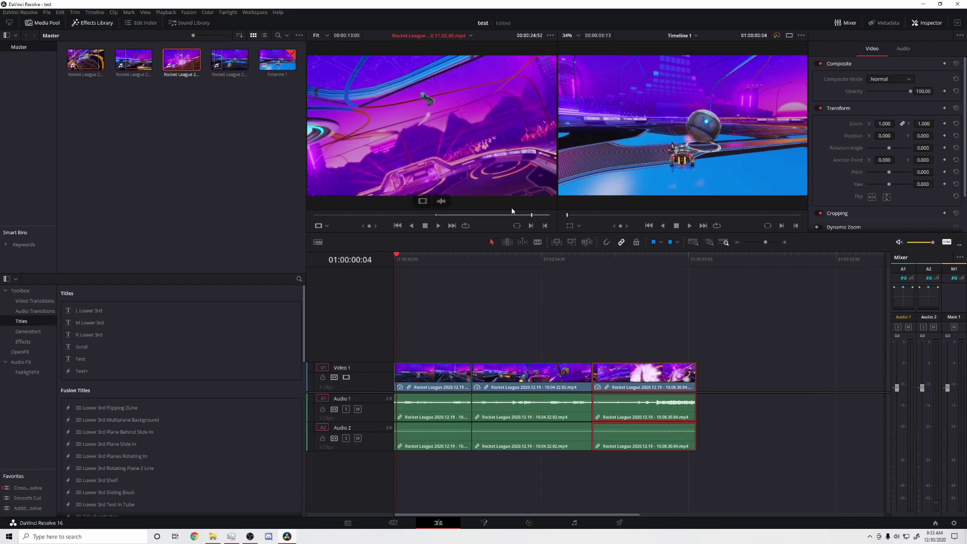
{"action": "key", "text": "Right"}
{"action": "key", "text": "Right"}
{"action": "key", "text": "Right"}
{"action": "key", "text": "Right"}
{"action": "key", "text": "Right"}
{"action": "key", "text": "Right"}
{"action": "key", "text": "Right"}
{"action": "key", "text": "Right"}
{"action": "key", "text": "Right"}
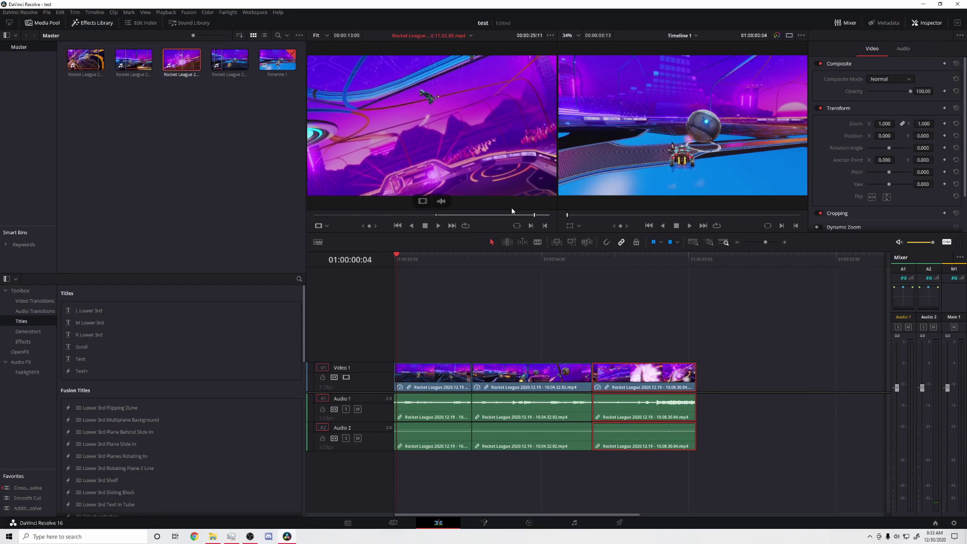
{"action": "key", "text": "Left"}
{"action": "key", "text": "Left"}
{"action": "key", "text": "Left"}
{"action": "key", "text": "Left"}
{"action": "key", "text": "Left"}
{"action": "key", "text": "Left"}
{"action": "key", "text": "Left"}
{"action": "key", "text": "Left"}
{"action": "key", "text": "Left"}
{"action": "key", "text": "Left"}
{"action": "key", "text": "Left"}
{"action": "key", "text": "Left"}
{"action": "key", "text": "Left"}
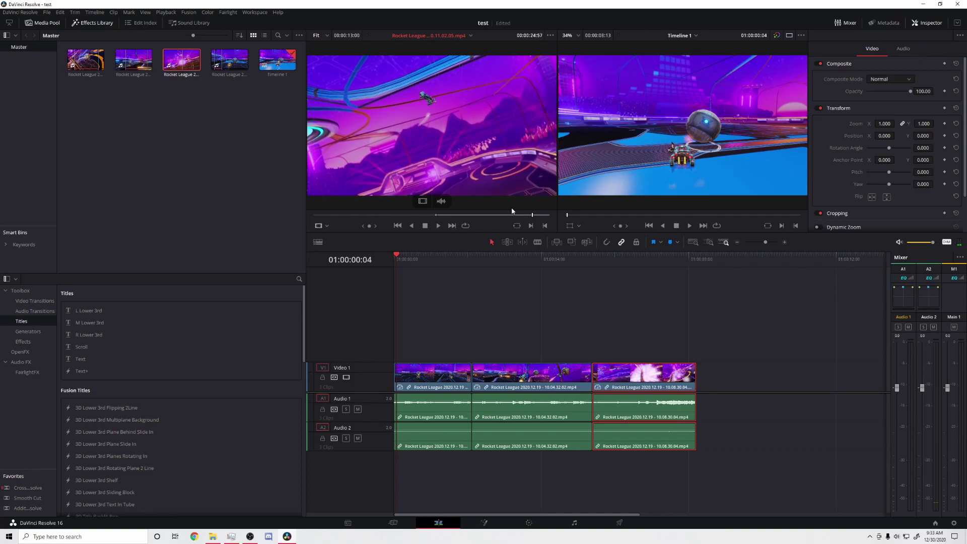
{"action": "left_click_drag", "start_coordinate": [434, 151], "coordinate": [707, 387]}
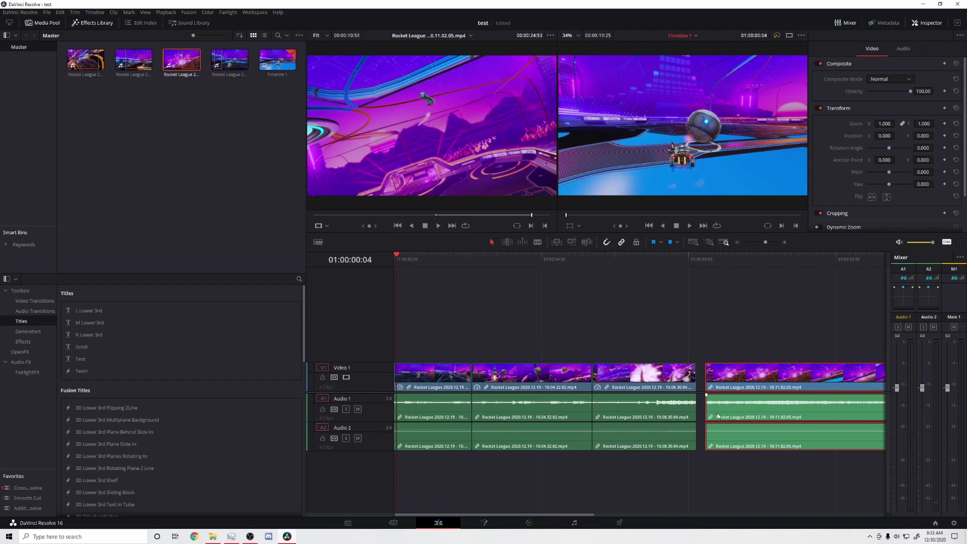
{"action": "left_click_drag", "start_coordinate": [757, 386], "coordinate": [749, 386]}
Step: Change the fourth timeline clip's speed to 400%
{"action": "right_click", "coordinate": [721, 379]}
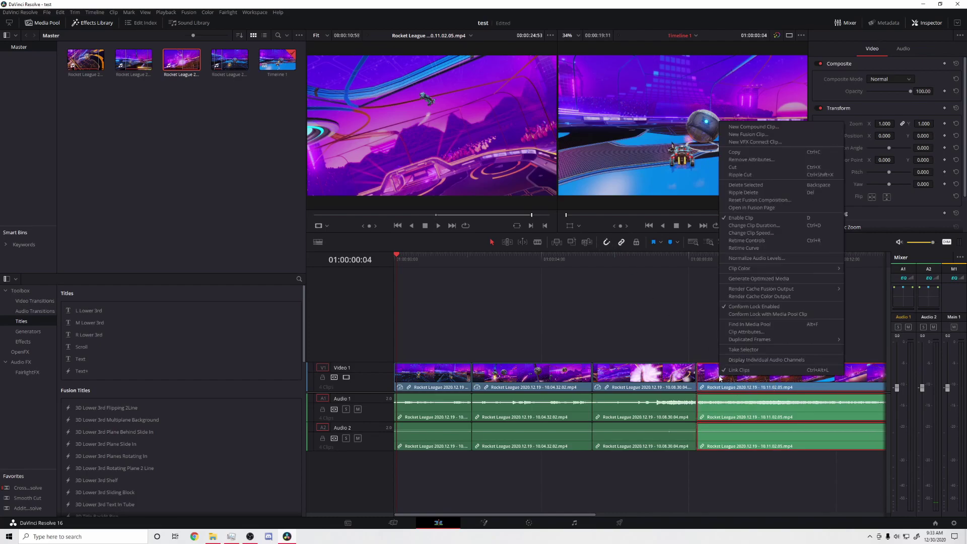
{"action": "left_click", "coordinate": [762, 233]}
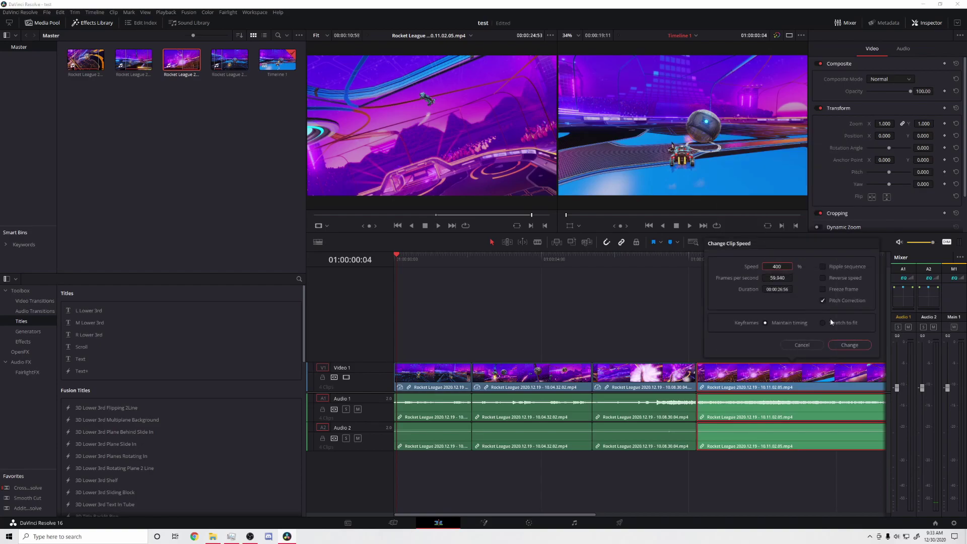
{"action": "key", "text": "Return"}
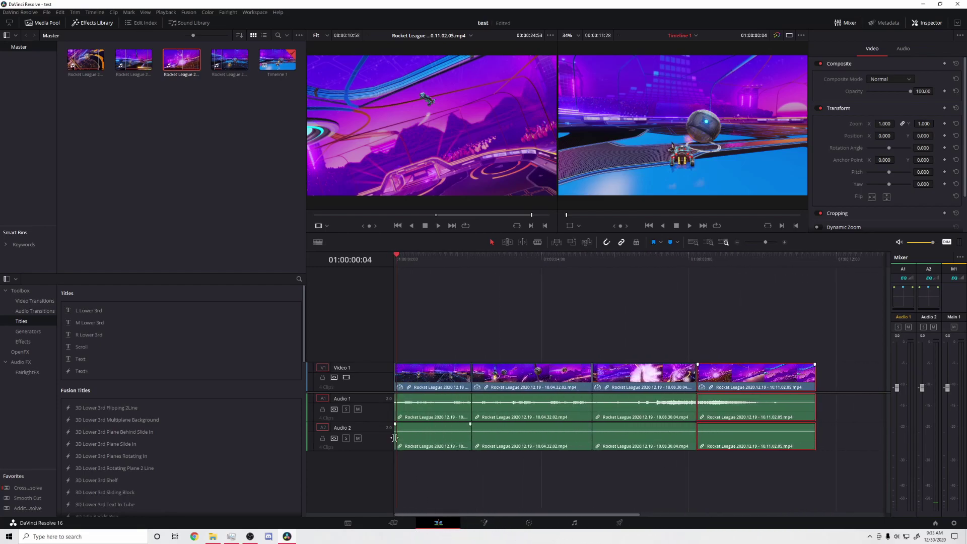
Step: Raise the Audio 1 volume of all four timeline clips and play the timeline back from the start
{"action": "left_click_drag", "start_coordinate": [397, 258], "coordinate": [393, 258]}
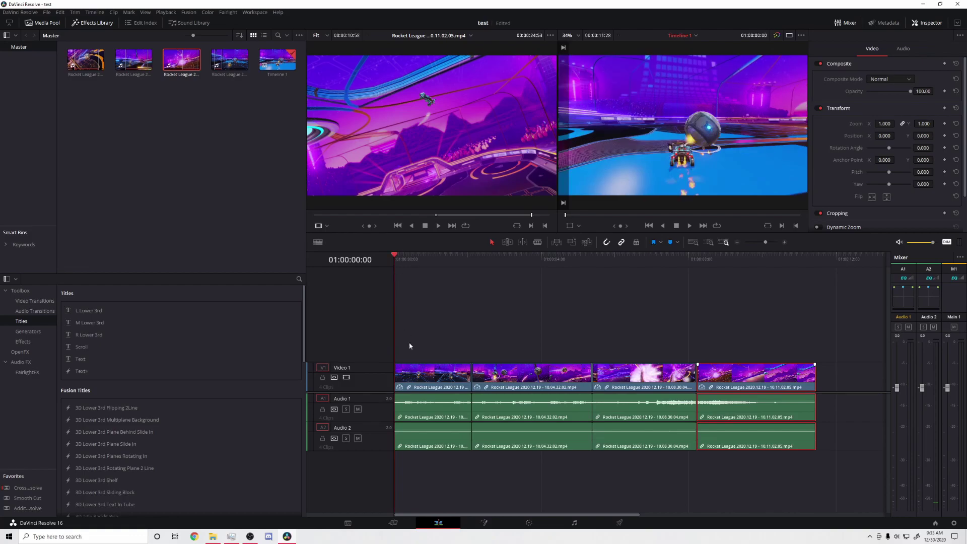
{"action": "left_click_drag", "start_coordinate": [424, 404], "coordinate": [484, 396]}
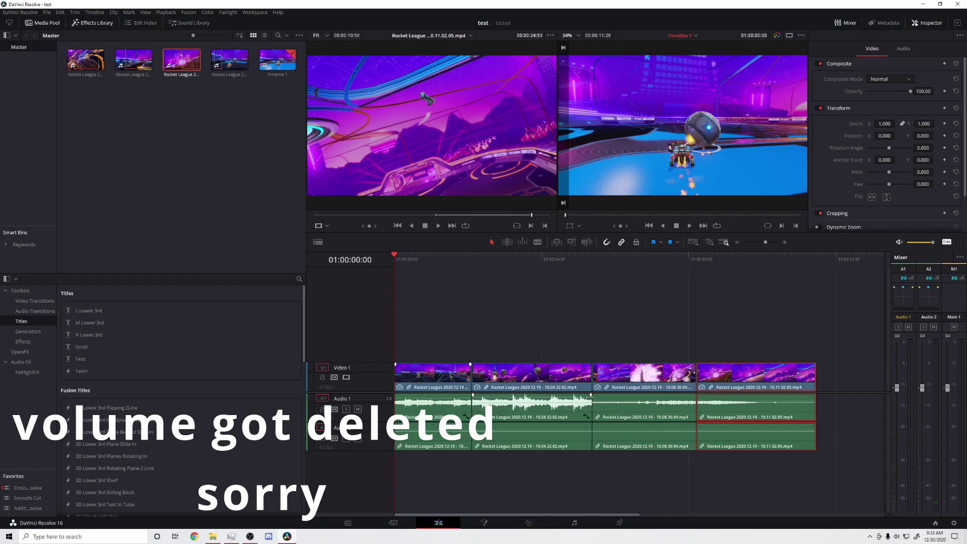
{"action": "left_click_drag", "start_coordinate": [612, 403], "coordinate": [615, 396]}
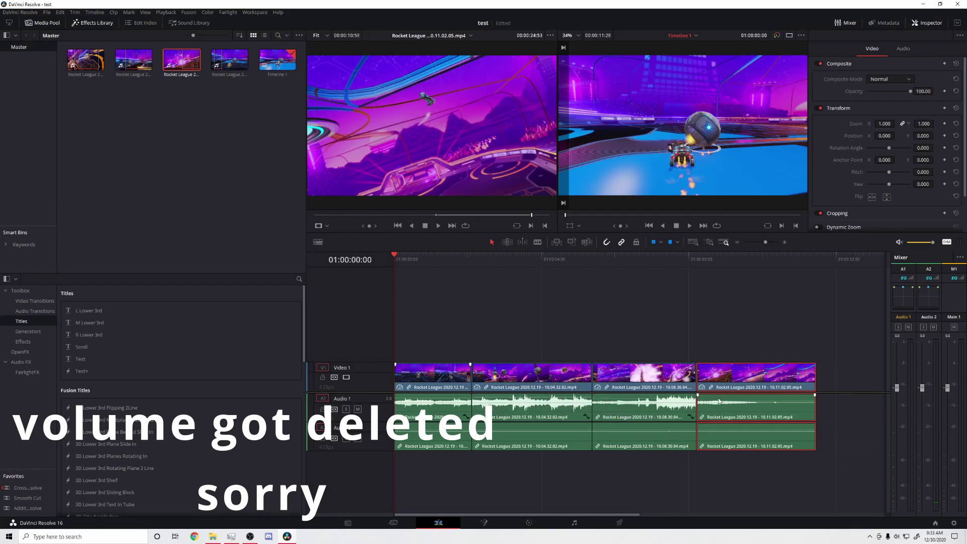
{"action": "left_click_drag", "start_coordinate": [717, 401], "coordinate": [713, 398]}
{"action": "key", "text": "space"}
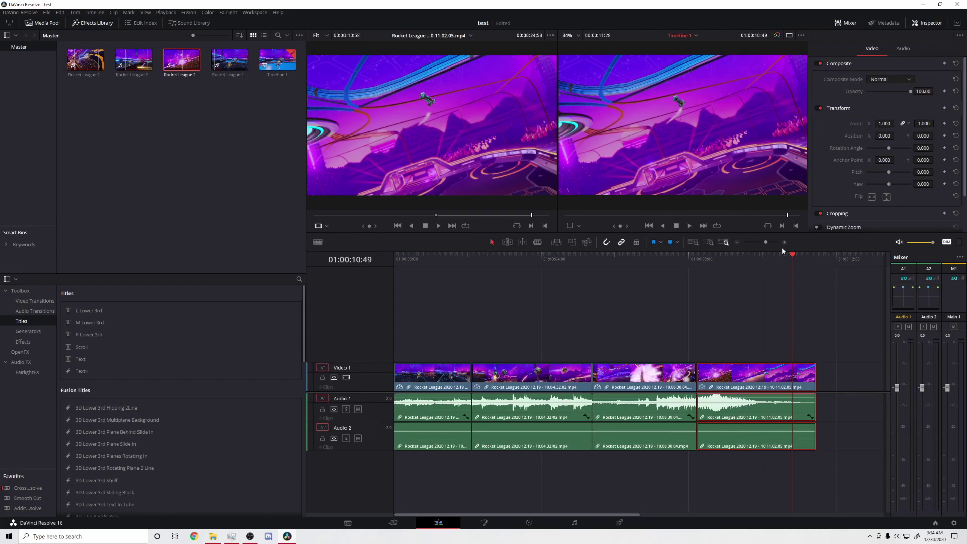
{"action": "left_click_drag", "start_coordinate": [796, 255], "coordinate": [397, 360]}
{"action": "left_click", "coordinate": [444, 282]}
{"action": "left_click_drag", "start_coordinate": [413, 257], "coordinate": [391, 259]}
{"action": "key", "text": "space"}
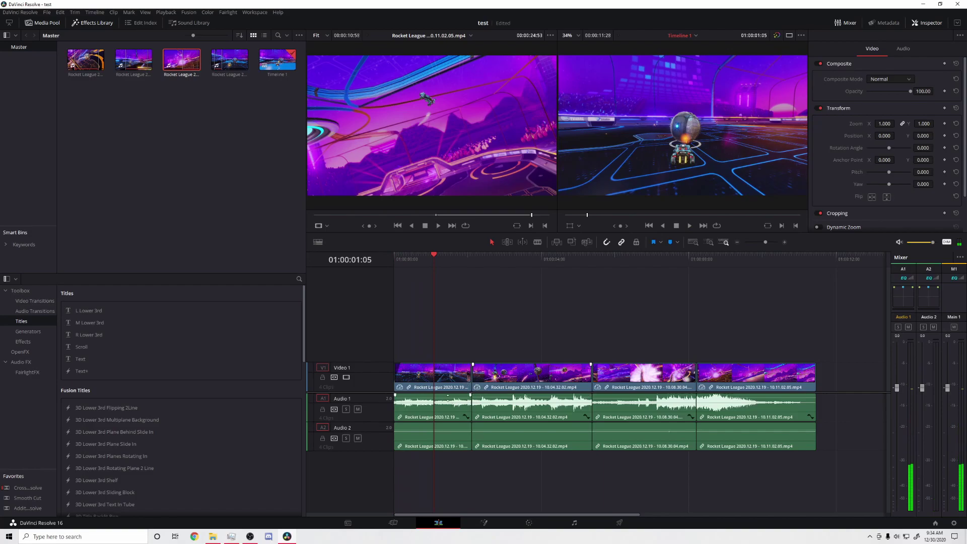
Step: Open the first timeline clip's retime curve and enable the Retime Speed curve
{"action": "left_click", "coordinate": [403, 375]}
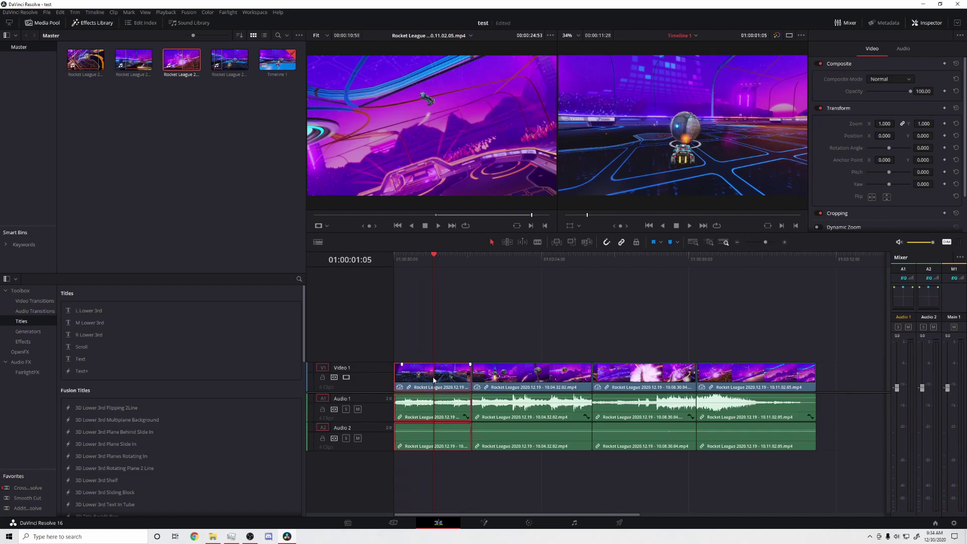
{"action": "left_click", "coordinate": [710, 242]}
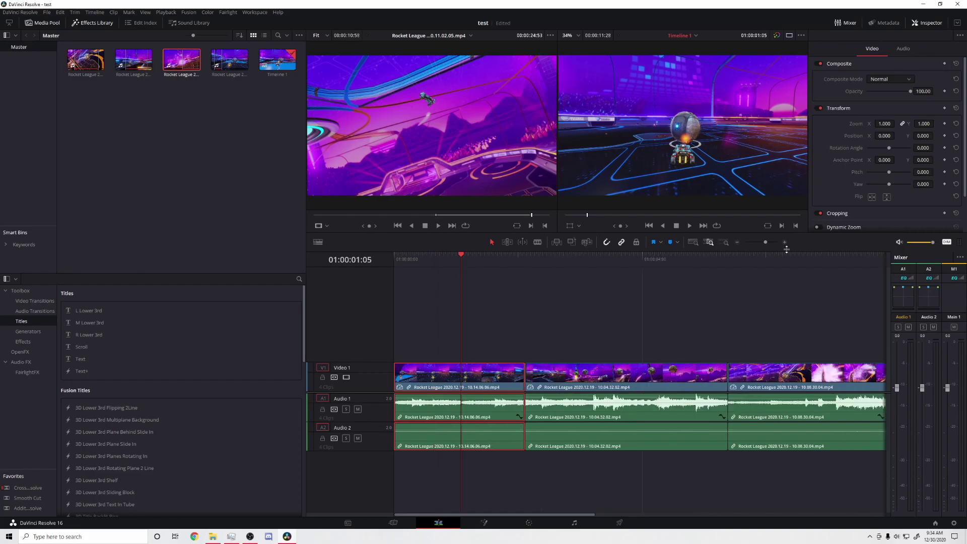
{"action": "left_click", "coordinate": [764, 243]}
{"action": "left_click_drag", "start_coordinate": [764, 242], "coordinate": [771, 243]}
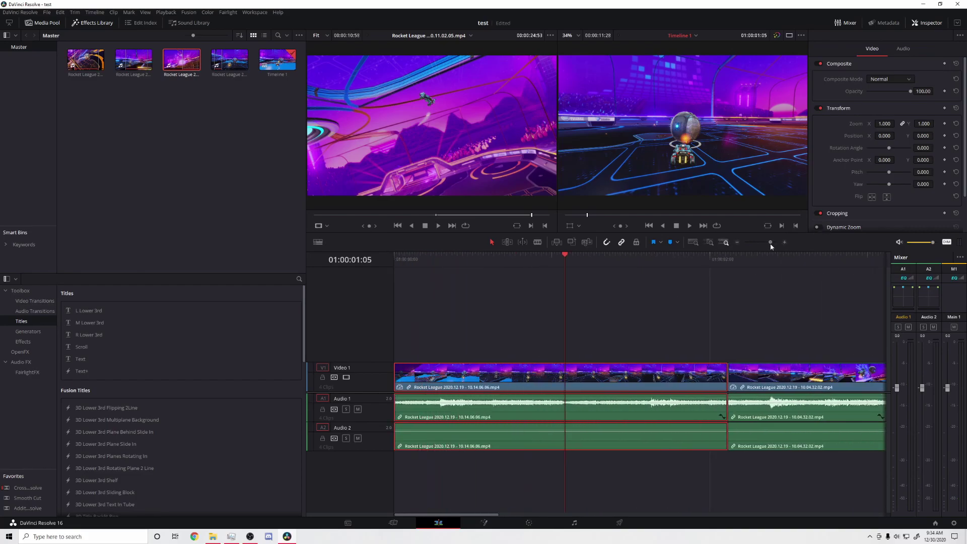
{"action": "right_click", "coordinate": [481, 373]}
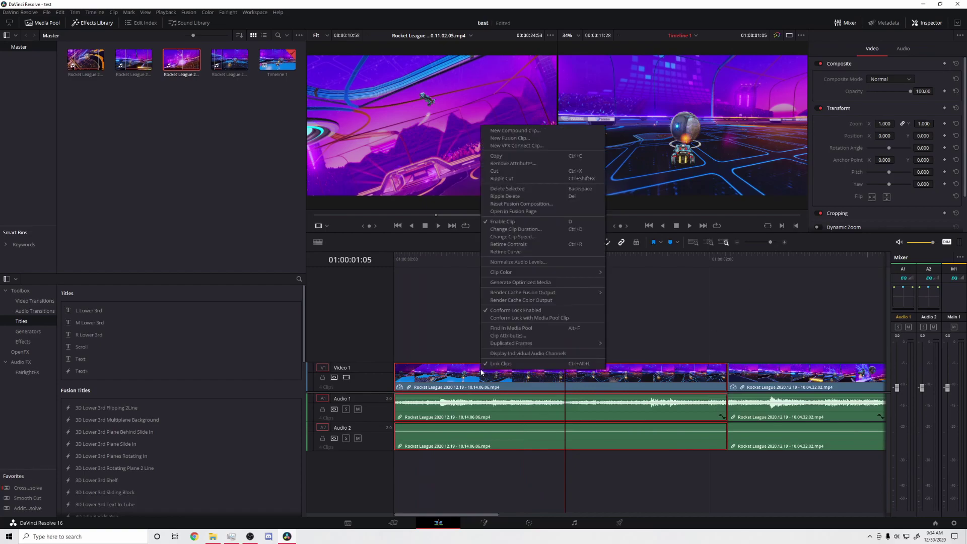
{"action": "left_click", "coordinate": [509, 253]}
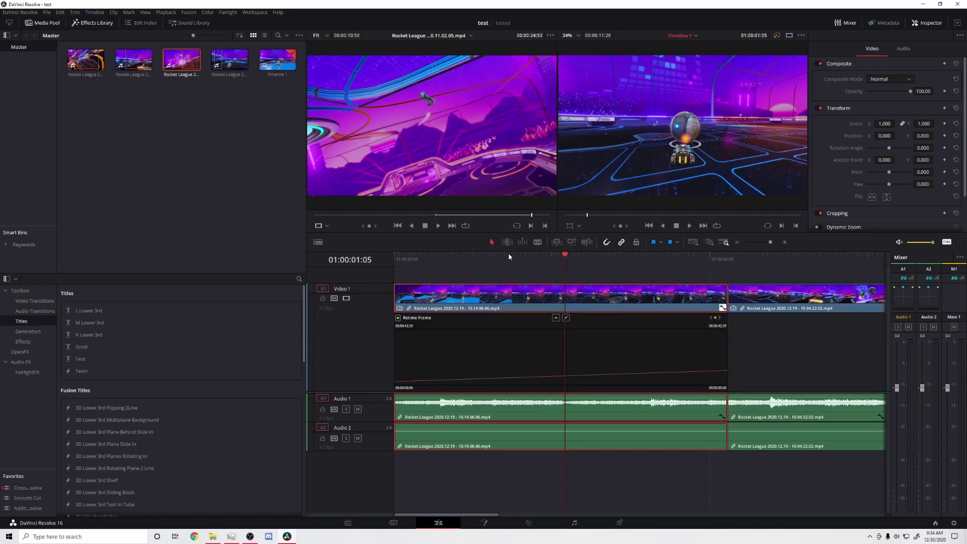
{"action": "left_click", "coordinate": [399, 319]}
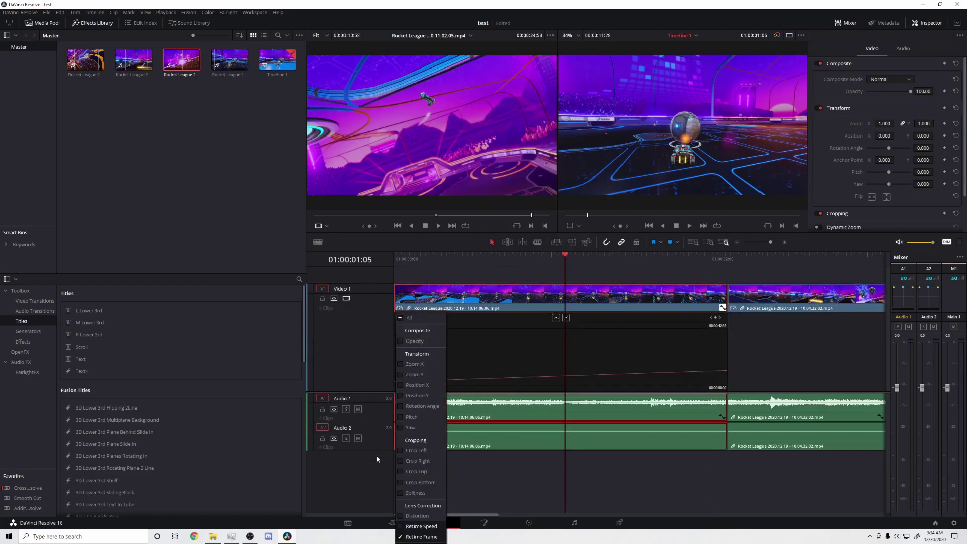
{"action": "left_click", "coordinate": [402, 527]}
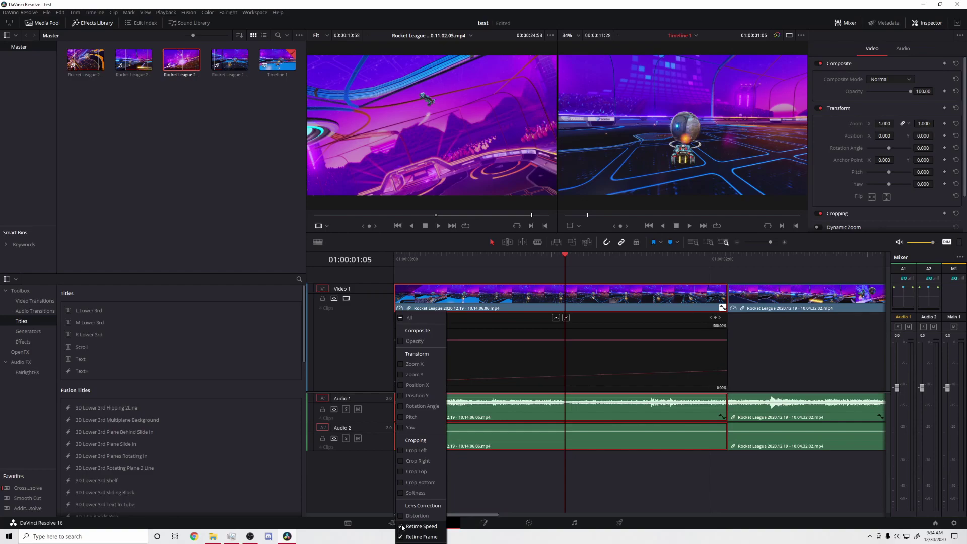
{"action": "left_click", "coordinate": [519, 477]}
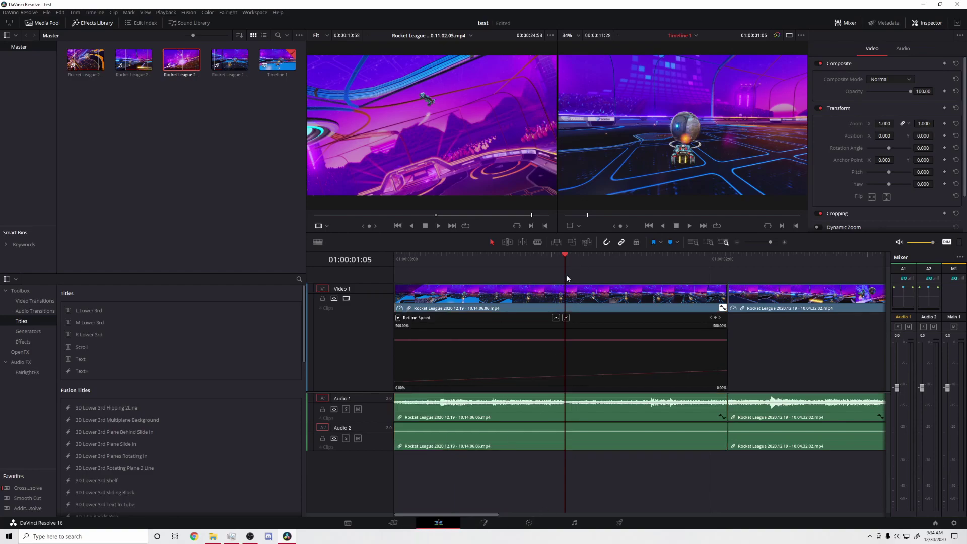
Step: Add Retime Speed keyframes to the first clip at 01:00:00:23 and 01:00:01:26
{"action": "mouse_move", "coordinate": [506, 339]}
{"action": "left_click_drag", "start_coordinate": [560, 260], "coordinate": [613, 283]}
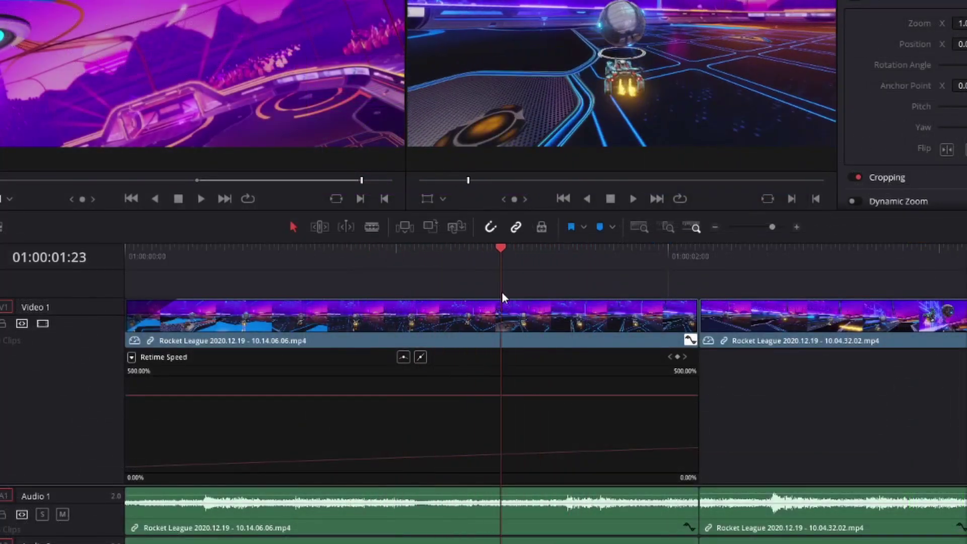
{"action": "left_click_drag", "start_coordinate": [502, 293], "coordinate": [591, 298]}
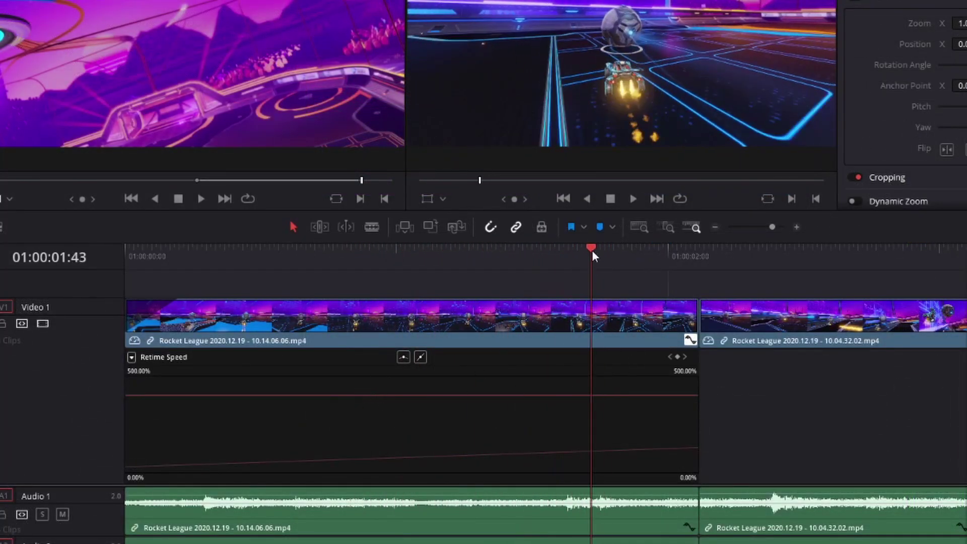
{"action": "left_click_drag", "start_coordinate": [591, 251], "coordinate": [229, 302]}
{"action": "left_click", "coordinate": [676, 356]}
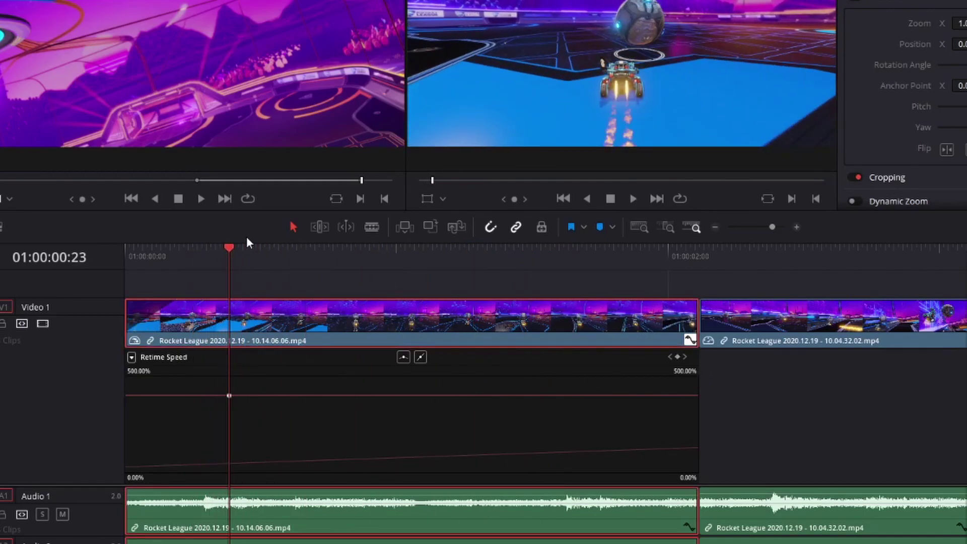
{"action": "left_click_drag", "start_coordinate": [225, 249], "coordinate": [517, 285]}
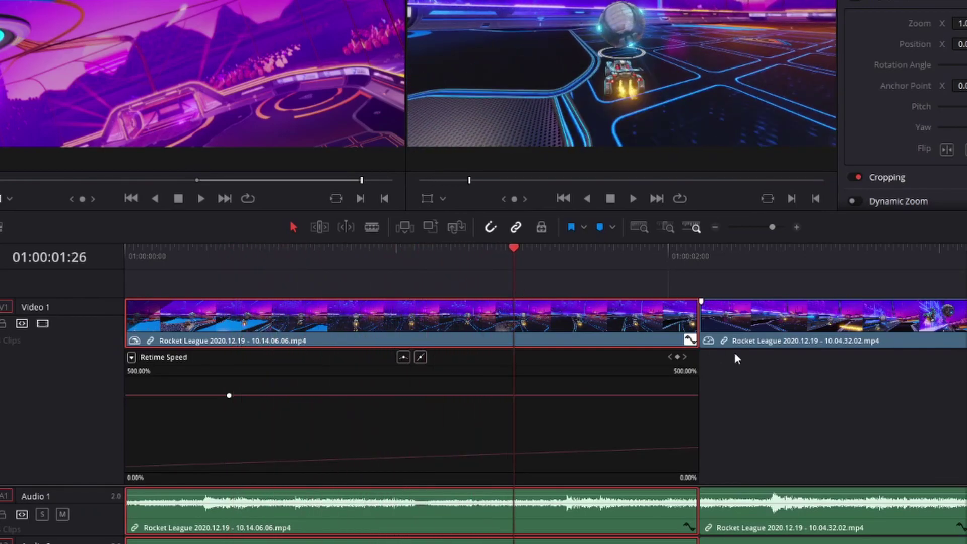
{"action": "left_click", "coordinate": [679, 356]}
Step: Speed up the first clip's opening section to 500%, speed up its closing section, slow the part between the keyframes, and play it back
{"action": "left_click_drag", "start_coordinate": [516, 247], "coordinate": [637, 278]}
{"action": "left_click_drag", "start_coordinate": [671, 282], "coordinate": [691, 285]}
{"action": "left_click_drag", "start_coordinate": [587, 396], "coordinate": [589, 382]}
{"action": "left_click_drag", "start_coordinate": [435, 395], "coordinate": [433, 440]}
{"action": "mouse_move", "coordinate": [203, 396]}
{"action": "left_click_drag", "start_coordinate": [203, 395], "coordinate": [204, 376]}
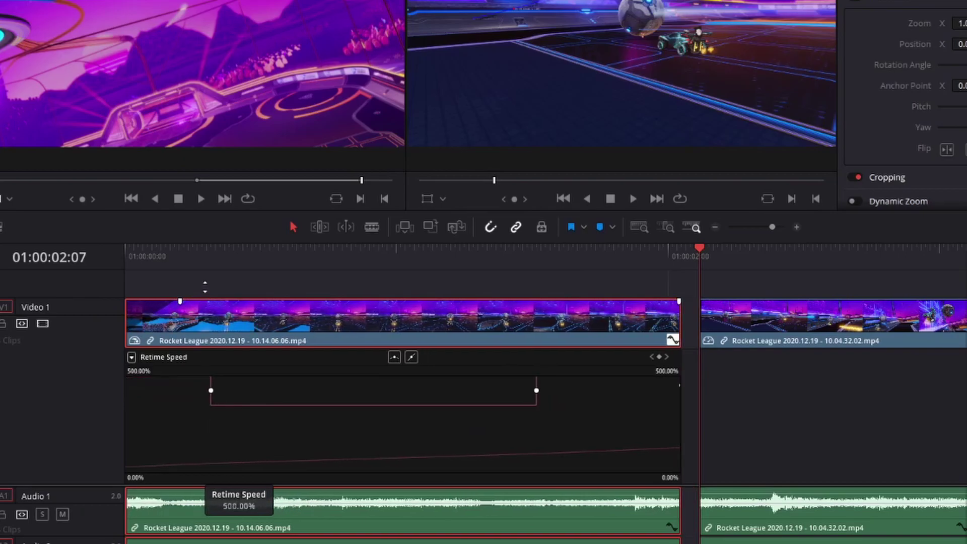
{"action": "left_click_drag", "start_coordinate": [283, 417], "coordinate": [284, 418]}
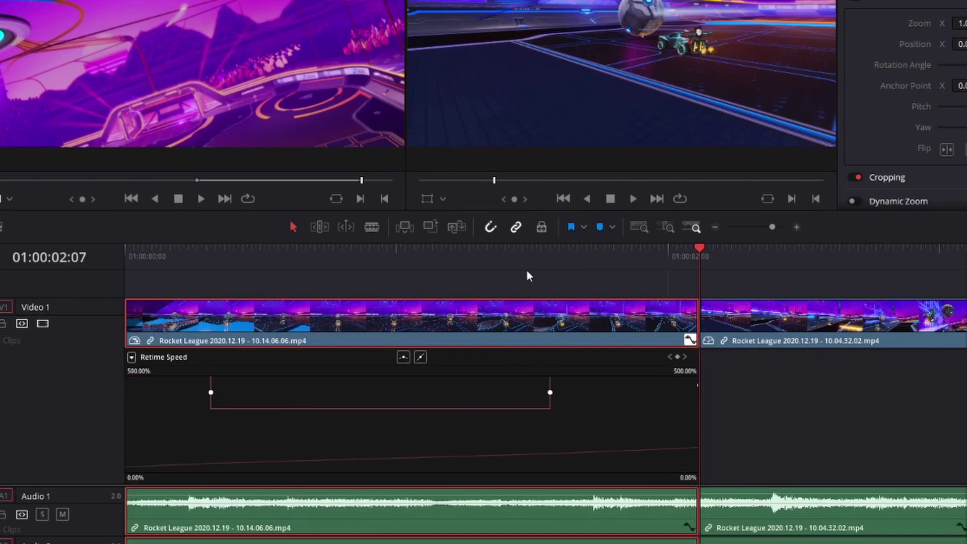
{"action": "left_click_drag", "start_coordinate": [699, 247], "coordinate": [136, 295]}
{"action": "key", "text": "space"}
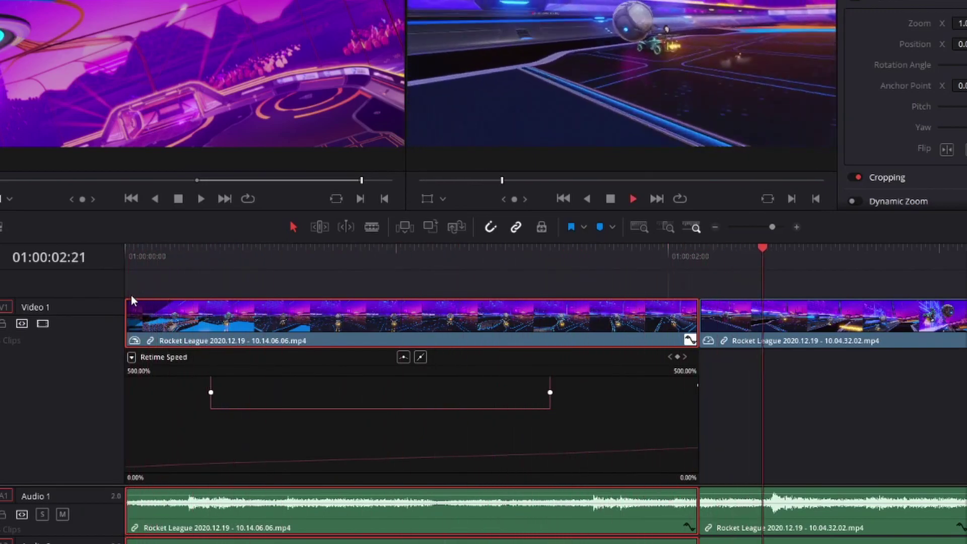
{"action": "key", "text": "space"}
Step: Smooth both Retime Speed keyframes of the first clip into curved ramps
{"action": "left_click", "coordinate": [546, 391]}
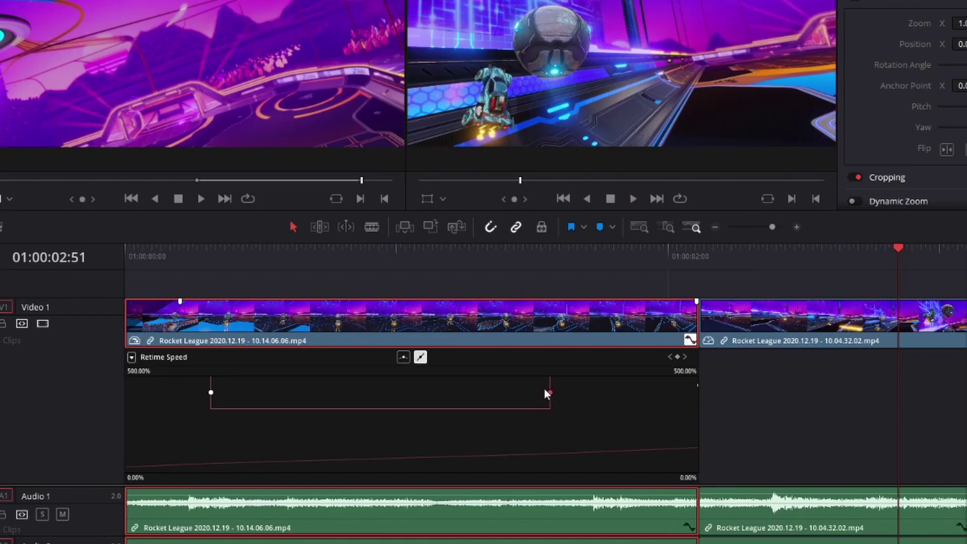
{"action": "left_click", "coordinate": [399, 355]}
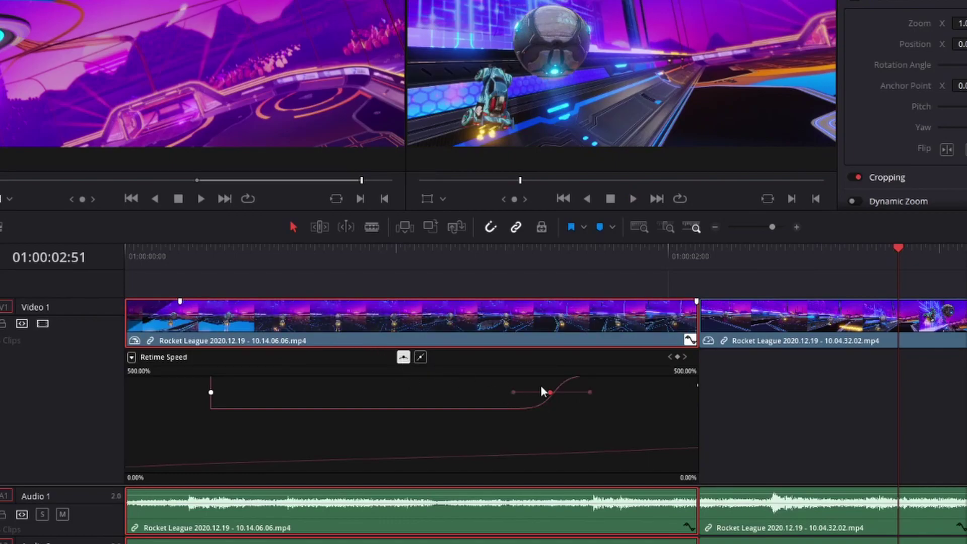
{"action": "left_click", "coordinate": [212, 392]}
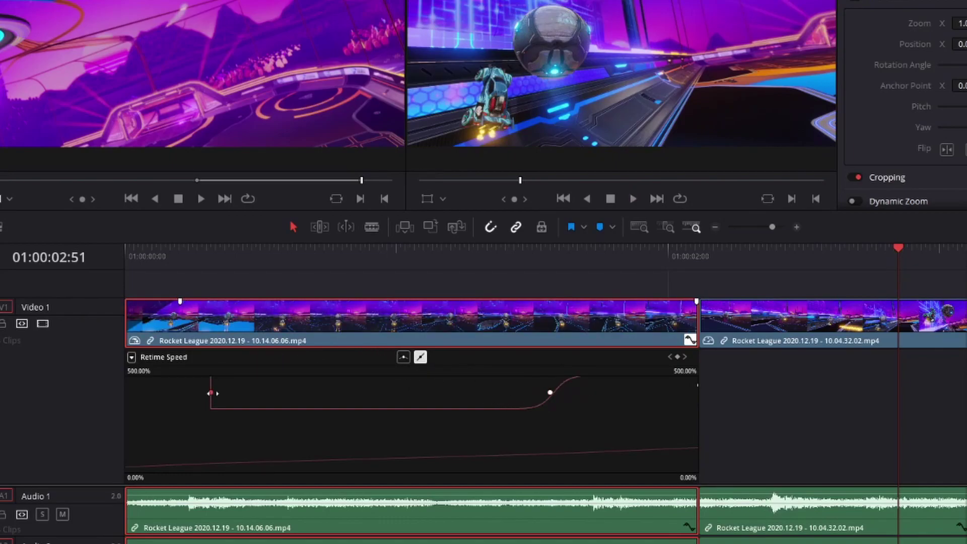
{"action": "left_click", "coordinate": [401, 358]}
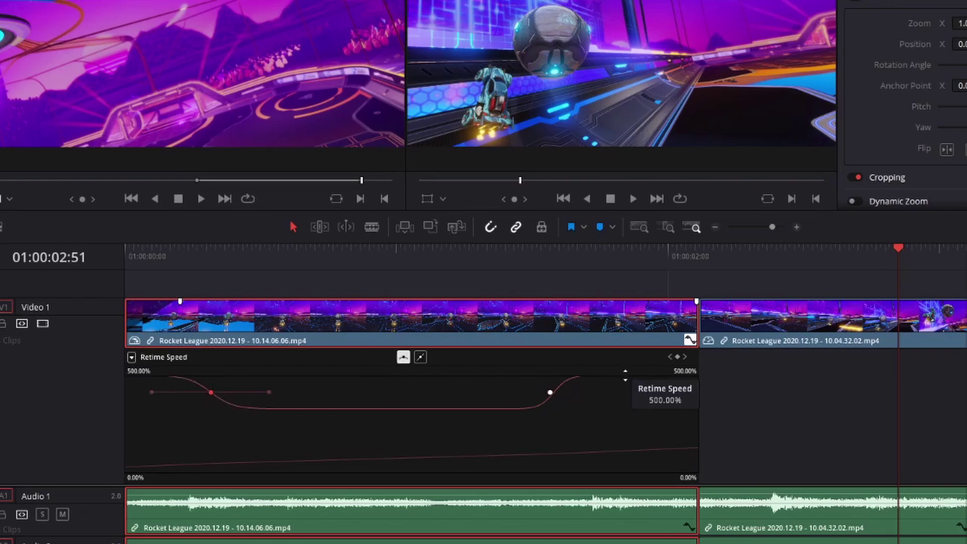
Step: Move the first clip's second speed keyframe closer to the clip's end and play the ramp from the start
{"action": "left_click_drag", "start_coordinate": [682, 373], "coordinate": [699, 371]}
{"action": "left_click_drag", "start_coordinate": [894, 250], "coordinate": [249, 319]}
{"action": "left_click_drag", "start_coordinate": [550, 405], "coordinate": [636, 404]}
{"action": "left_click_drag", "start_coordinate": [254, 247], "coordinate": [132, 262]}
{"action": "key", "text": "space"}
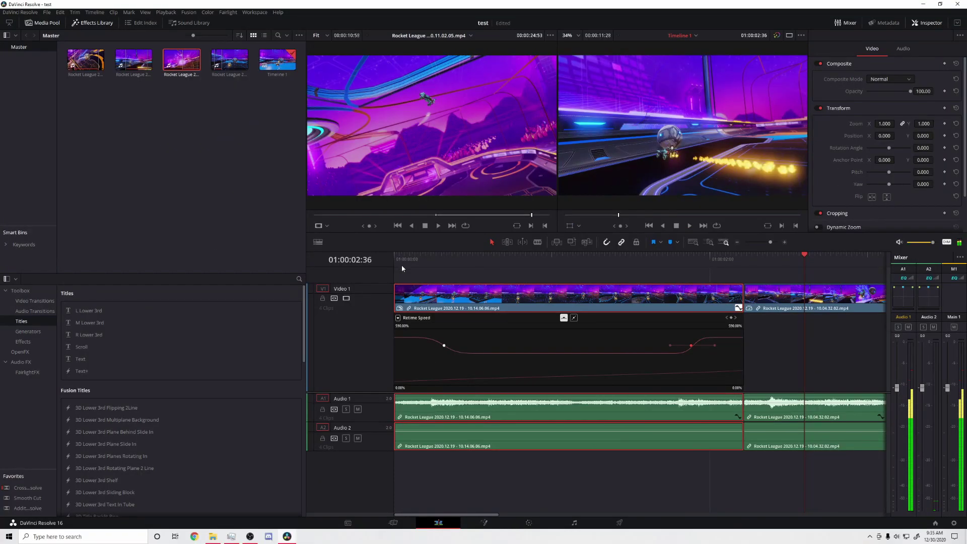
Step: Open the second timeline clip's retime curve and enable the Retime Speed curve
{"action": "right_click", "coordinate": [780, 296]}
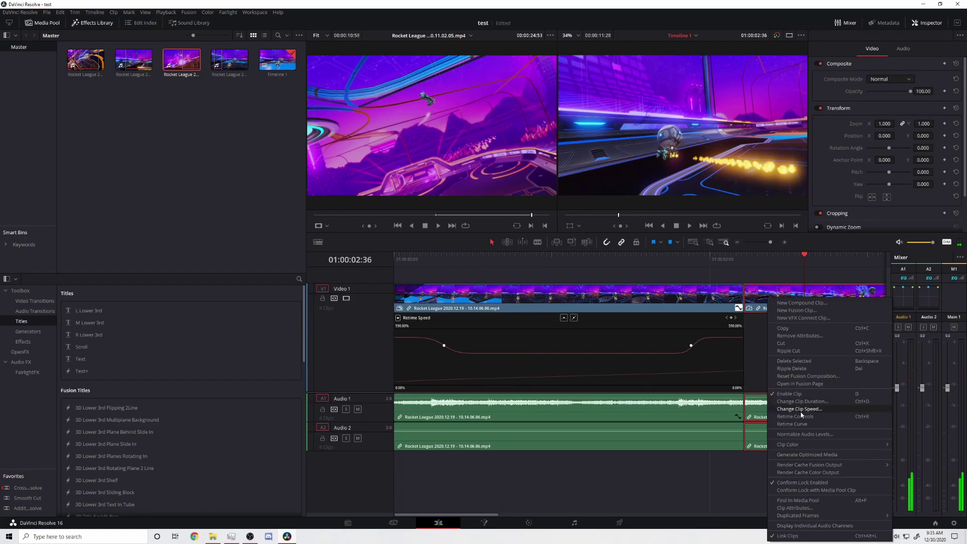
{"action": "left_click", "coordinate": [796, 424]}
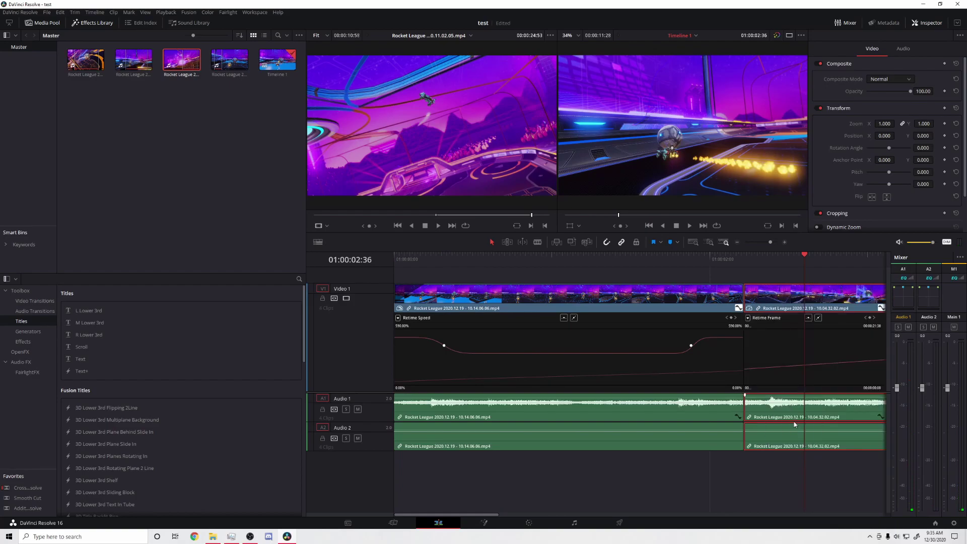
{"action": "left_click", "coordinate": [749, 318]}
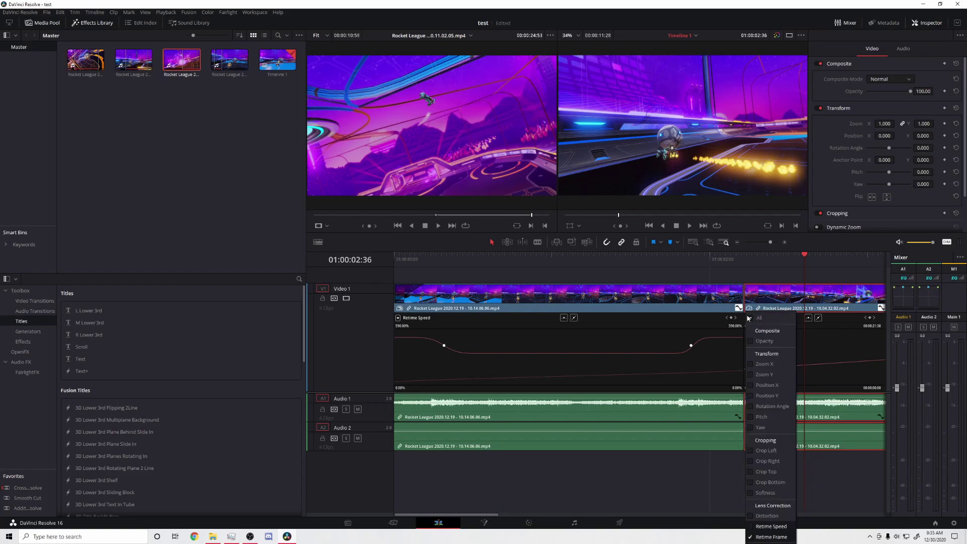
{"action": "left_click", "coordinate": [751, 527]}
{"action": "left_click", "coordinate": [649, 470]}
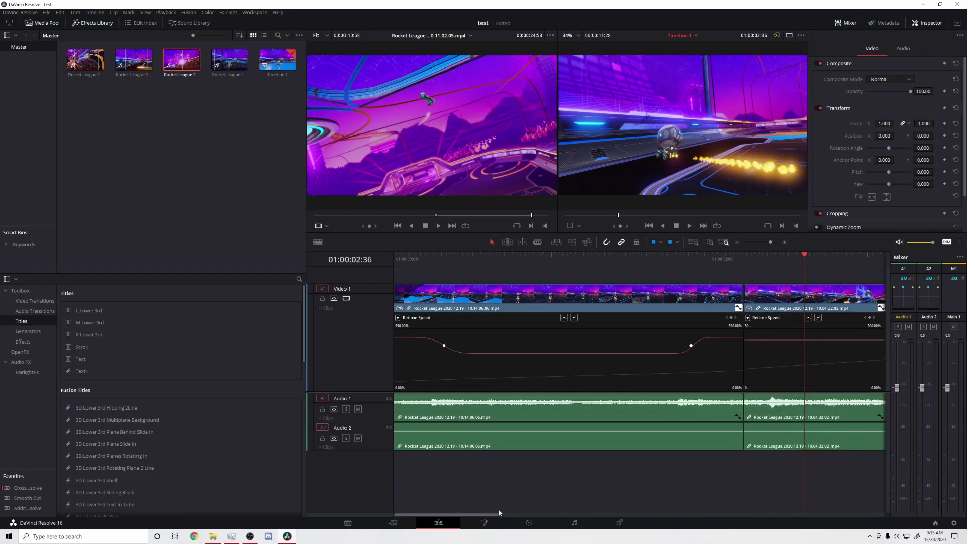
Step: Add Retime Speed keyframes to the second clip at 01:00:02:54, 01:00:04:14 and 01:00:04:36, plus one between the first two
{"action": "left_click_drag", "start_coordinate": [482, 515], "coordinate": [552, 516]}
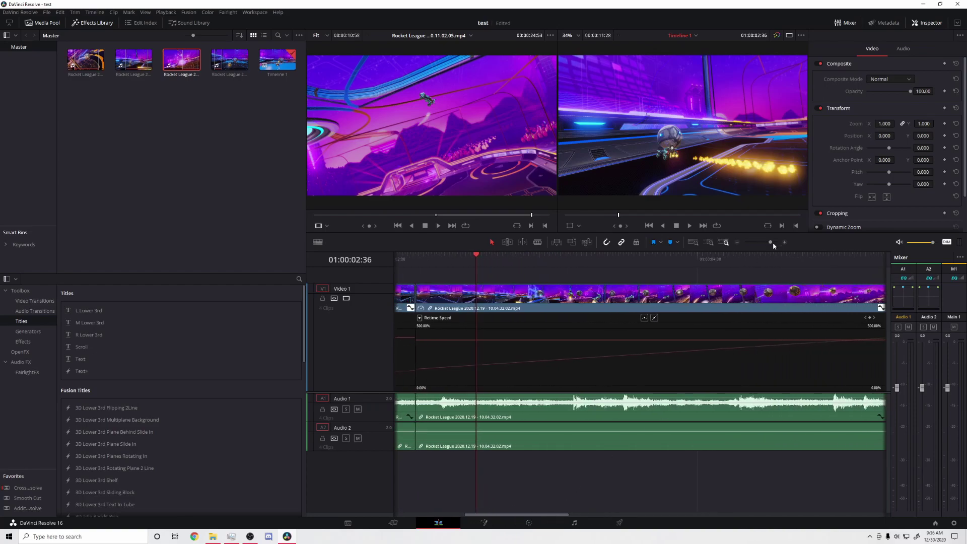
{"action": "left_click_drag", "start_coordinate": [771, 245], "coordinate": [770, 246]}
{"action": "left_click_drag", "start_coordinate": [487, 515], "coordinate": [529, 516]}
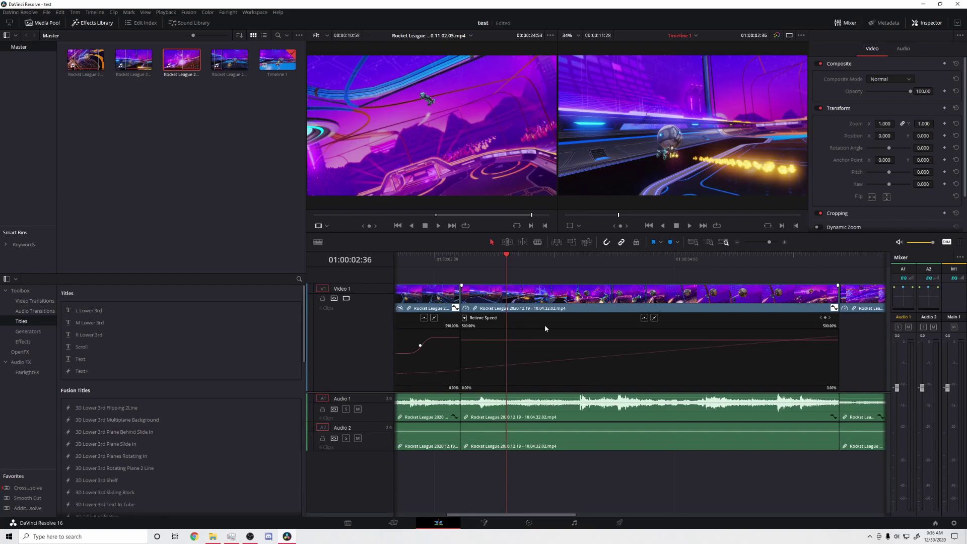
{"action": "left_click_drag", "start_coordinate": [507, 250], "coordinate": [543, 255]}
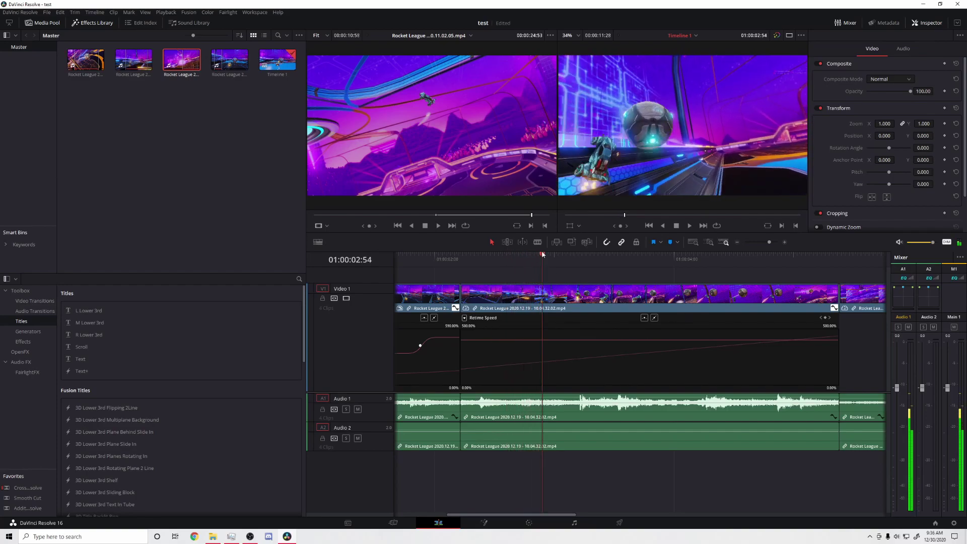
{"action": "left_click", "coordinate": [827, 318]}
{"action": "left_click_drag", "start_coordinate": [541, 257], "coordinate": [702, 264]}
{"action": "left_click", "coordinate": [827, 319]}
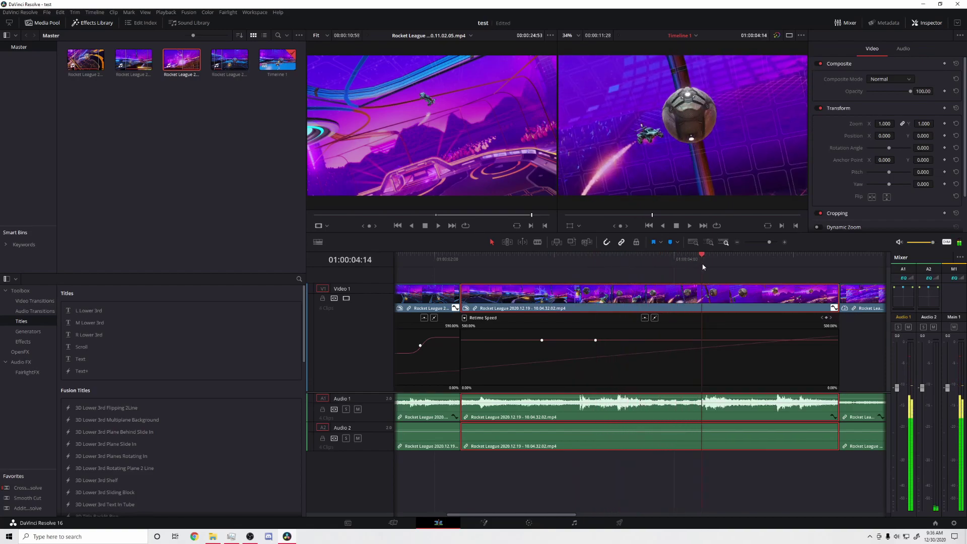
{"action": "left_click", "coordinate": [827, 318]}
{"action": "left_click_drag", "start_coordinate": [703, 255], "coordinate": [746, 257]}
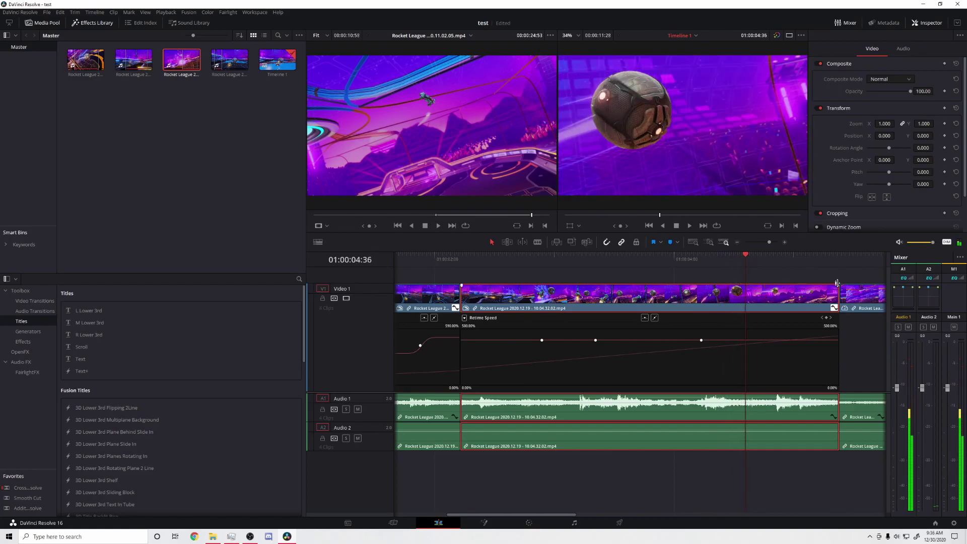
{"action": "left_click", "coordinate": [827, 318]}
{"action": "left_click_drag", "start_coordinate": [747, 258], "coordinate": [800, 258]}
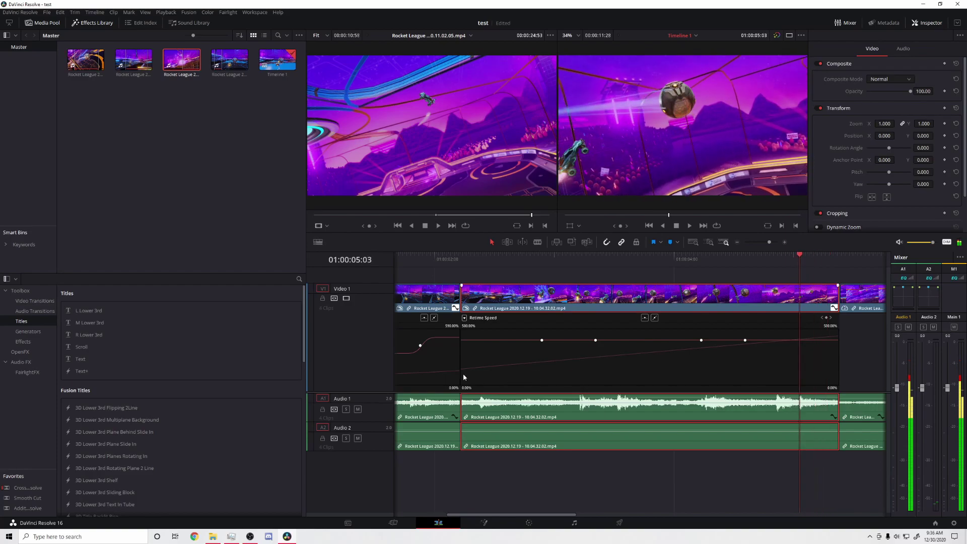
Step: Lower the second clip's speed between its first two and last two keyframes, raise its opening speed, and play it
{"action": "left_click_drag", "start_coordinate": [526, 341], "coordinate": [705, 393]}
{"action": "left_click_drag", "start_coordinate": [798, 383], "coordinate": [801, 388]}
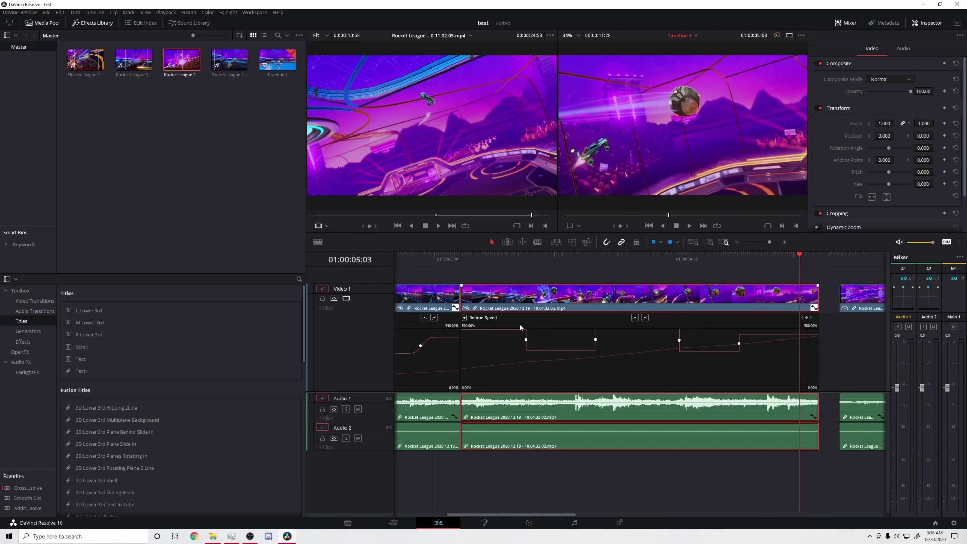
{"action": "left_click_drag", "start_coordinate": [468, 326], "coordinate": [484, 324]}
{"action": "left_click_drag", "start_coordinate": [799, 259], "coordinate": [451, 300]}
{"action": "key", "text": "space"}
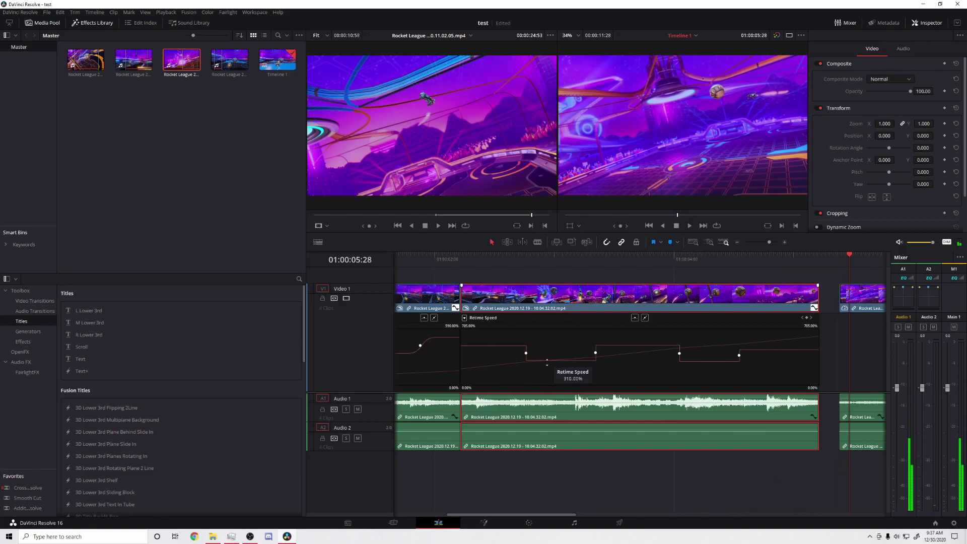
Step: Reduce the speed of the second clip's two slow sections further, raise its middle section slightly, and preview the ramp
{"action": "left_click_drag", "start_coordinate": [548, 363], "coordinate": [542, 372]}
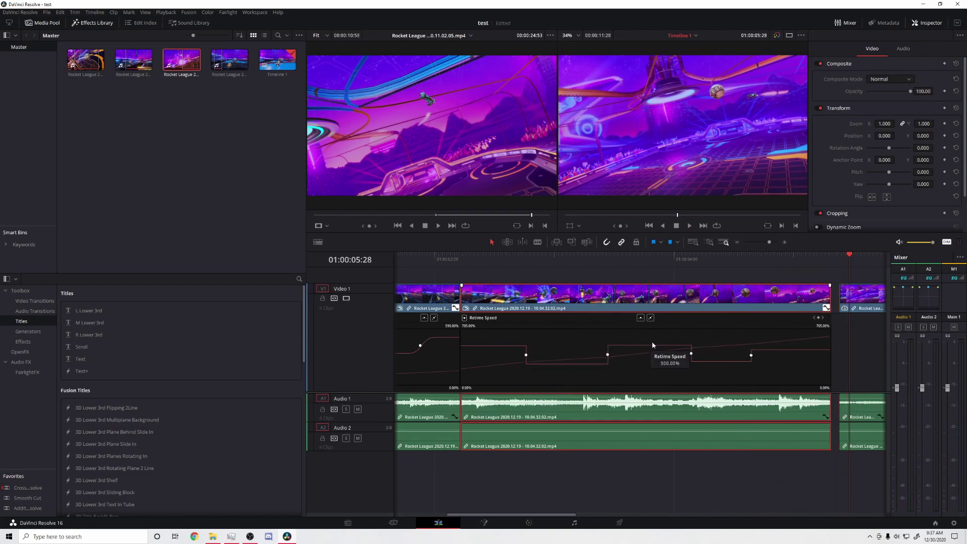
{"action": "left_click_drag", "start_coordinate": [857, 257], "coordinate": [655, 332]}
{"action": "left_click_drag", "start_coordinate": [708, 362], "coordinate": [710, 387]}
{"action": "key", "text": "space"}
{"action": "left_click", "coordinate": [566, 258]}
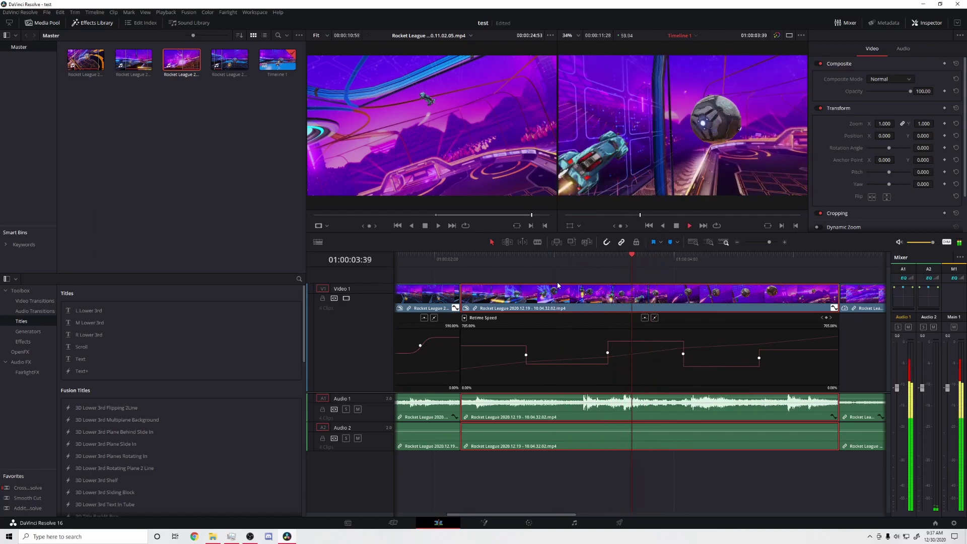
{"action": "key", "text": "space"}
Step: Raise the second clip's final speed section, slow the section before it further, and play the clip from its middle
{"action": "left_click_drag", "start_coordinate": [781, 348], "coordinate": [775, 309]}
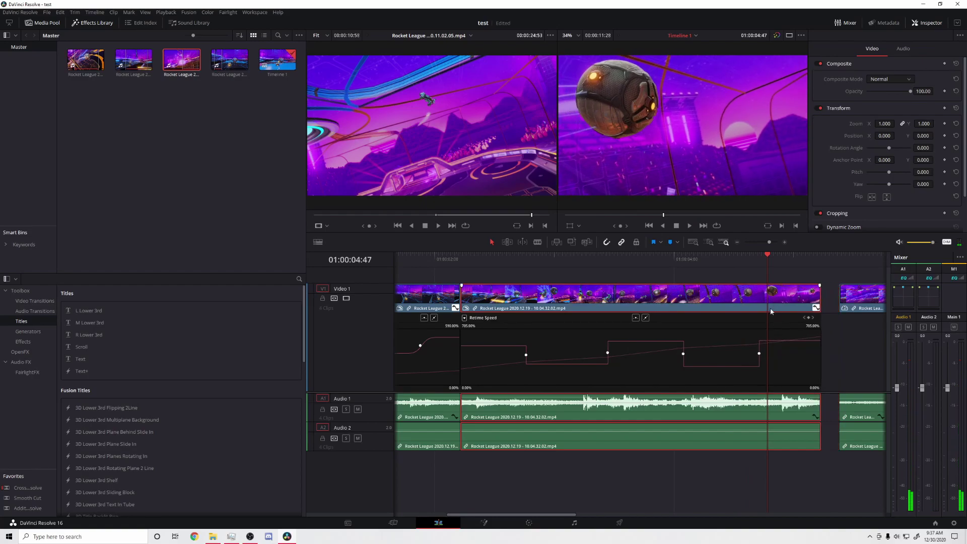
{"action": "left_click_drag", "start_coordinate": [711, 363], "coordinate": [710, 386]}
{"action": "left_click_drag", "start_coordinate": [769, 258], "coordinate": [615, 294]}
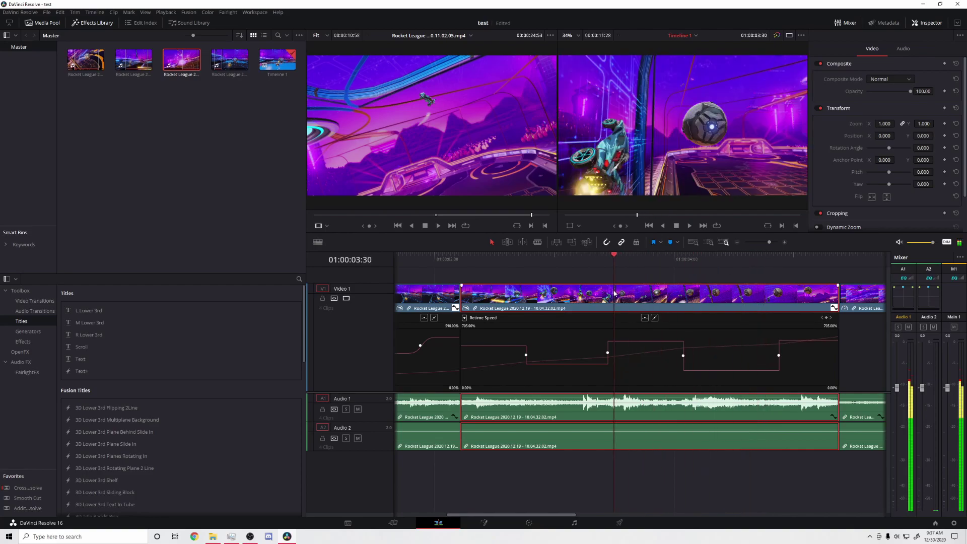
{"action": "key", "text": "space"}
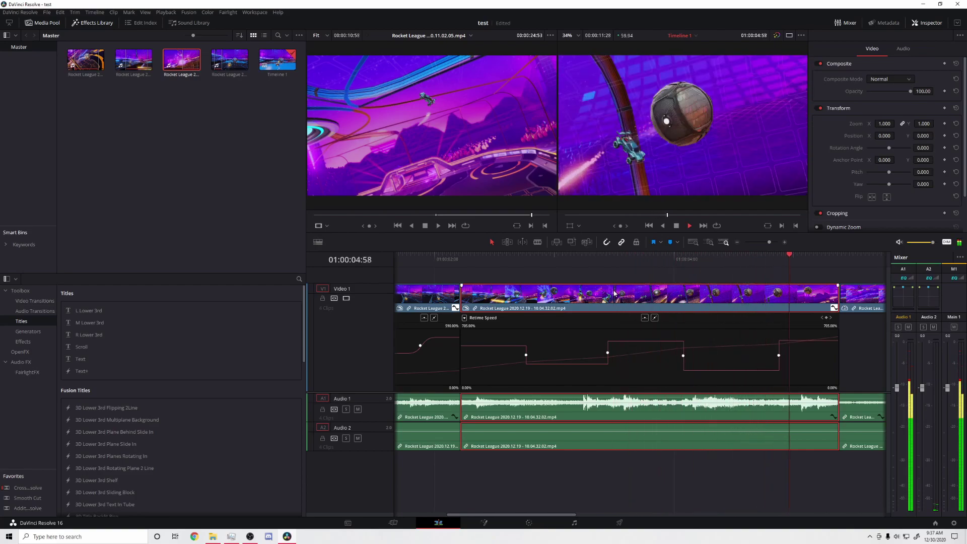
{"action": "key", "text": "space"}
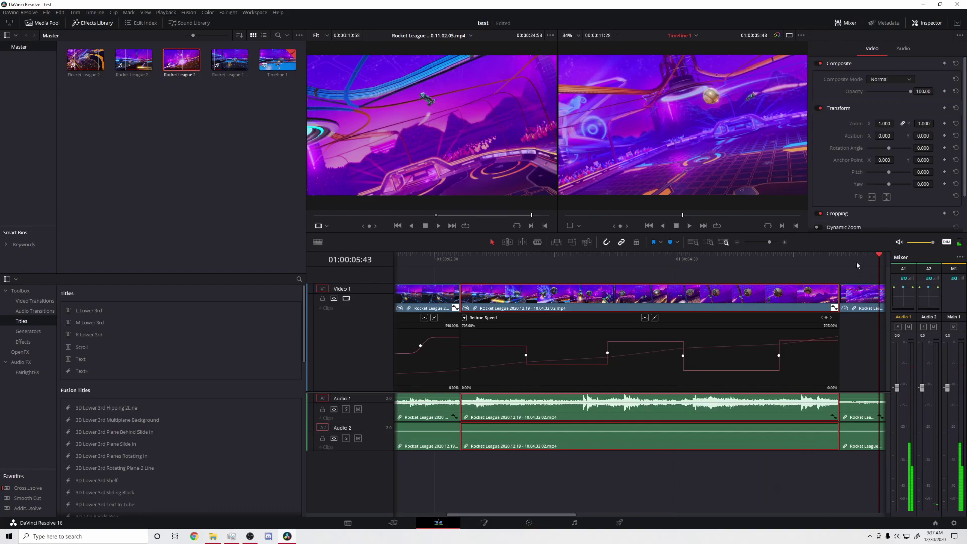
Step: Smooth the second clip's first two speed keyframes, widen the second one's curve handles, and play the ramp
{"action": "left_click", "coordinate": [646, 318]}
{"action": "left_click", "coordinate": [645, 318]}
{"action": "left_click_drag", "start_coordinate": [460, 255], "coordinate": [561, 275]}
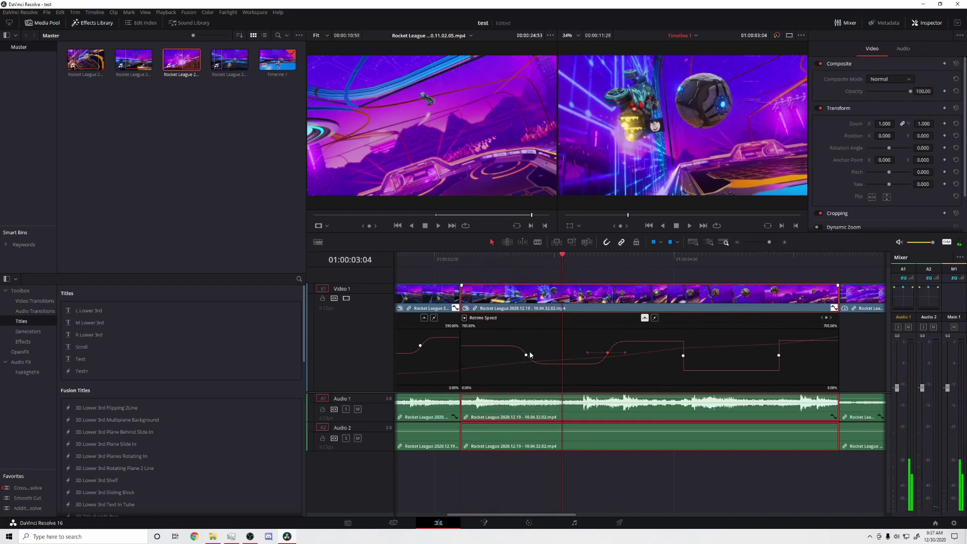
{"action": "left_click", "coordinate": [608, 353]}
{"action": "left_click_drag", "start_coordinate": [588, 353], "coordinate": [575, 353]}
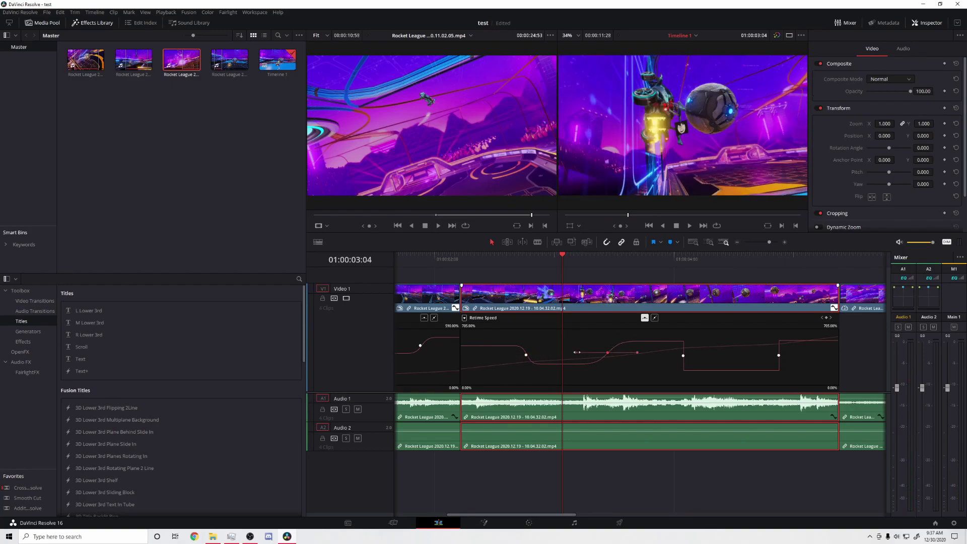
{"action": "left_click", "coordinate": [552, 258]}
{"action": "key", "text": "space"}
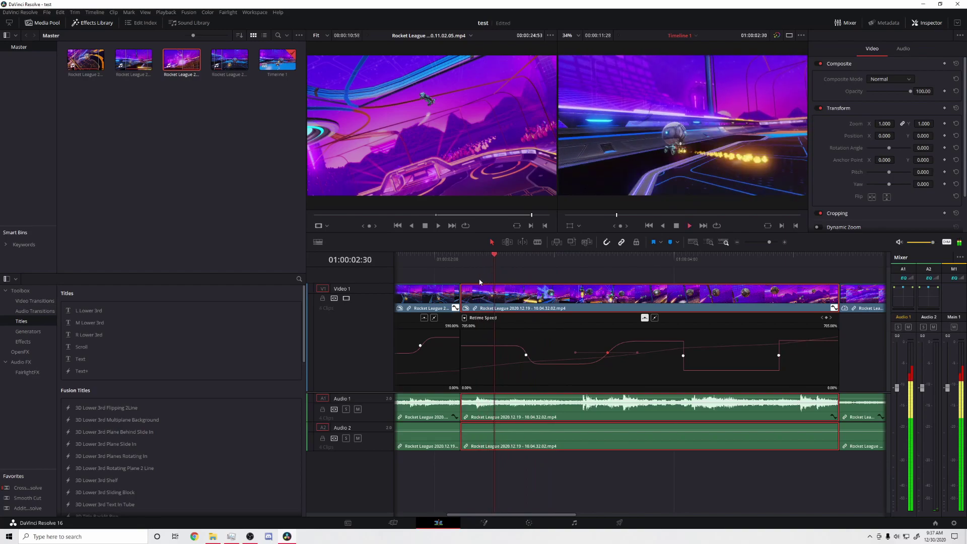
{"action": "key", "text": "space"}
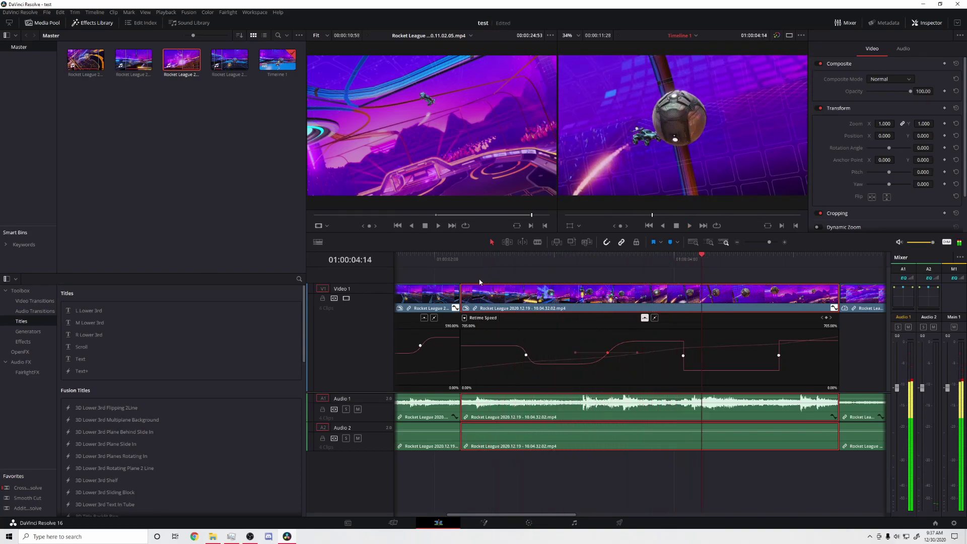
Step: Smooth the second clip's third and fourth speed keyframes into curved ramps and adjust the fourth keyframe's curve handle
{"action": "left_click", "coordinate": [683, 356]}
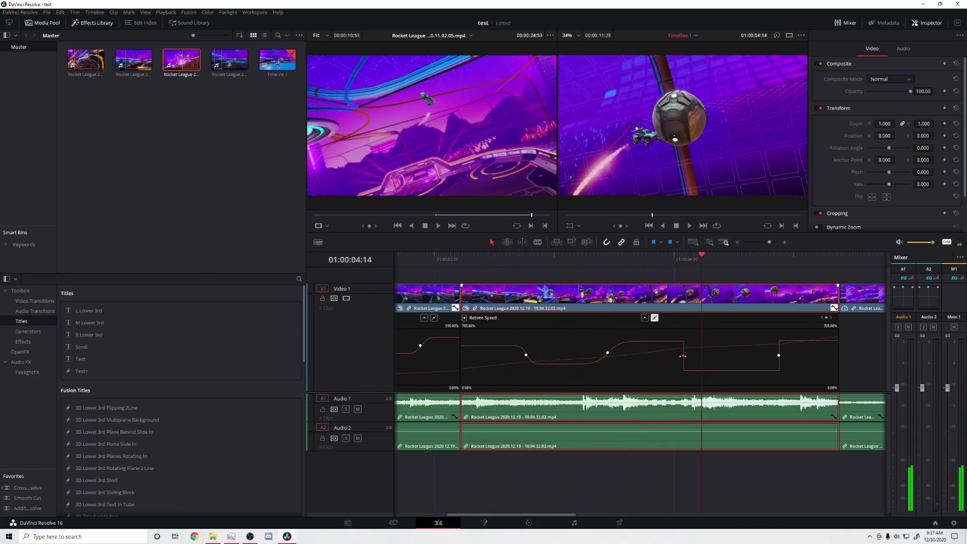
{"action": "left_click", "coordinate": [644, 318]}
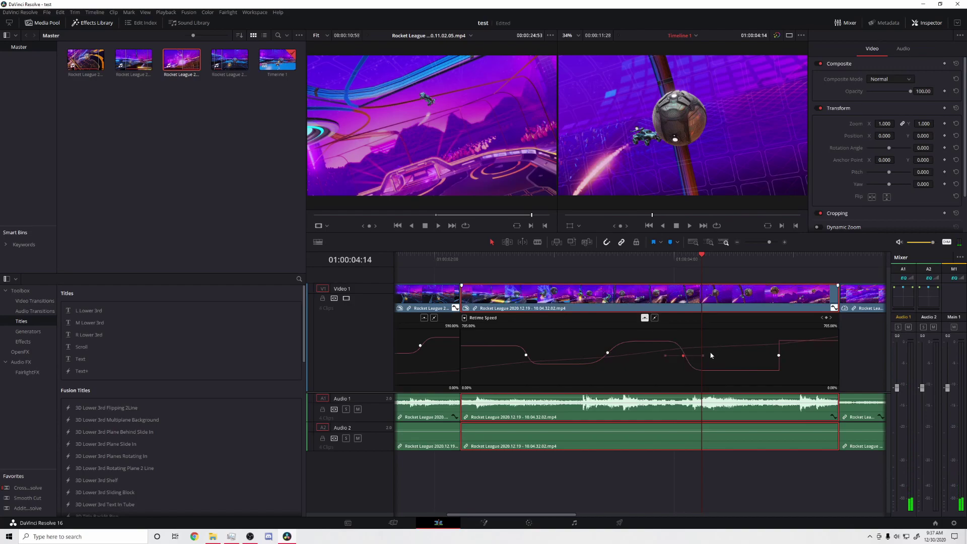
{"action": "left_click", "coordinate": [779, 355]}
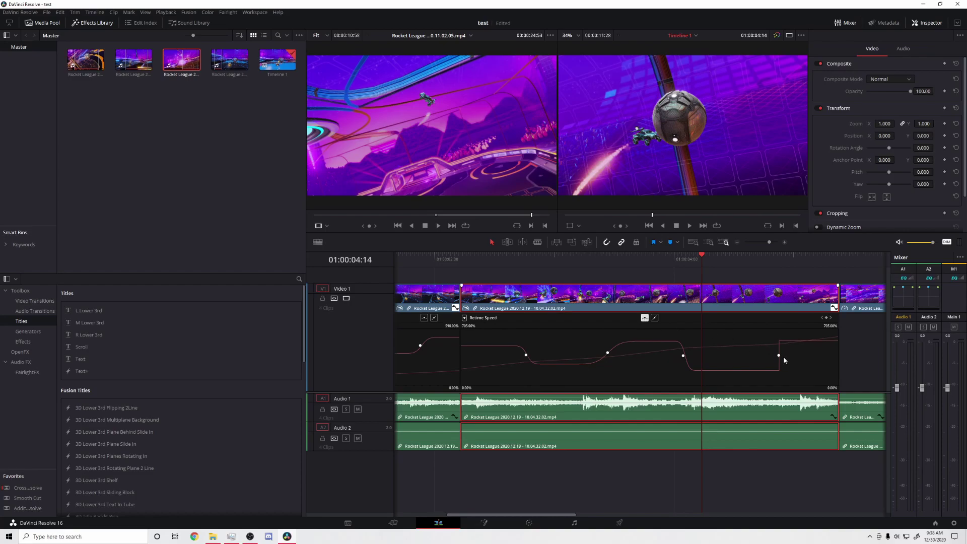
{"action": "left_click", "coordinate": [644, 318]}
{"action": "left_click_drag", "start_coordinate": [756, 355], "coordinate": [761, 356]}
Step: Open the third timeline clip's retime curve and enable its Retime Speed curve
{"action": "left_click_drag", "start_coordinate": [555, 517], "coordinate": [631, 518]}
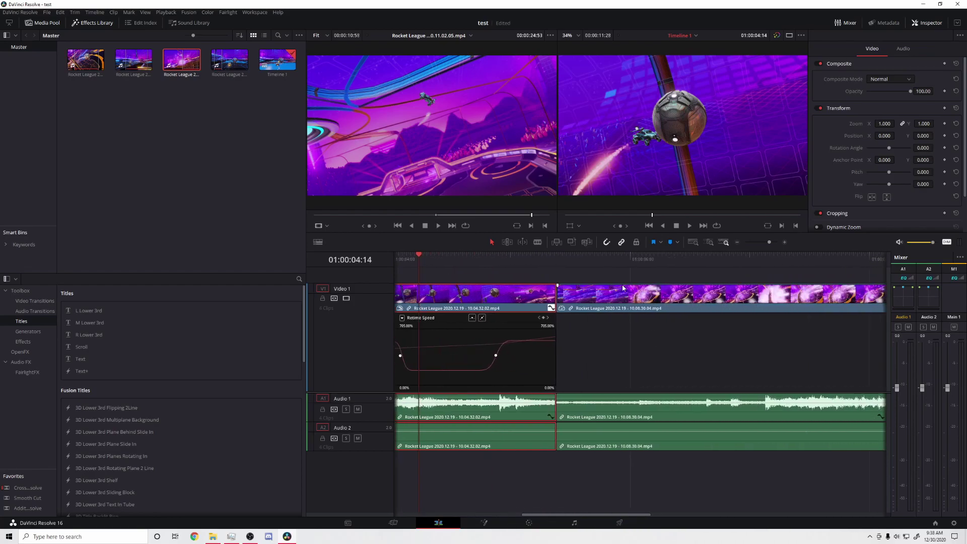
{"action": "left_click", "coordinate": [578, 293]}
{"action": "left_click_drag", "start_coordinate": [421, 255], "coordinate": [609, 294]}
{"action": "right_click", "coordinate": [585, 291]}
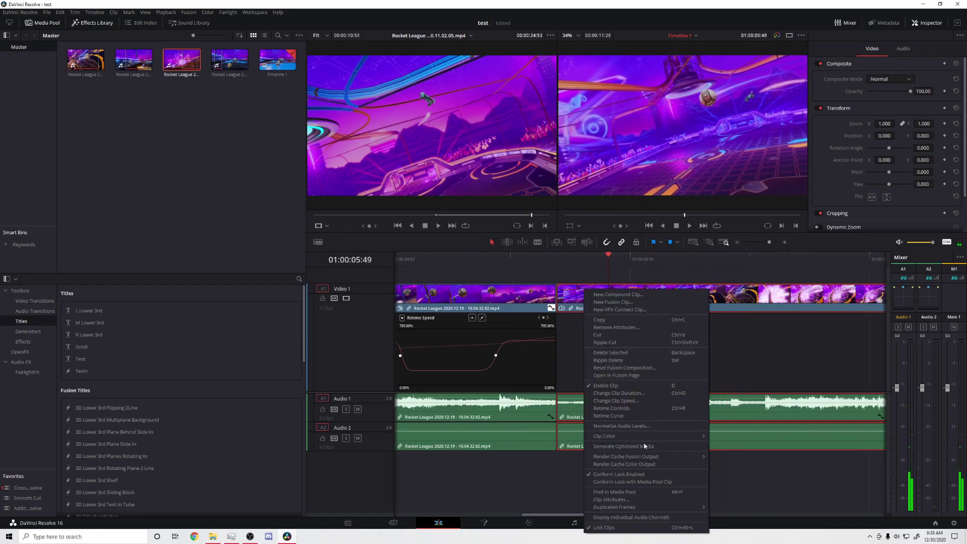
{"action": "left_click", "coordinate": [621, 416]}
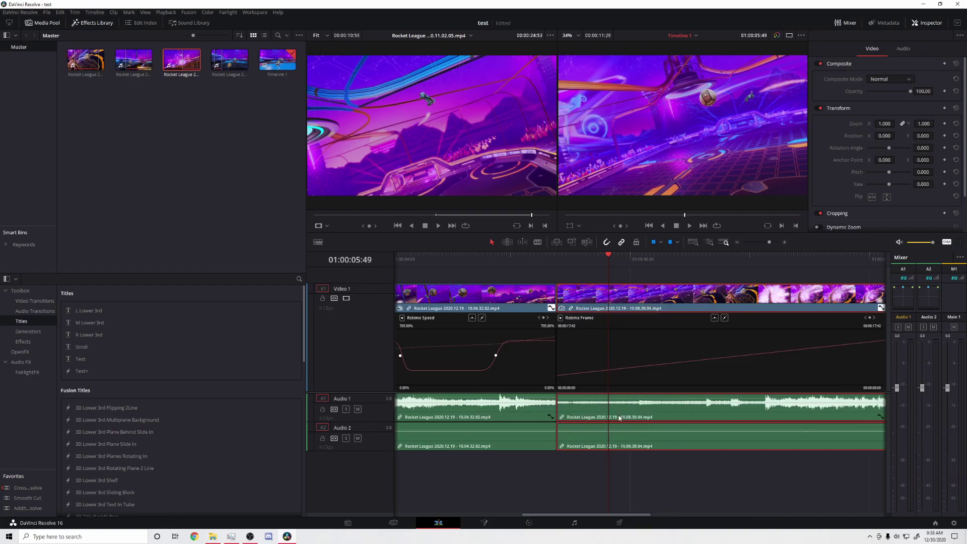
{"action": "left_click", "coordinate": [561, 319]}
{"action": "left_click", "coordinate": [565, 526]}
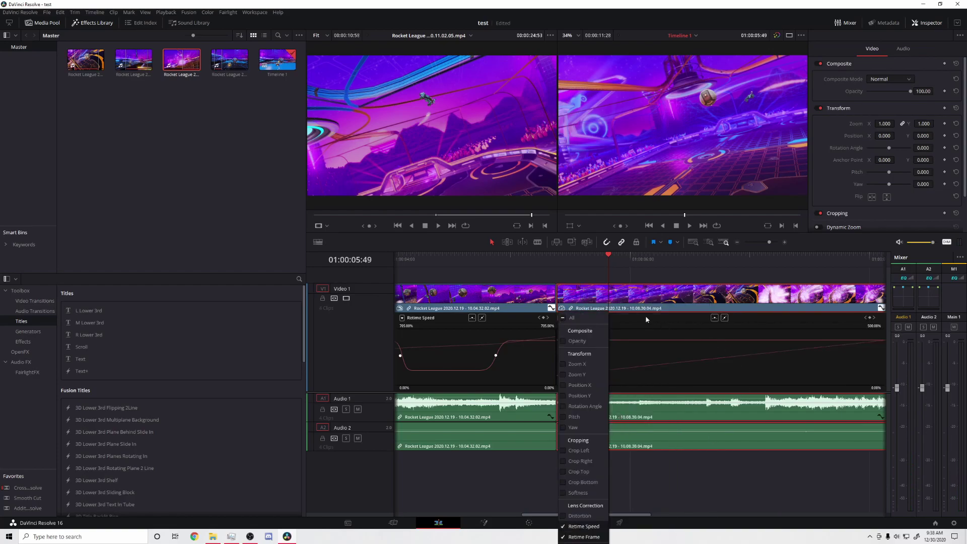
{"action": "left_click", "coordinate": [635, 328]}
{"action": "left_click", "coordinate": [561, 318]}
{"action": "left_click", "coordinate": [642, 324]}
Step: Add Retime Speed keyframes to the third clip at 01:00:06:36 and at the explosion at 01:00:07:08
{"action": "left_click_drag", "start_coordinate": [769, 247], "coordinate": [769, 243]}
{"action": "left_click_drag", "start_coordinate": [550, 513], "coordinate": [587, 513]}
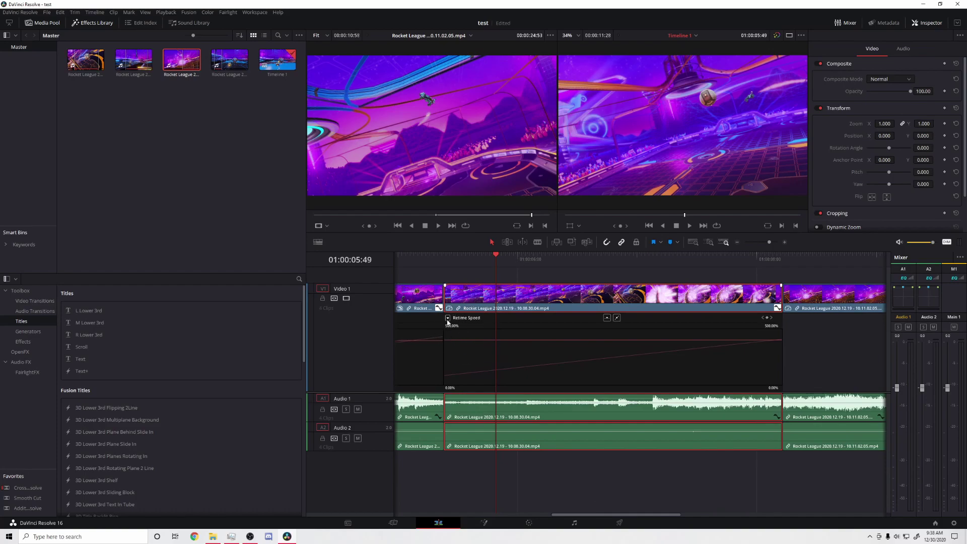
{"action": "left_click", "coordinate": [447, 319]}
{"action": "left_click", "coordinate": [535, 357]}
{"action": "left_click_drag", "start_coordinate": [497, 255], "coordinate": [559, 270]}
{"action": "mouse_move", "coordinate": [587, 272]}
{"action": "left_mouse_down"}
{"action": "mouse_move", "coordinate": [605, 270]}
{"action": "mouse_move", "coordinate": [590, 281]}
{"action": "left_mouse_up"}
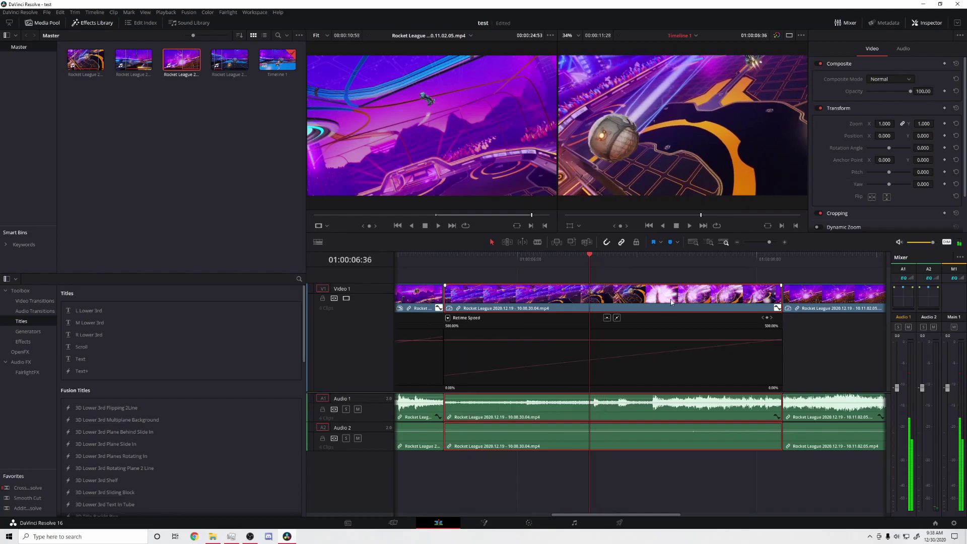
{"action": "left_click", "coordinate": [767, 319]}
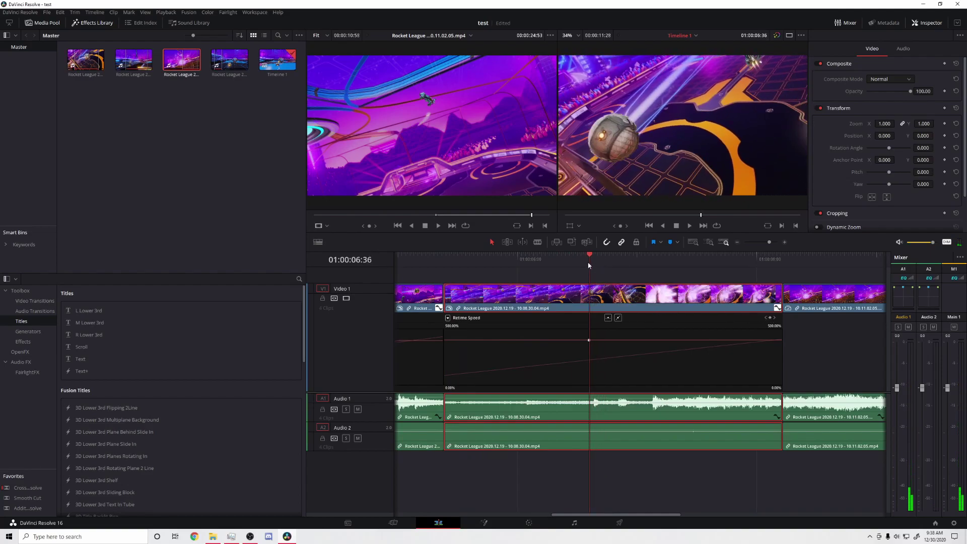
{"action": "left_click_drag", "start_coordinate": [592, 258], "coordinate": [653, 267]}
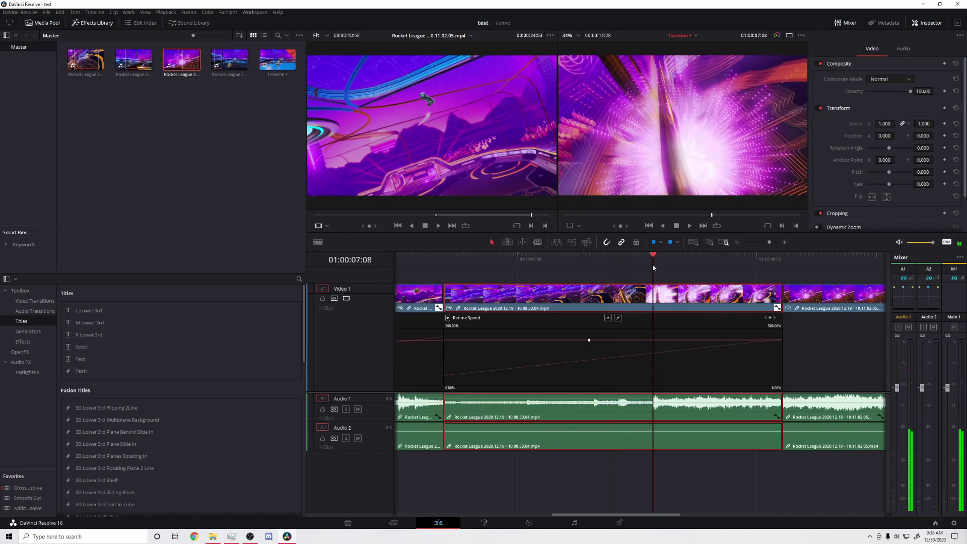
{"action": "left_click", "coordinate": [770, 319]}
Step: Move the fourth clip further along the timeline to leave a gap behind the third clip
{"action": "left_click_drag", "start_coordinate": [655, 258], "coordinate": [773, 278]}
{"action": "left_click_drag", "start_coordinate": [771, 340], "coordinate": [613, 339]}
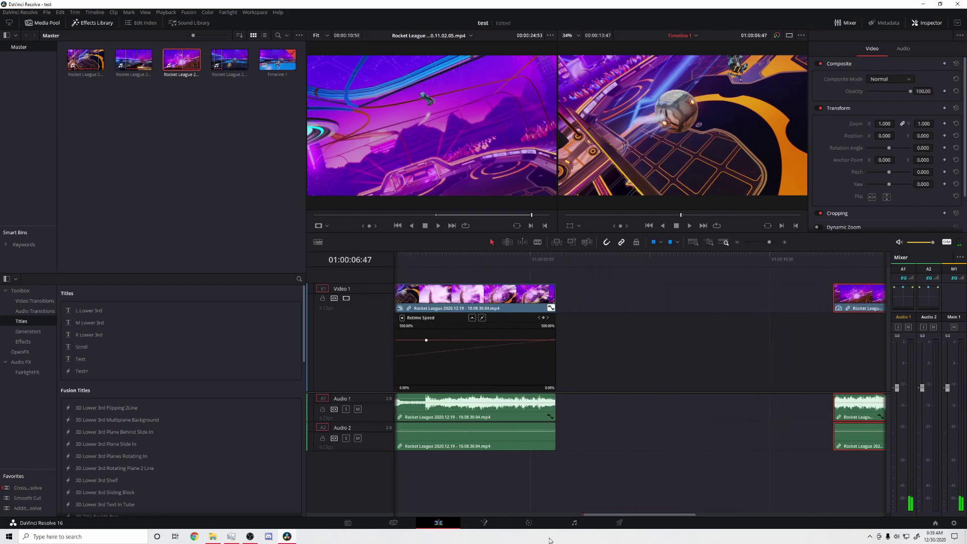
Step: Lower the third clip's speed between its two keyframes and raise its opening speed slightly
{"action": "left_click_drag", "start_coordinate": [599, 517], "coordinate": [541, 515]}
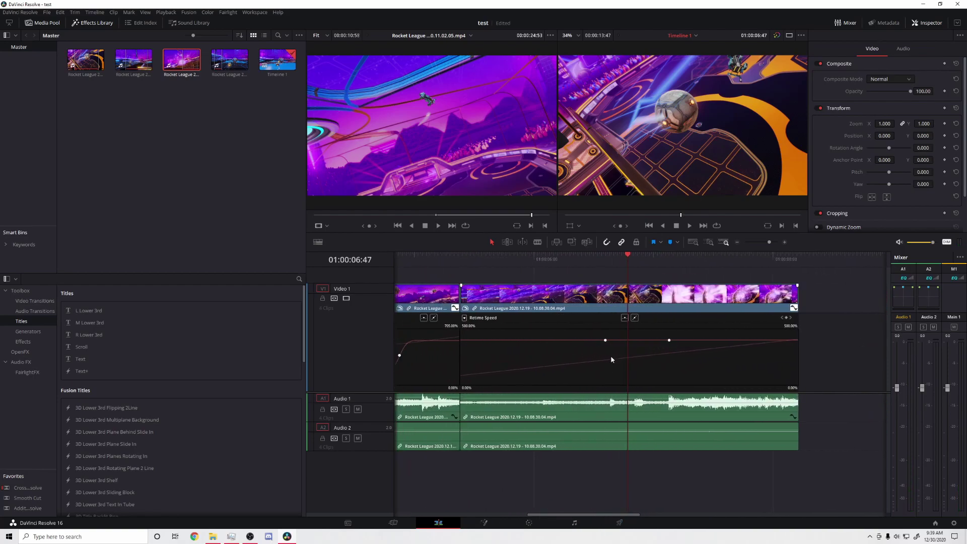
{"action": "left_click_drag", "start_coordinate": [622, 337], "coordinate": [617, 482]}
{"action": "left_click_drag", "start_coordinate": [626, 262], "coordinate": [524, 285]}
{"action": "left_click_drag", "start_coordinate": [525, 341], "coordinate": [522, 395]}
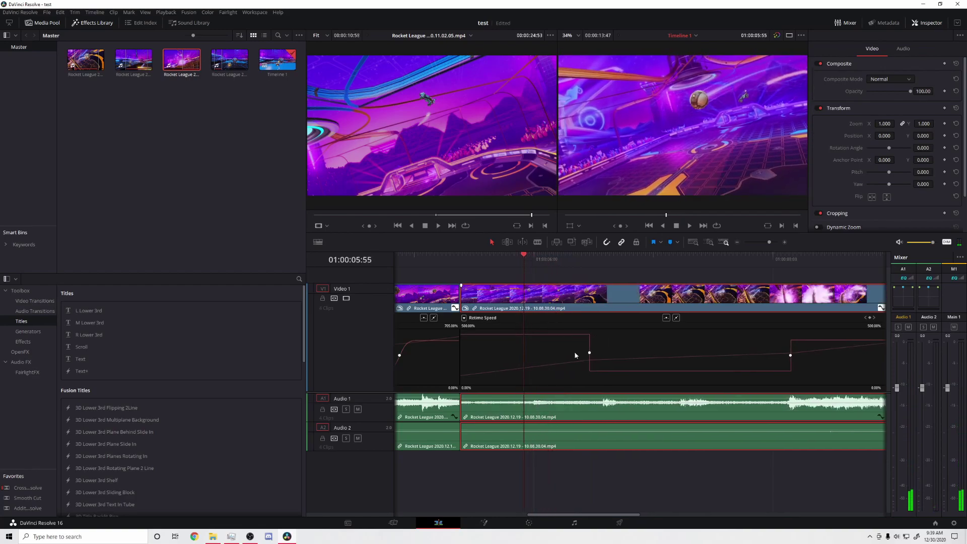
Step: Smooth both of the third clip's speed keyframes with shortened curve handles, shifting the second keyframe slightly earlier
{"action": "left_click", "coordinate": [667, 317]}
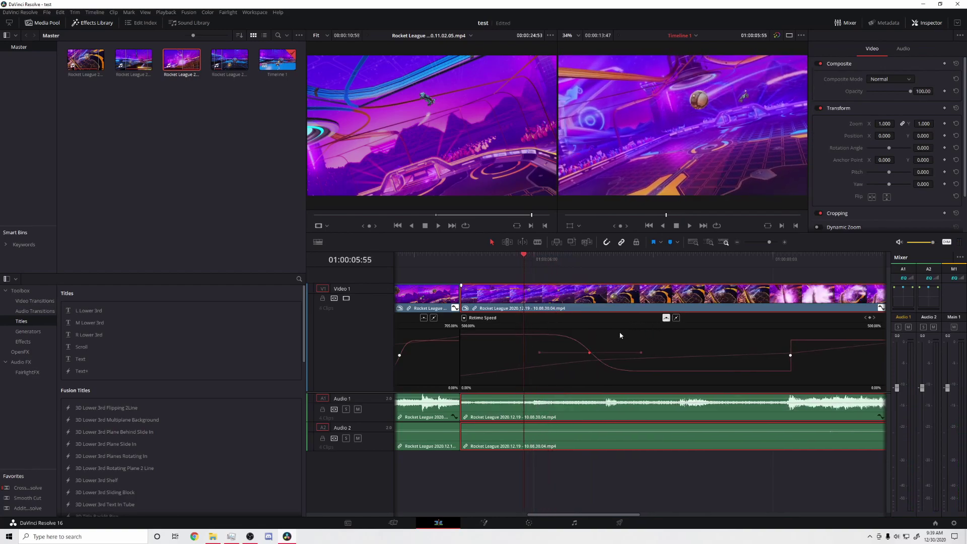
{"action": "left_click_drag", "start_coordinate": [555, 352], "coordinate": [570, 352]}
{"action": "left_click_drag", "start_coordinate": [525, 256], "coordinate": [771, 294]}
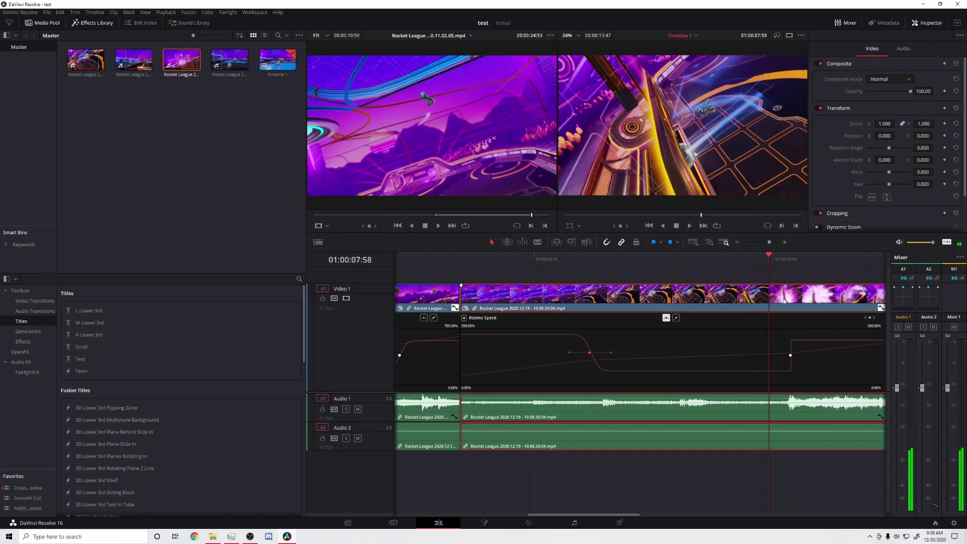
{"action": "left_click_drag", "start_coordinate": [771, 258], "coordinate": [789, 260]}
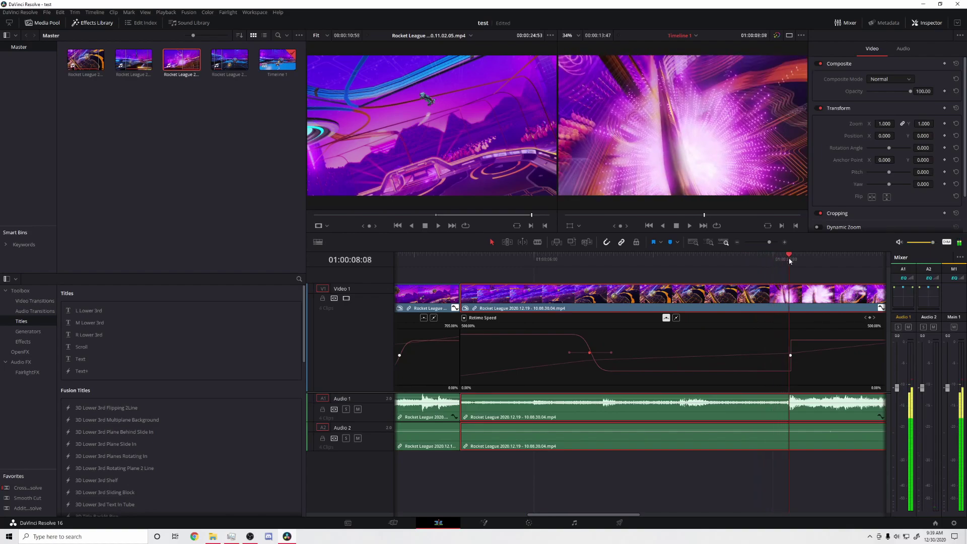
{"action": "left_click_drag", "start_coordinate": [791, 355], "coordinate": [785, 356]}
{"action": "left_click", "coordinate": [665, 318]}
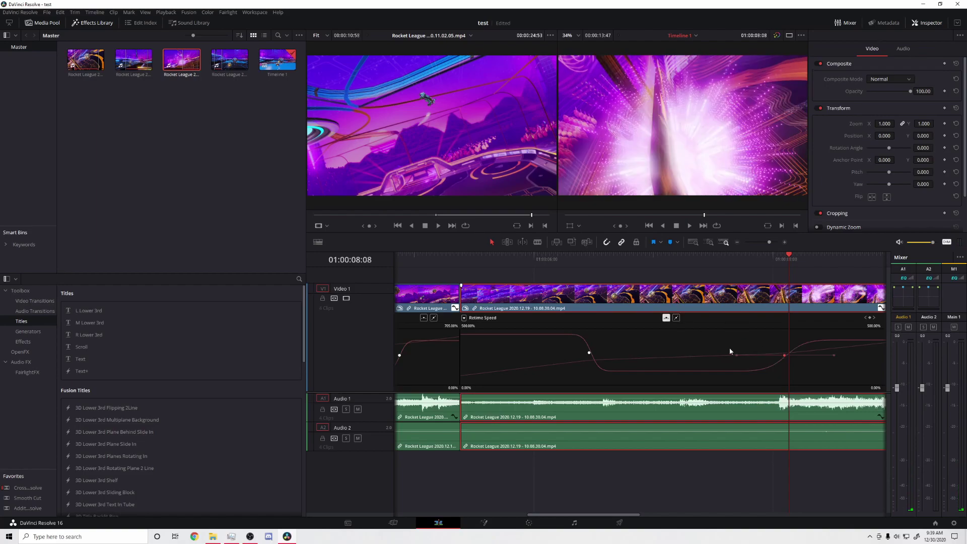
{"action": "left_click_drag", "start_coordinate": [737, 355], "coordinate": [756, 357]}
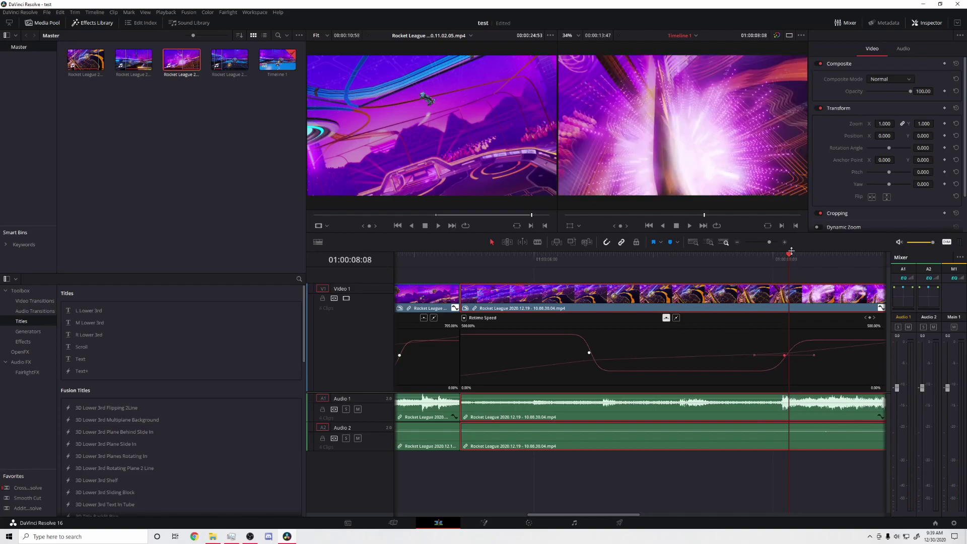
Step: Play the third clip's speed ramp from its start, and return the playhead to the explosion at 01:00:08:04
{"action": "left_click_drag", "start_coordinate": [790, 258], "coordinate": [460, 259]}
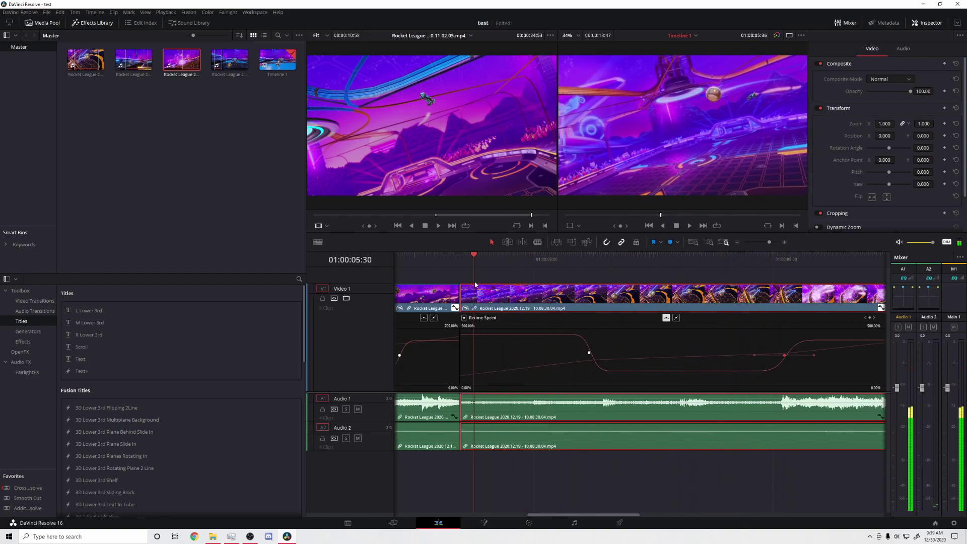
{"action": "key", "text": "space"}
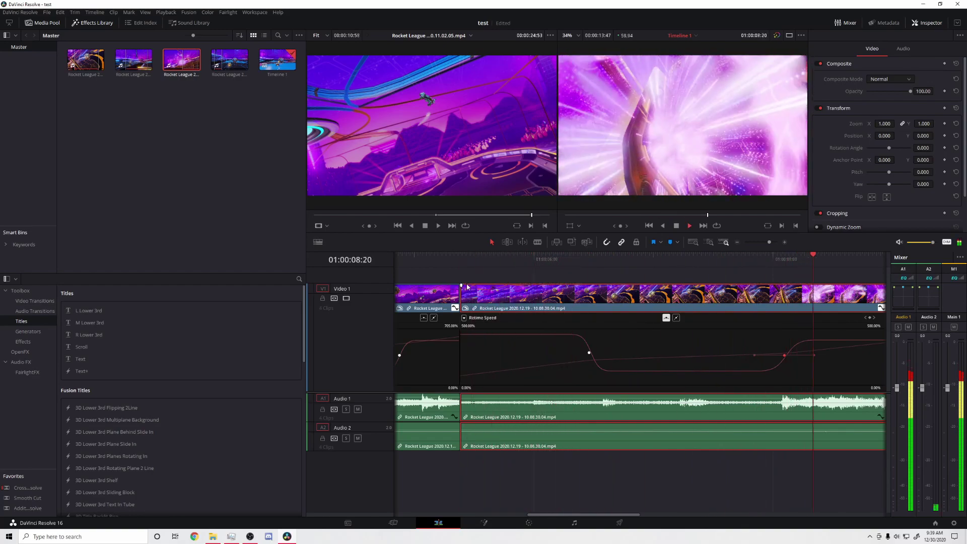
{"action": "key", "text": "space"}
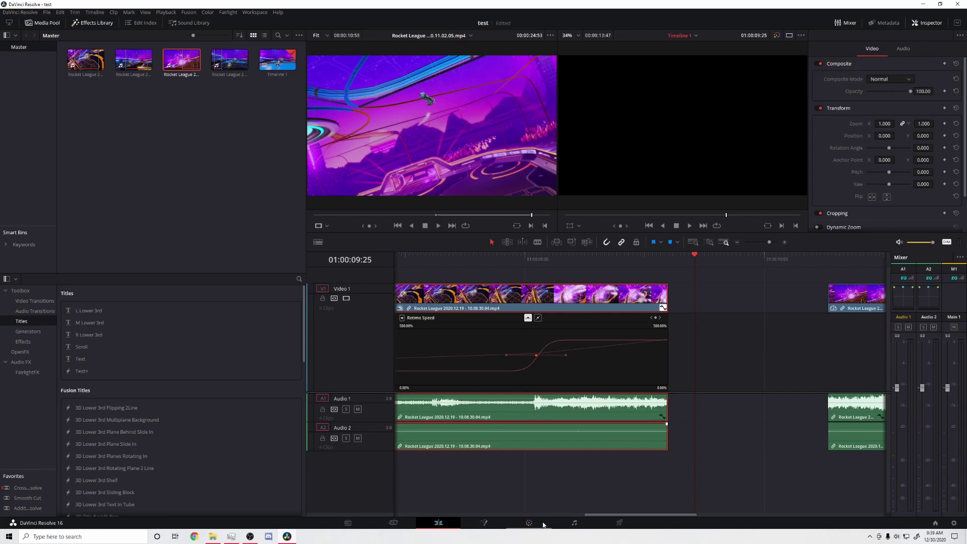
{"action": "mouse_move", "coordinate": [604, 515]}
{"action": "left_mouse_down"}
{"action": "mouse_move", "coordinate": [565, 516]}
{"action": "mouse_move", "coordinate": [655, 515]}
{"action": "mouse_move", "coordinate": [624, 515]}
{"action": "left_mouse_up"}
{"action": "left_click_drag", "start_coordinate": [679, 255], "coordinate": [514, 265]}
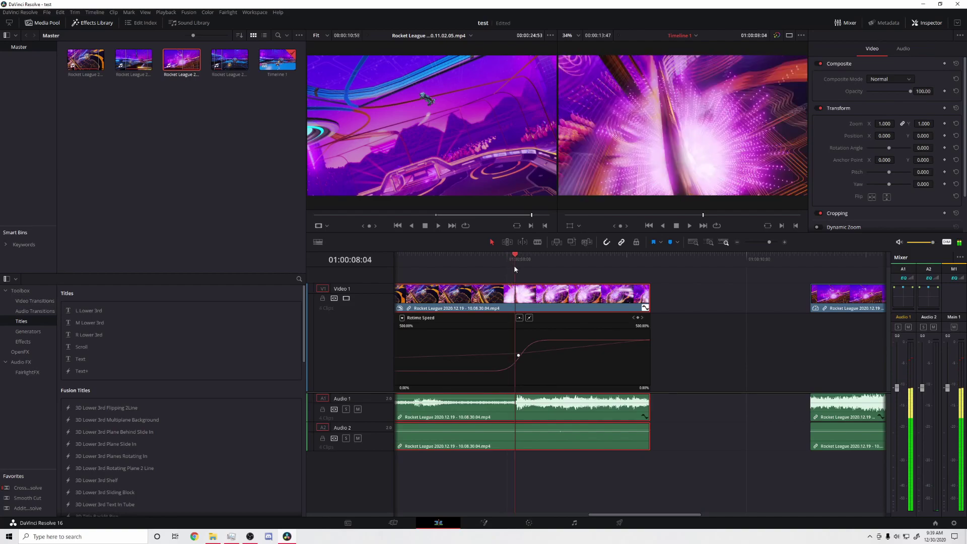
Step: Mark the explosion at 01:00:08:04 in the third clip and move the fourth clip directly against the third clip's end
{"action": "key", "text": "m"}
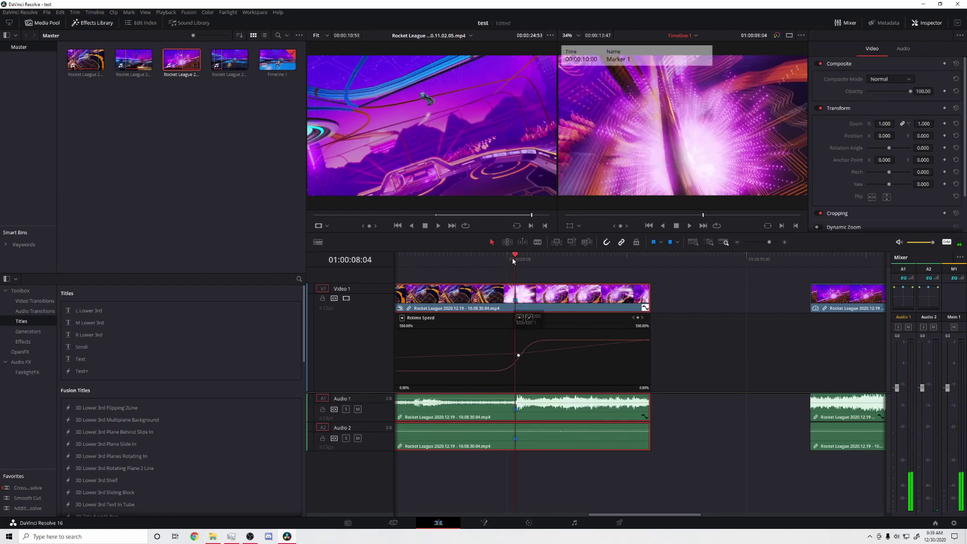
{"action": "left_click_drag", "start_coordinate": [514, 257], "coordinate": [651, 289]}
{"action": "left_click_drag", "start_coordinate": [857, 291], "coordinate": [695, 292]}
{"action": "left_click_drag", "start_coordinate": [654, 258], "coordinate": [691, 297]}
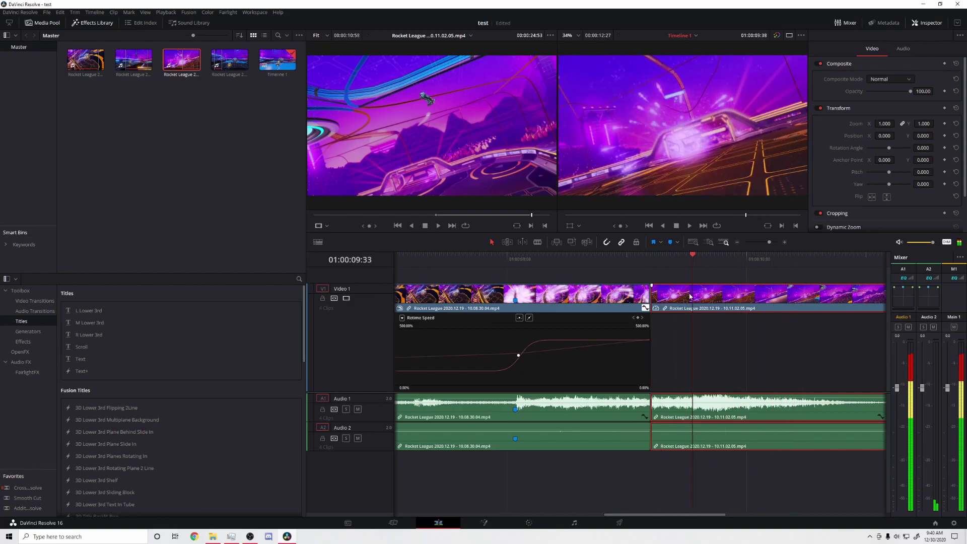
Step: Show the fourth clip's retime curve and switch it from Retime Frame to Retime Speed
{"action": "right_click", "coordinate": [681, 294]}
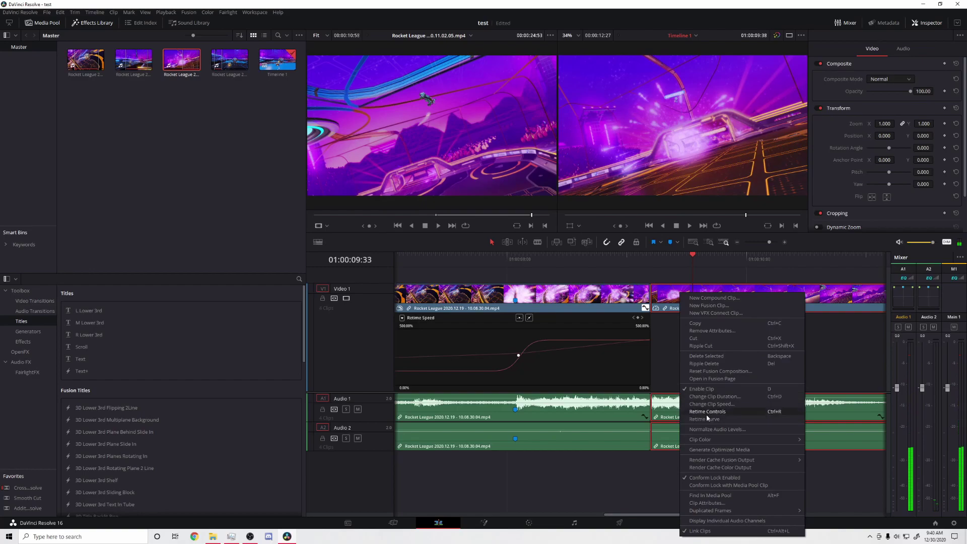
{"action": "left_click", "coordinate": [707, 413]}
{"action": "left_click", "coordinate": [654, 318]}
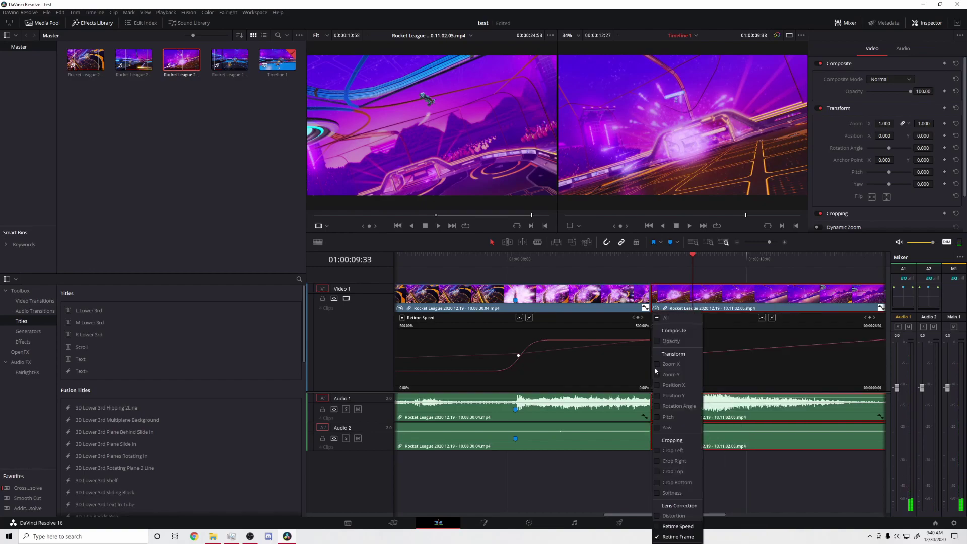
{"action": "left_click", "coordinate": [665, 527]}
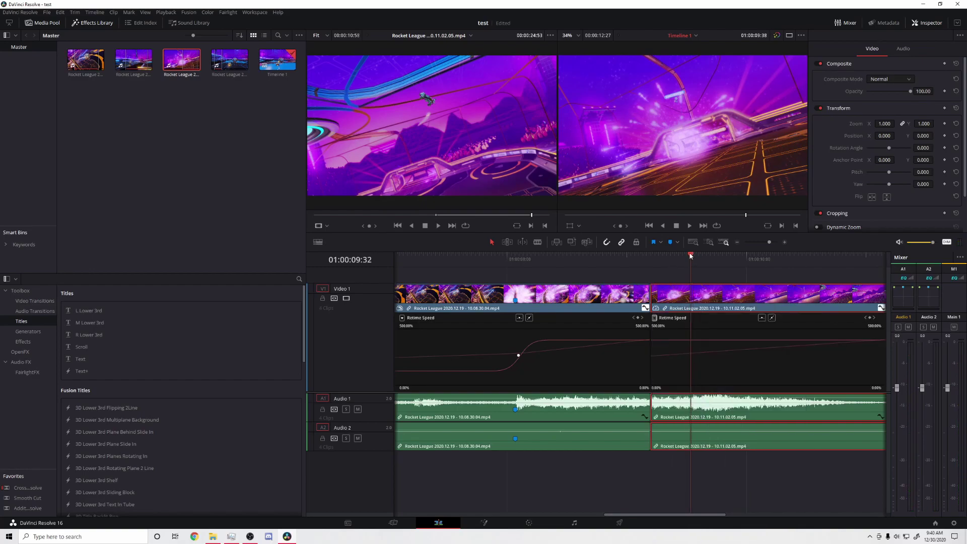
Step: Play from the third clip's explosion into the fourth clip and add a speed keyframe to the fourth clip at 01:00:10:39
{"action": "left_click", "coordinate": [518, 258]}
{"action": "key", "text": "space"}
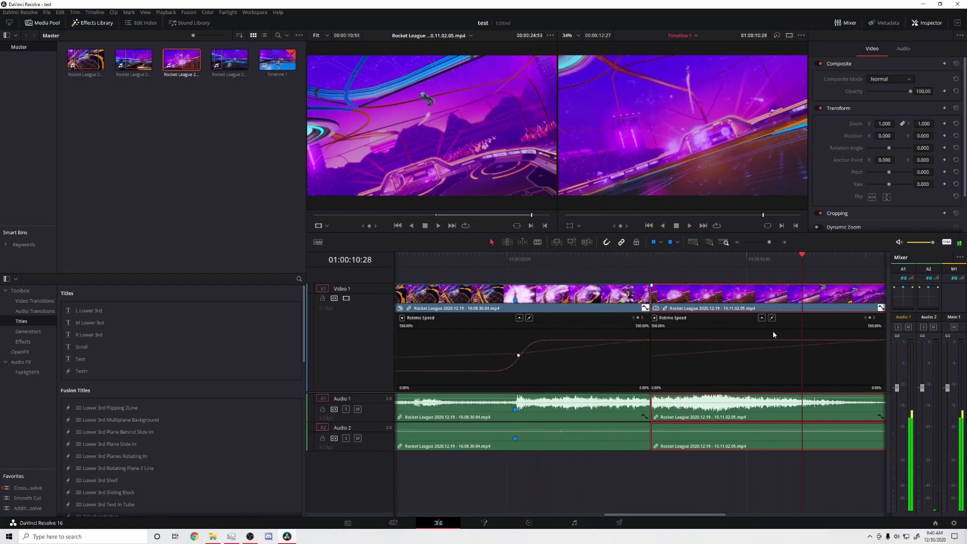
{"action": "left_click_drag", "start_coordinate": [607, 516], "coordinate": [646, 516]}
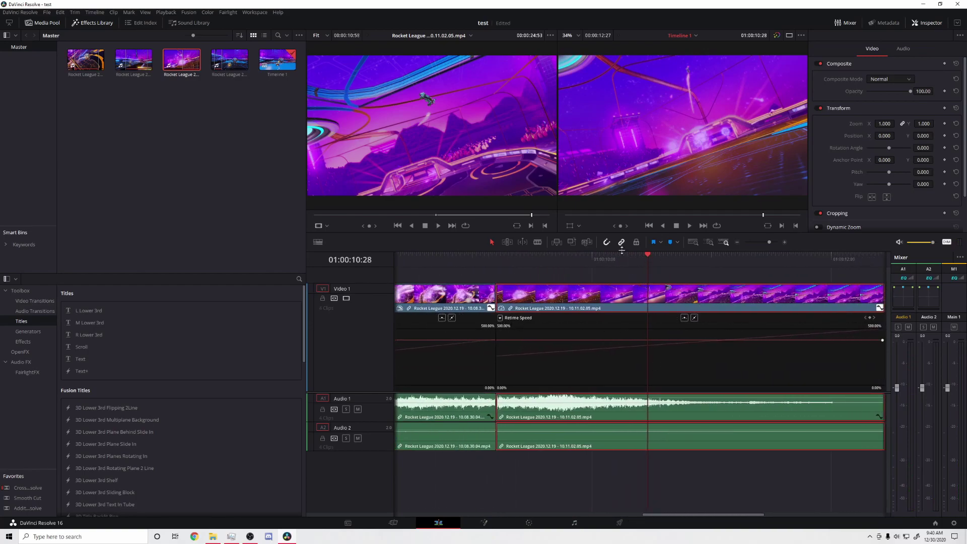
{"action": "left_click_drag", "start_coordinate": [650, 260], "coordinate": [670, 305]}
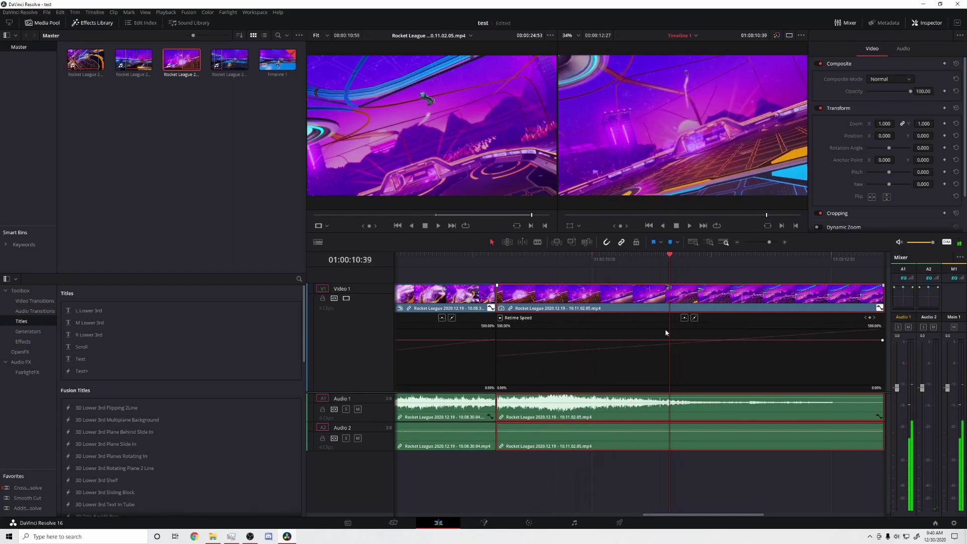
{"action": "left_click", "coordinate": [871, 319]}
Step: Trim the fourth clip's end to 01:00:11:50 and return the playhead to its start at 01:00:09:12
{"action": "left_click_drag", "start_coordinate": [679, 273], "coordinate": [812, 291]}
{"action": "key", "text": "shift+bracketright"}
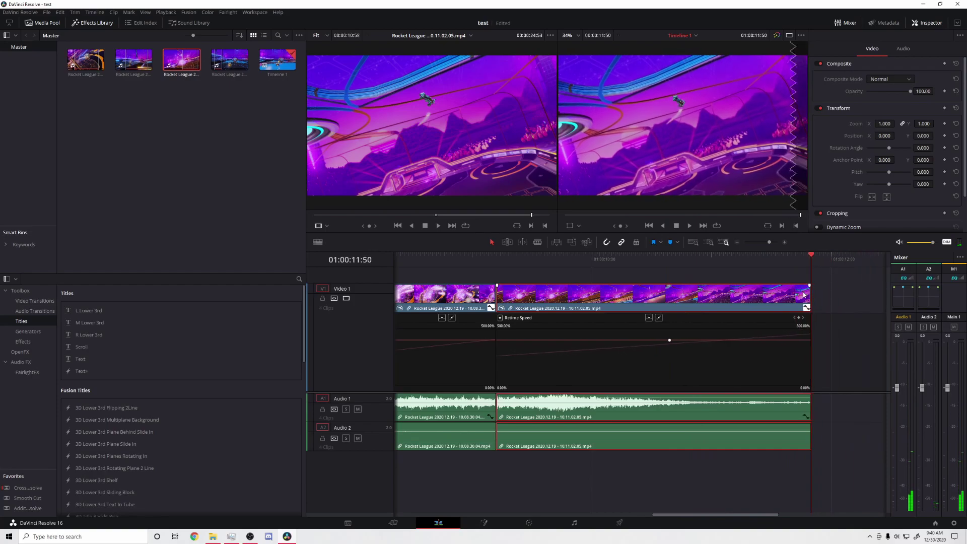
{"action": "key", "text": "Up"}
{"action": "key", "text": "slash"}
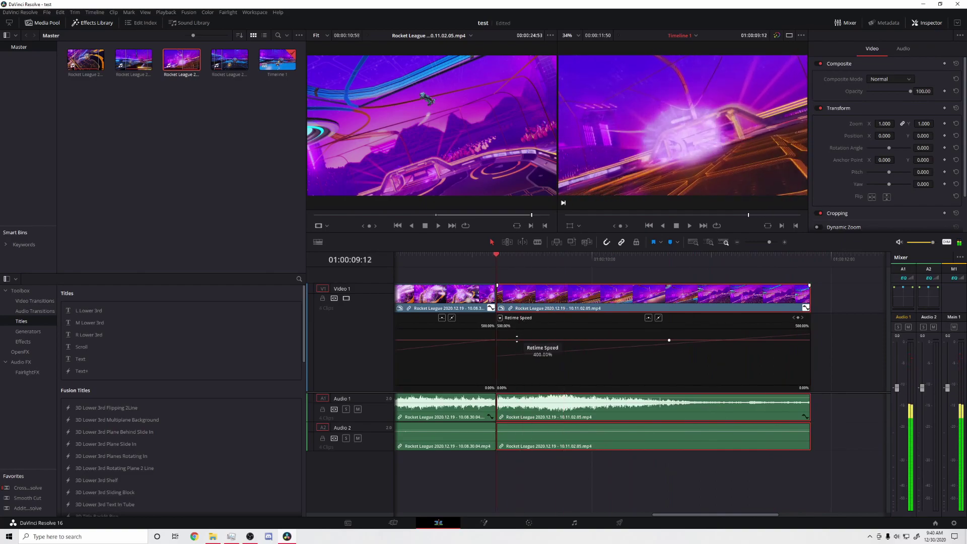
Step: Slow the fourth clip before its keyframe and speed it up after, shifting it along the timeline for room, and smooth the keyframe
{"action": "left_click_drag", "start_coordinate": [517, 339], "coordinate": [521, 369]}
{"action": "left_click_drag", "start_coordinate": [552, 301], "coordinate": [592, 302]}
{"action": "left_click_drag", "start_coordinate": [585, 351], "coordinate": [575, 407]}
{"action": "mouse_move", "coordinate": [834, 341]}
{"action": "left_mouse_down"}
{"action": "mouse_move", "coordinate": [830, 306]}
{"action": "mouse_move", "coordinate": [845, 331]}
{"action": "left_mouse_up"}
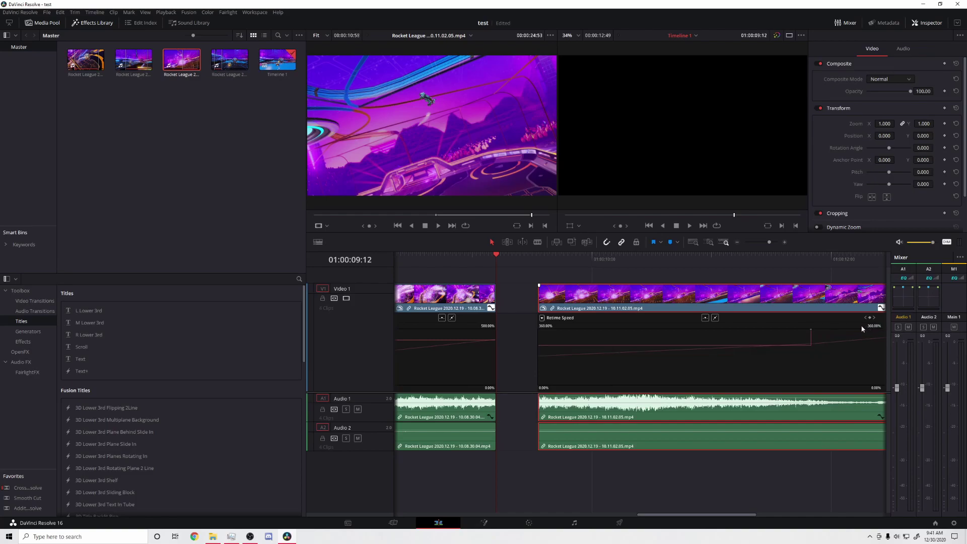
{"action": "left_click", "coordinate": [705, 317]}
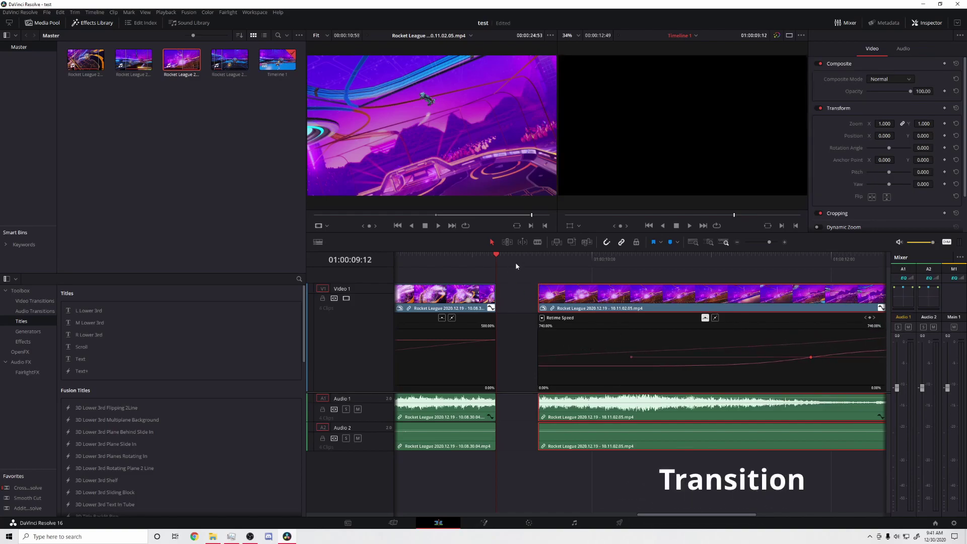
Step: Delete the gap before the fourth clip and play its speed ramp up to 01:00:12:05
{"action": "left_click", "coordinate": [526, 292]}
{"action": "key", "text": "BackSpace"}
{"action": "key", "text": "space"}
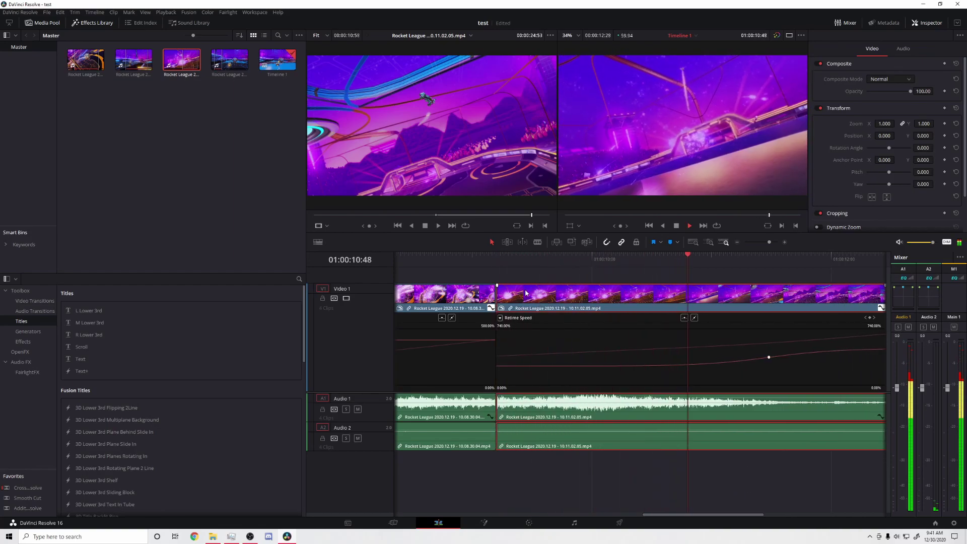
{"action": "key", "text": "space"}
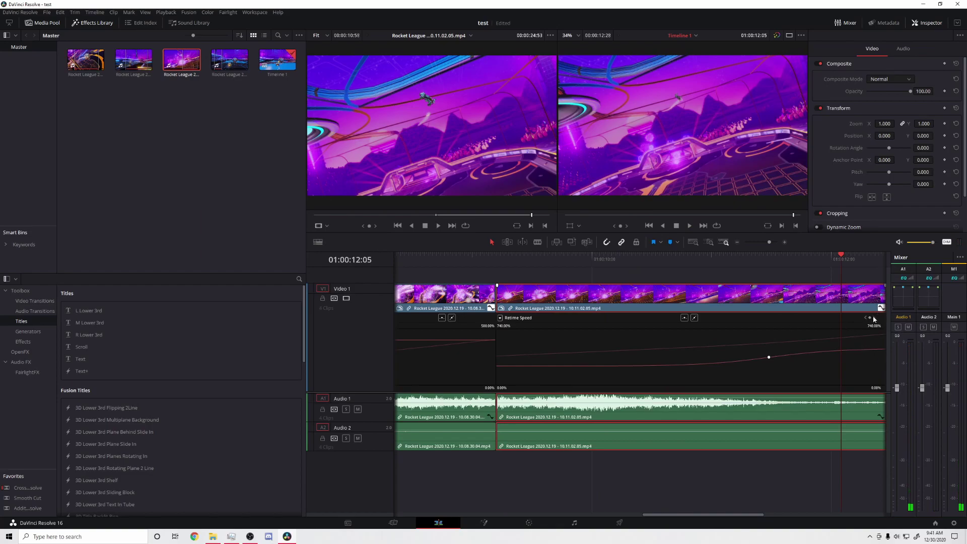
Step: Add a second speed keyframe to the fourth clip at 01:00:12:05, smooth it with short curve handles, and play the clip's ending
{"action": "left_click_drag", "start_coordinate": [872, 321], "coordinate": [865, 279]}
{"action": "mouse_move", "coordinate": [840, 341]}
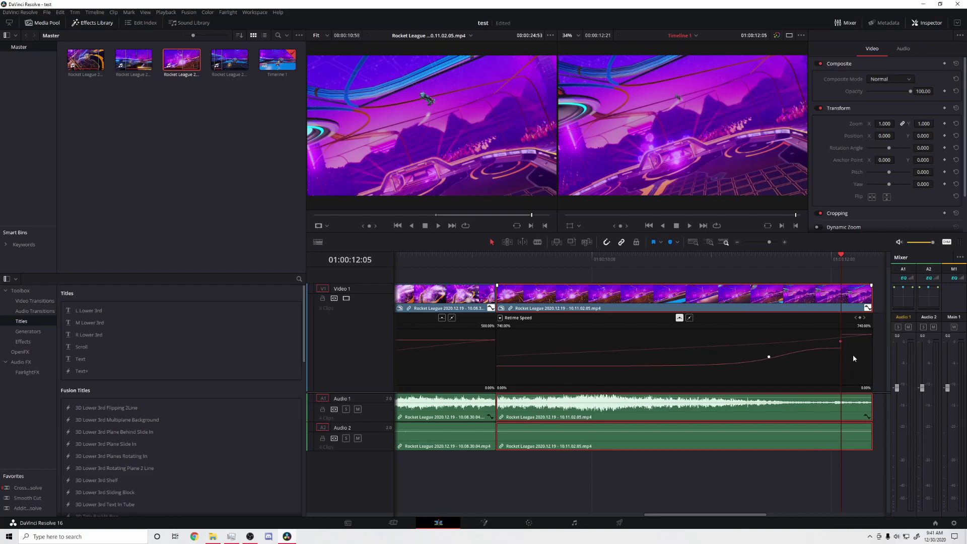
{"action": "key", "text": "j"}
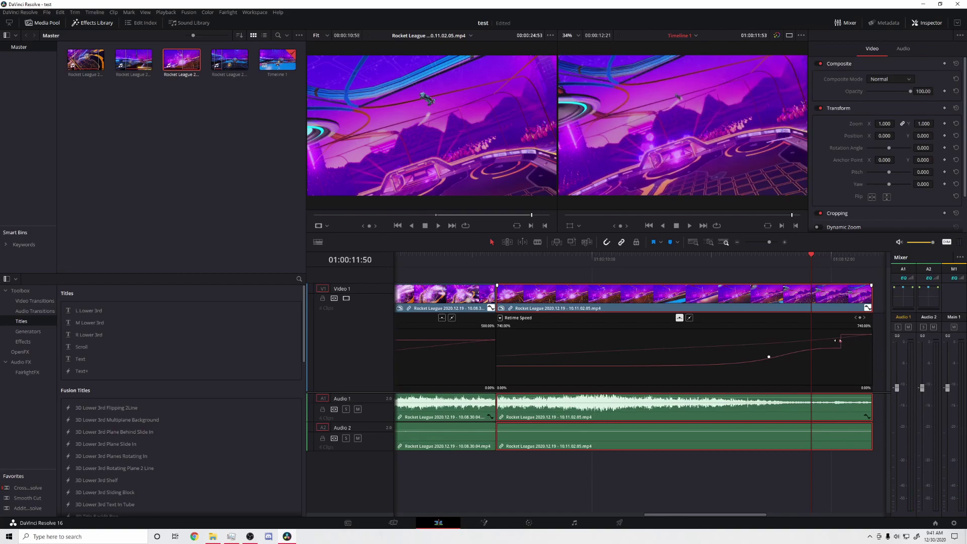
{"action": "left_click_drag", "start_coordinate": [841, 341], "coordinate": [851, 342]}
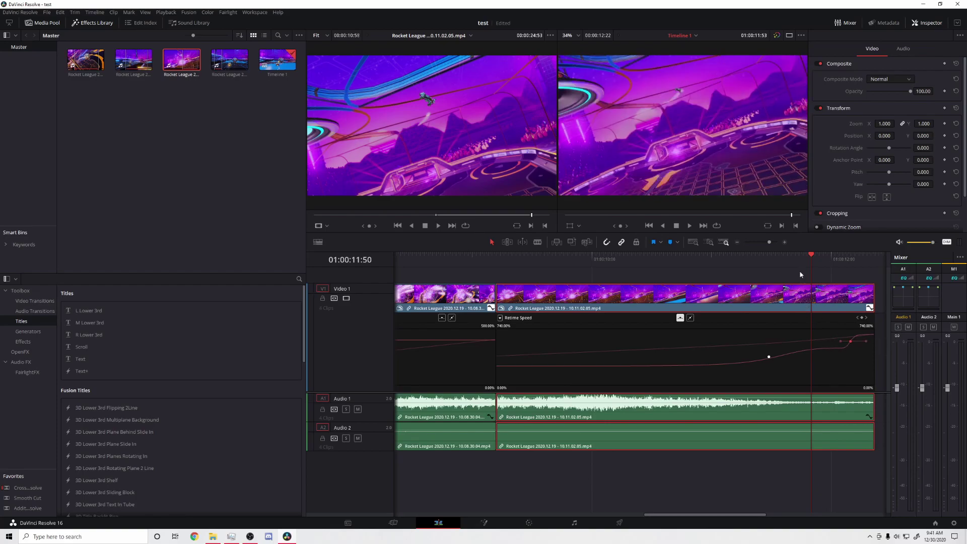
{"action": "key", "text": "space"}
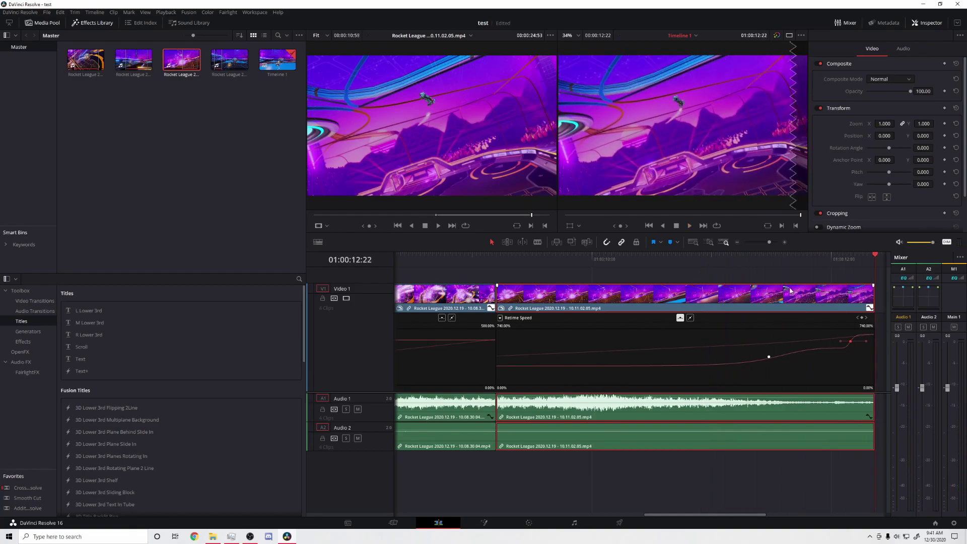
Step: Place an Additive Dissolve video transition on the cut between the third and fourth clips
{"action": "left_click_drag", "start_coordinate": [875, 288], "coordinate": [491, 290]}
{"action": "left_click", "coordinate": [492, 290]}
{"action": "mouse_move", "coordinate": [484, 257]}
{"action": "left_mouse_down"}
{"action": "mouse_move", "coordinate": [497, 263]}
{"action": "mouse_move", "coordinate": [478, 264]}
{"action": "left_mouse_up"}
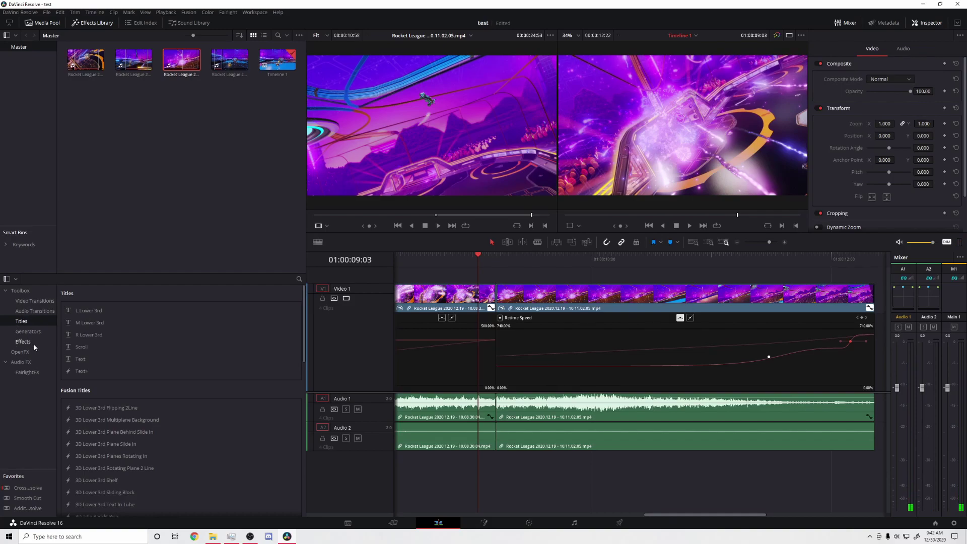
{"action": "left_click", "coordinate": [35, 302]}
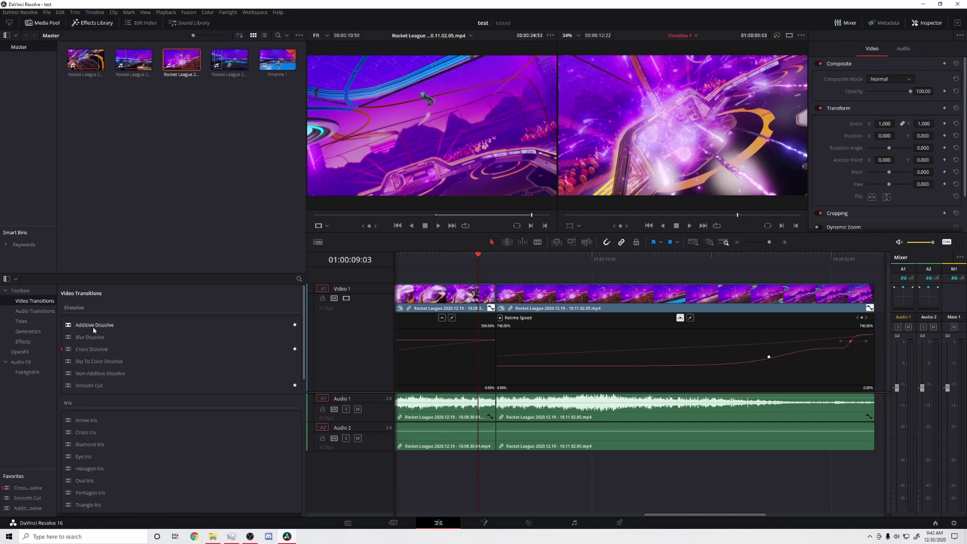
{"action": "left_click_drag", "start_coordinate": [93, 328], "coordinate": [497, 298]}
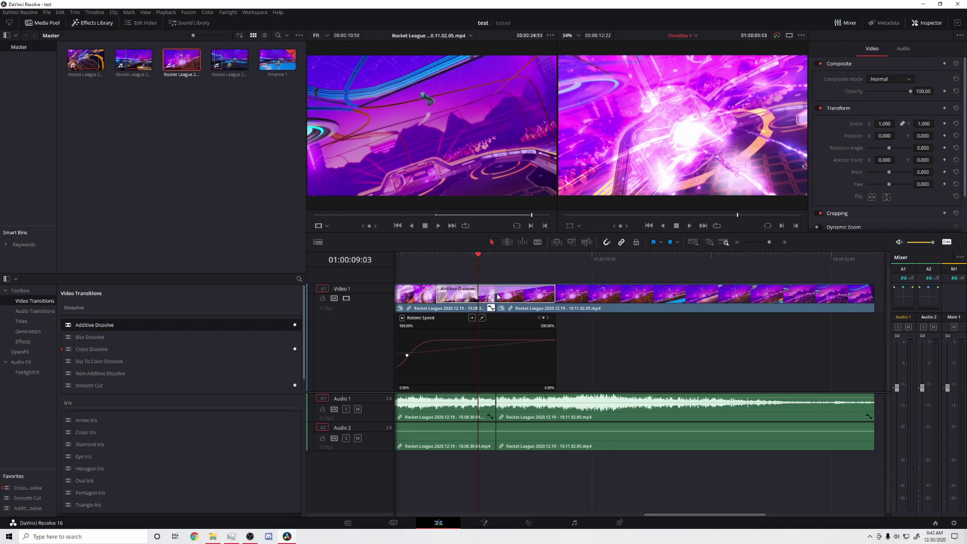
Step: Shorten the Additive Dissolve to 28 frames, play across it, and browse the other video transitions
{"action": "left_click_drag", "start_coordinate": [477, 251], "coordinate": [523, 294]}
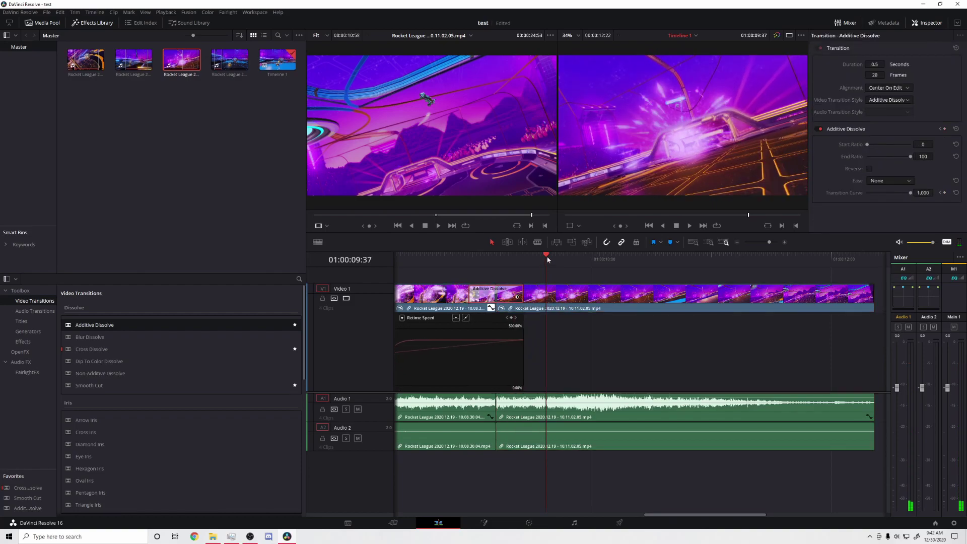
{"action": "left_click_drag", "start_coordinate": [547, 260], "coordinate": [455, 265]}
{"action": "key", "text": "space"}
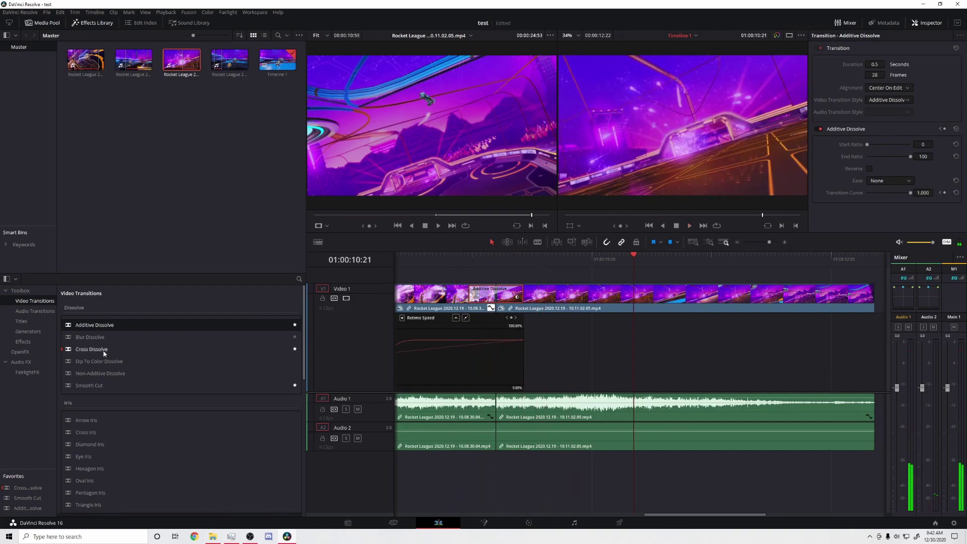
{"action": "scroll", "coordinate": [104, 354], "scroll_direction": "down", "scroll_amount": 3}
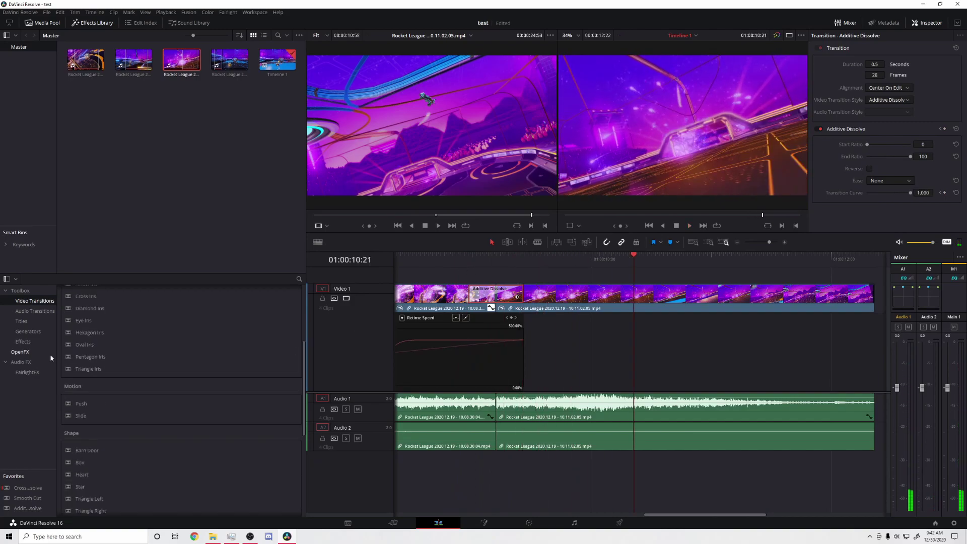
Step: Play the whole montage from the start of the timeline to review the speed ramps and the transition
{"action": "left_click_drag", "start_coordinate": [676, 516], "coordinate": [623, 517]}
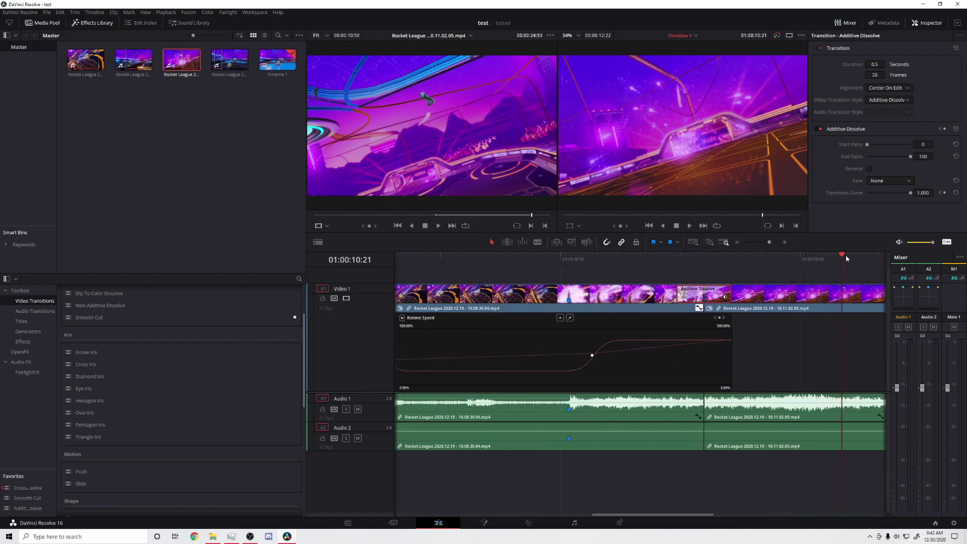
{"action": "left_click_drag", "start_coordinate": [845, 255], "coordinate": [497, 325]}
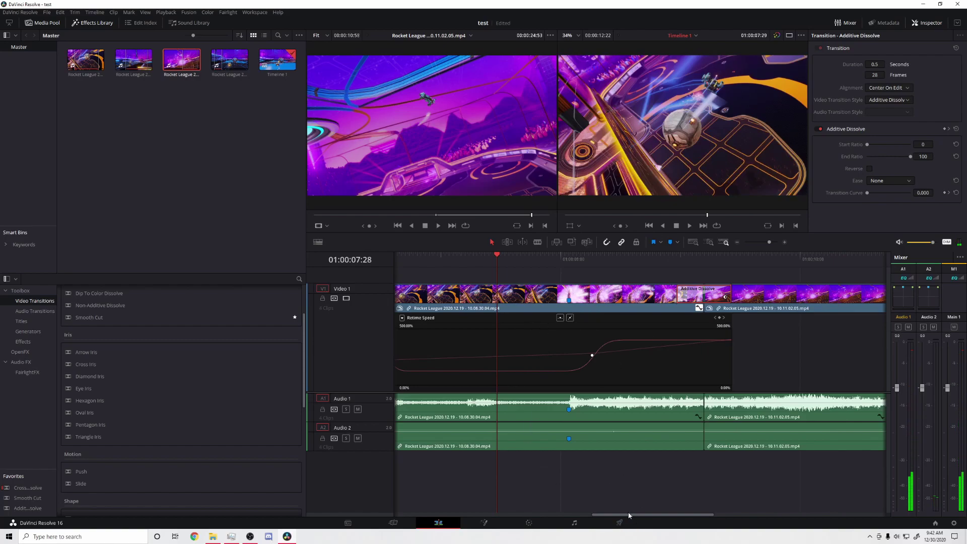
{"action": "left_click_drag", "start_coordinate": [628, 512], "coordinate": [371, 516]}
{"action": "left_click", "coordinate": [399, 258]}
{"action": "key", "text": "space"}
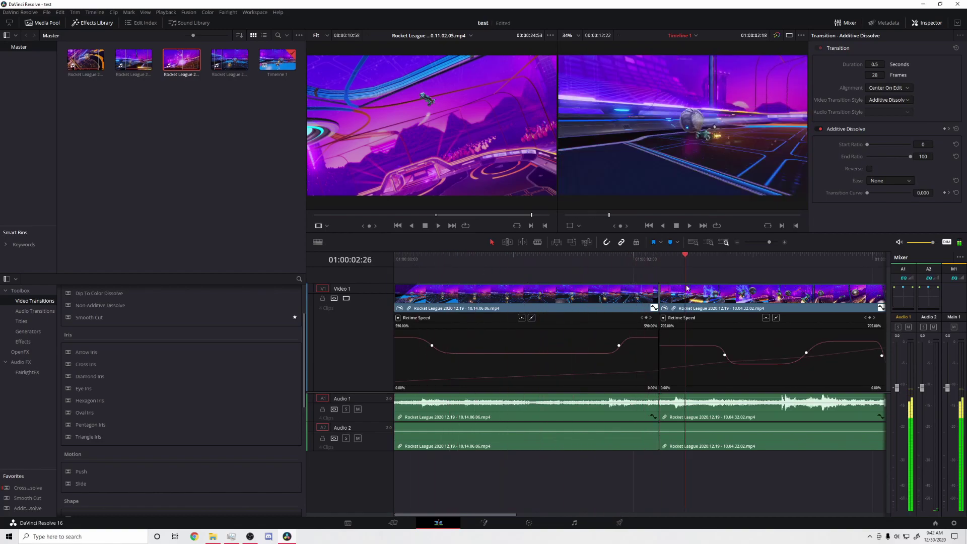
{"action": "left_click_drag", "start_coordinate": [715, 311], "coordinate": [688, 318]}
{"action": "key", "text": "Home"}
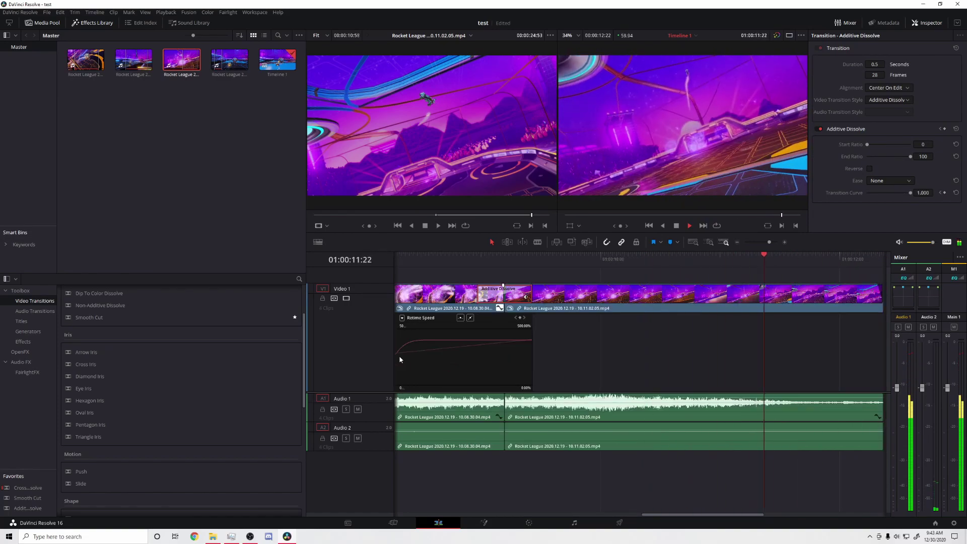
Step: Switch to the Fairlight page, select the fourth clip on Audio 1, and place the playhead inside it at 01:00:10:07
{"action": "left_click", "coordinate": [573, 525]}
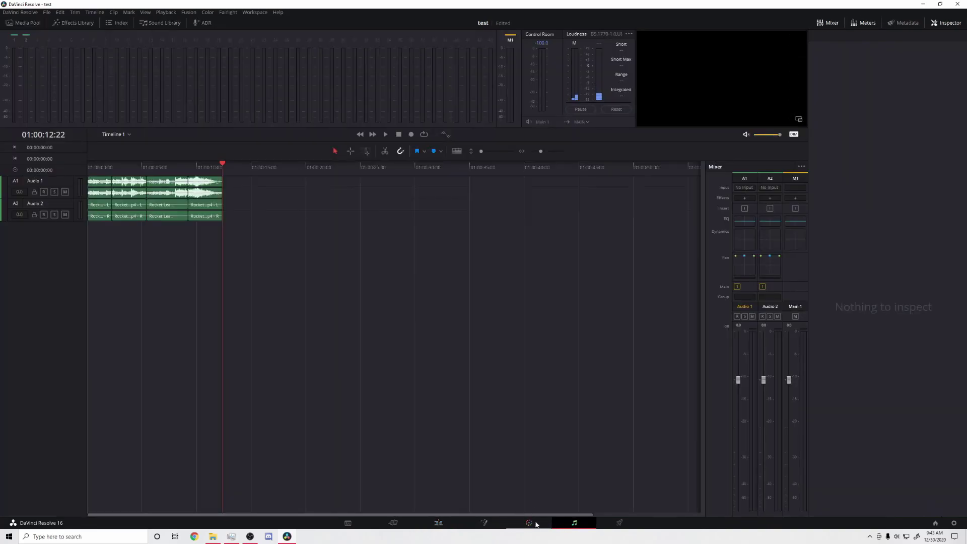
{"action": "left_click", "coordinate": [203, 182]}
{"action": "left_click_drag", "start_coordinate": [224, 164], "coordinate": [203, 166]}
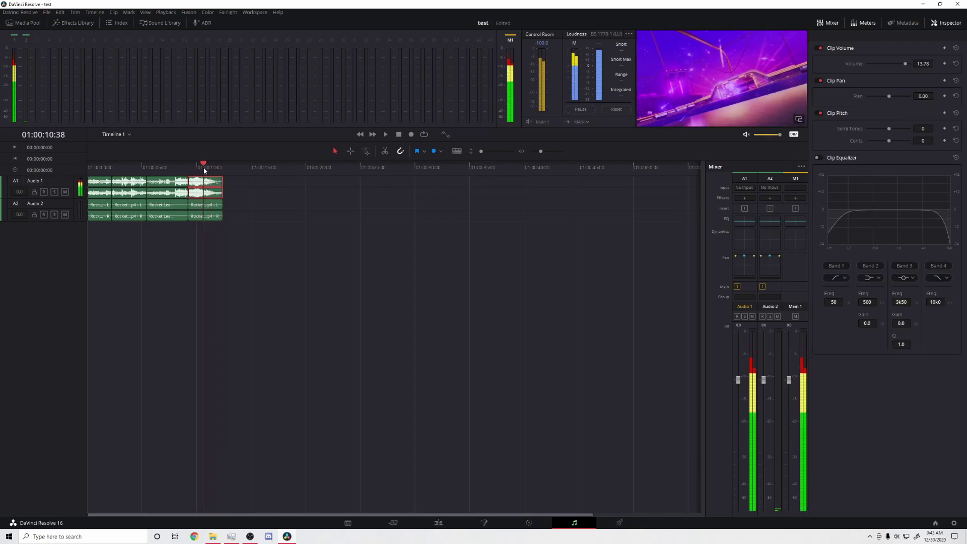
{"action": "left_click", "coordinate": [184, 182]}
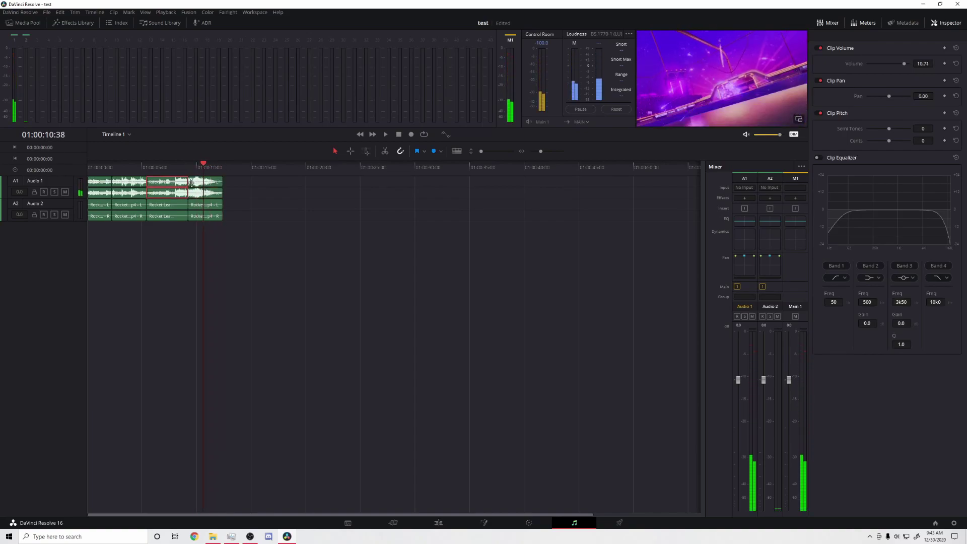
{"action": "left_click", "coordinate": [201, 184]}
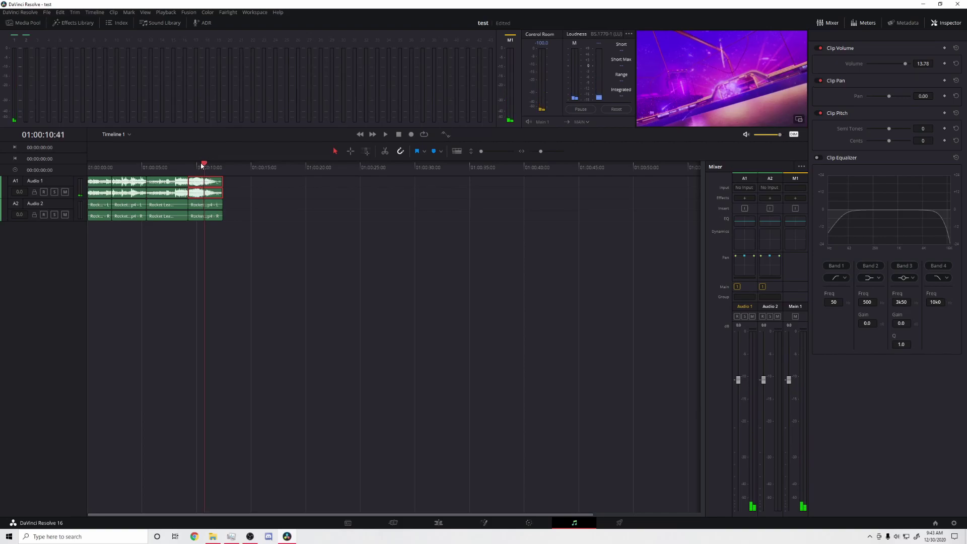
{"action": "left_click_drag", "start_coordinate": [205, 165], "coordinate": [198, 164]}
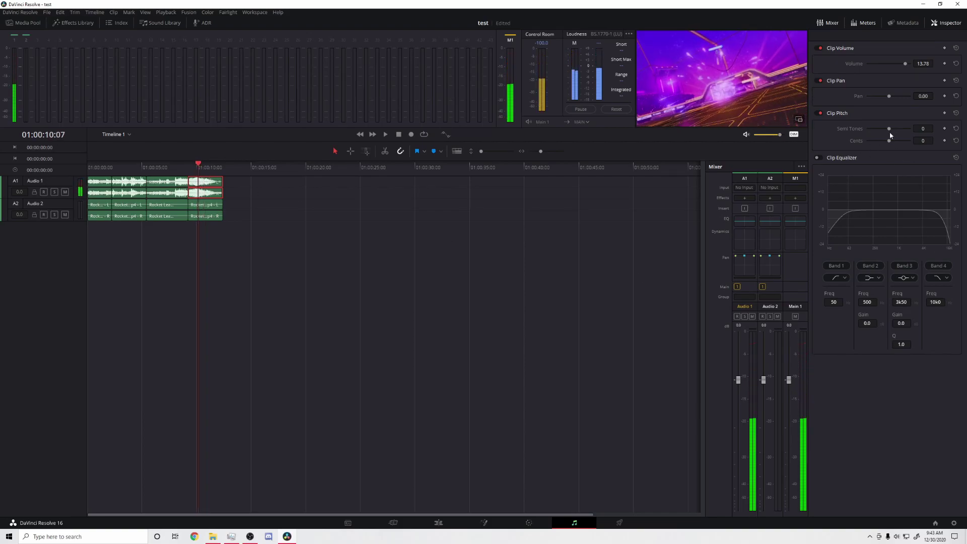
Step: Set the selected clip's pitch to 4 semitones and 4 cents
{"action": "left_click_drag", "start_coordinate": [890, 140], "coordinate": [891, 142]}
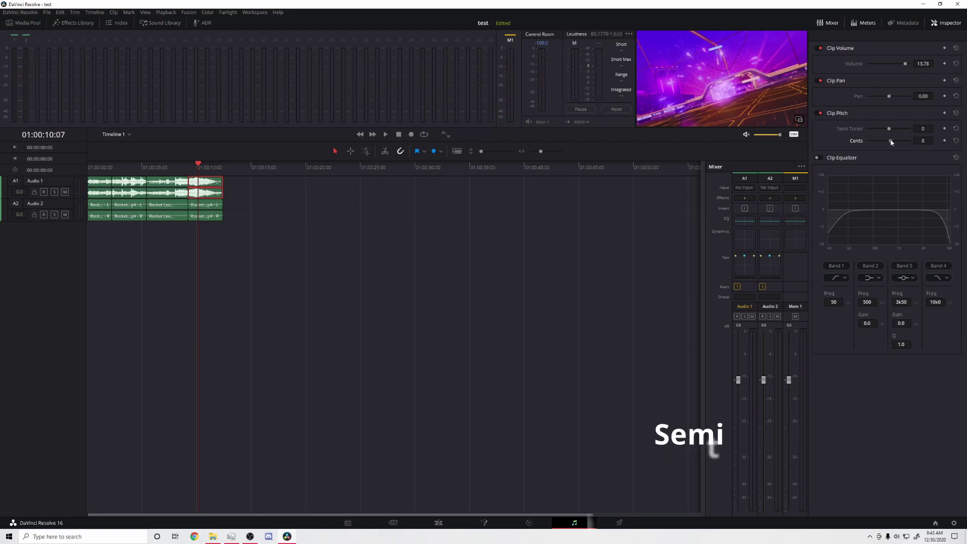
{"action": "left_click_drag", "start_coordinate": [889, 141], "coordinate": [893, 142]}
{"action": "double_click", "coordinate": [921, 141]}
{"action": "type", "text": "4"}
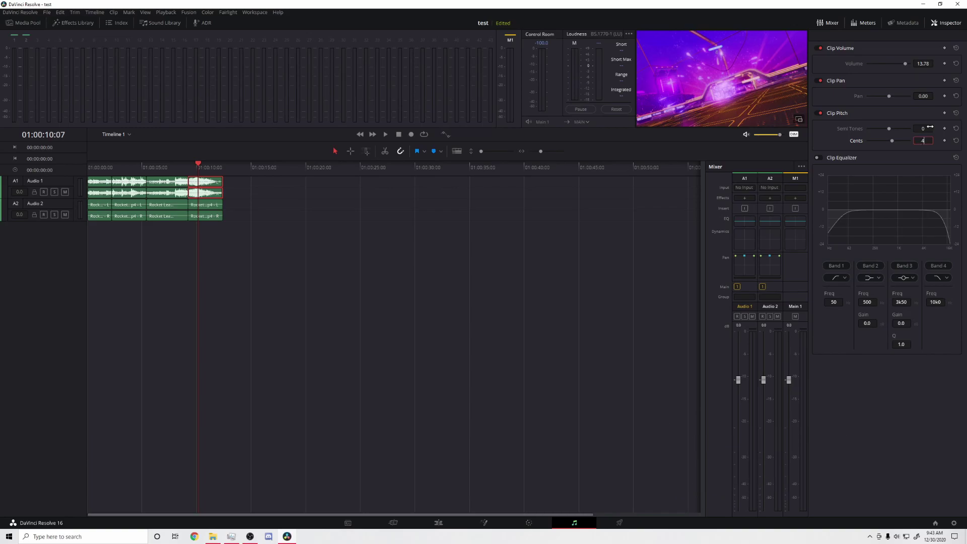
{"action": "double_click", "coordinate": [925, 128]}
{"action": "type", "text": "4"}
{"action": "key", "text": "Return"}
Step: Play the fourth clip with its pitch change and sections of the earlier clips to compare their audio
{"action": "key", "text": "space"}
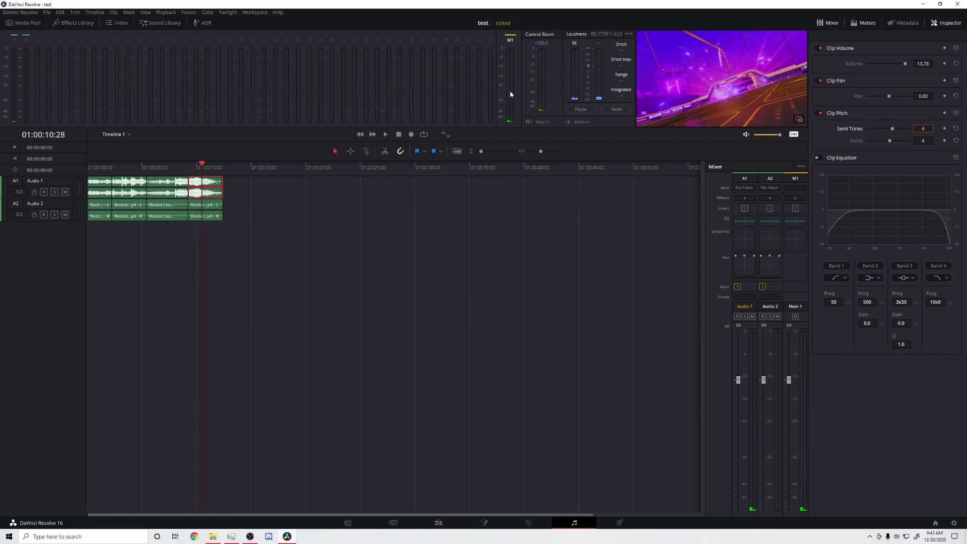
{"action": "left_click", "coordinate": [130, 184]}
{"action": "key", "text": "space"}
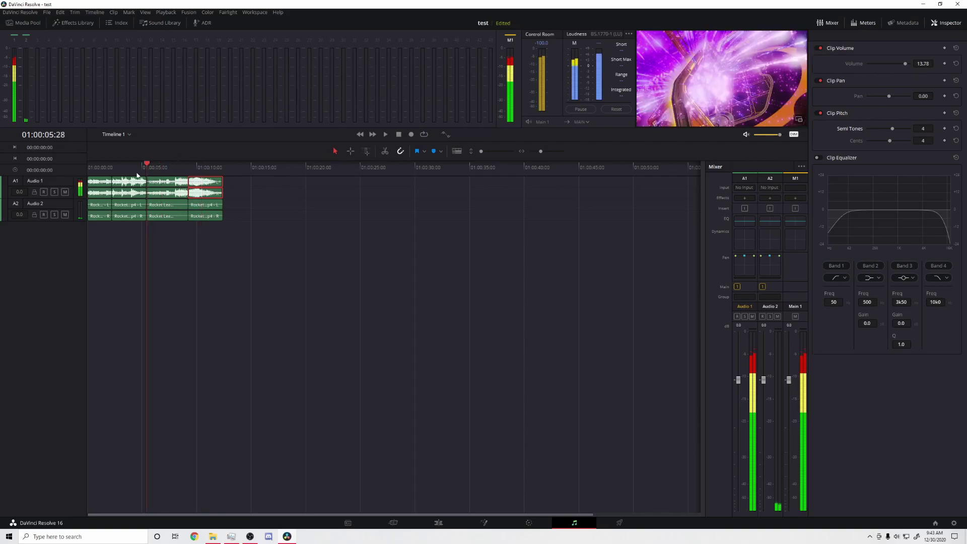
{"action": "key", "text": "space"}
{"action": "key", "text": "space"}
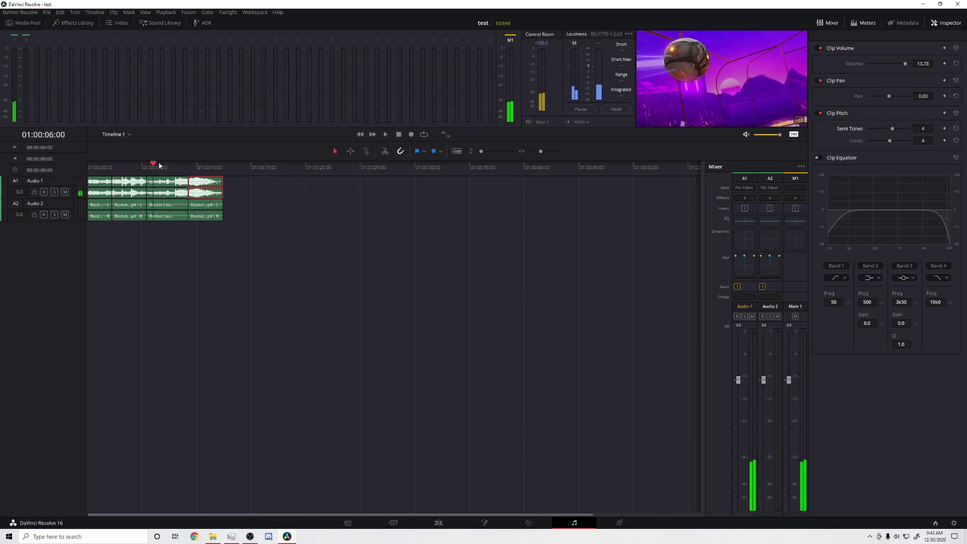
{"action": "left_click", "coordinate": [185, 164]}
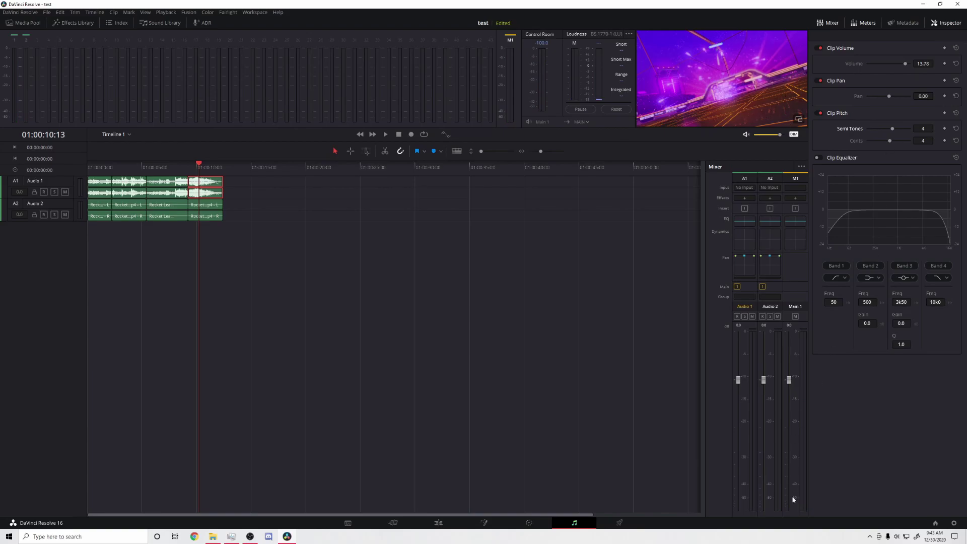
Step: Switch to the Deliver page and choose the YouTube 1080p render preset
{"action": "left_click", "coordinate": [618, 523]}
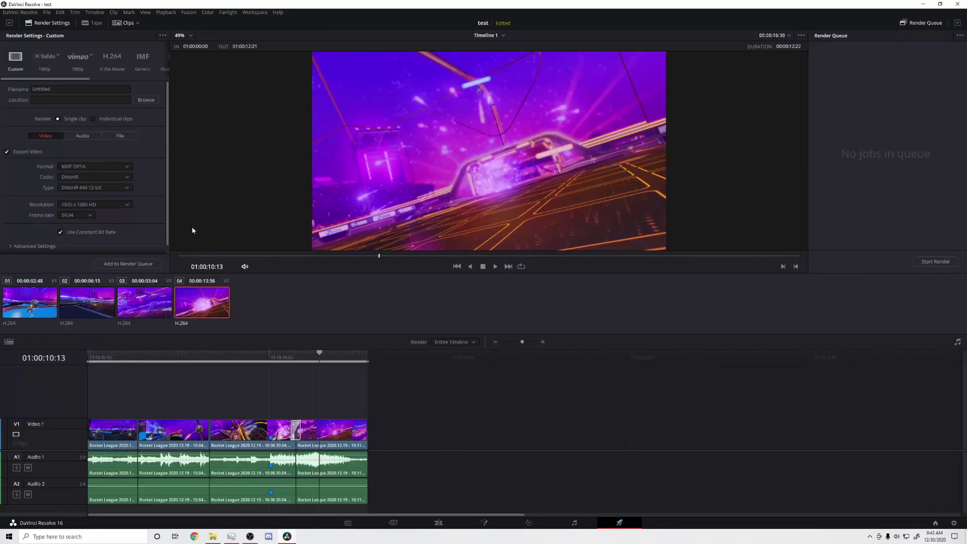
{"action": "left_click", "coordinate": [63, 90]}
{"action": "left_click", "coordinate": [44, 60]}
{"action": "left_click", "coordinate": [83, 131]}
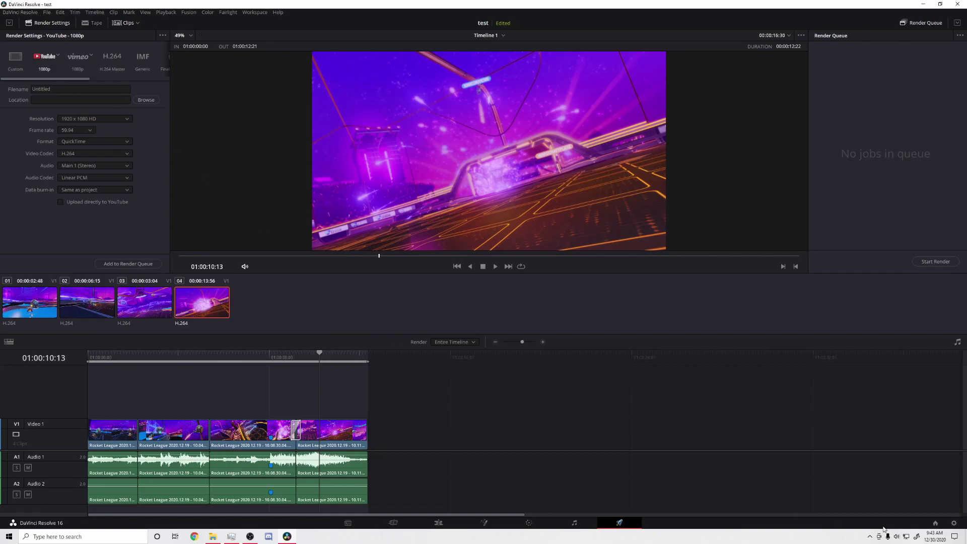
Step: Open the project settings, review the presets and the master settings for timeline resolution and frame rate, and close them
{"action": "left_click", "coordinate": [955, 523]}
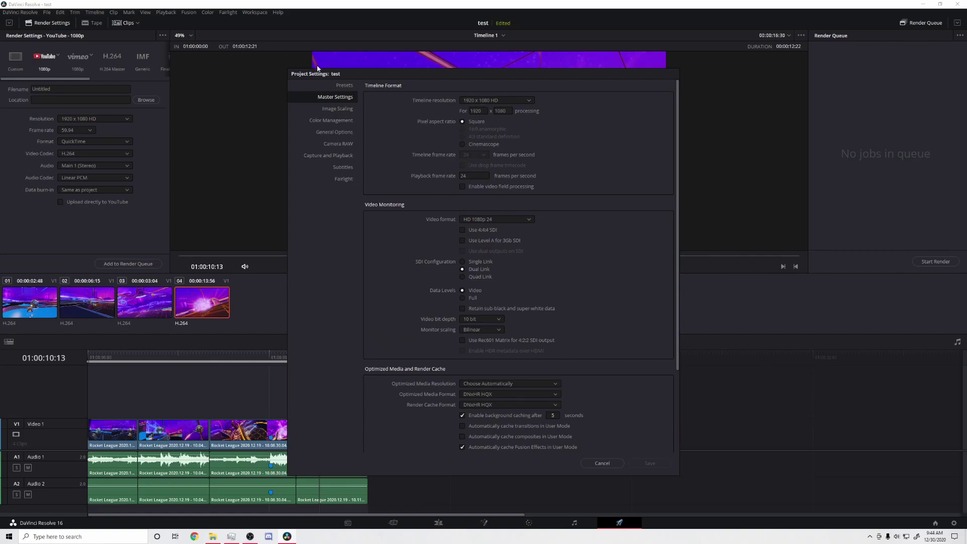
{"action": "left_click", "coordinate": [344, 86]}
{"action": "left_click", "coordinate": [398, 108]}
{"action": "left_click", "coordinate": [335, 97]}
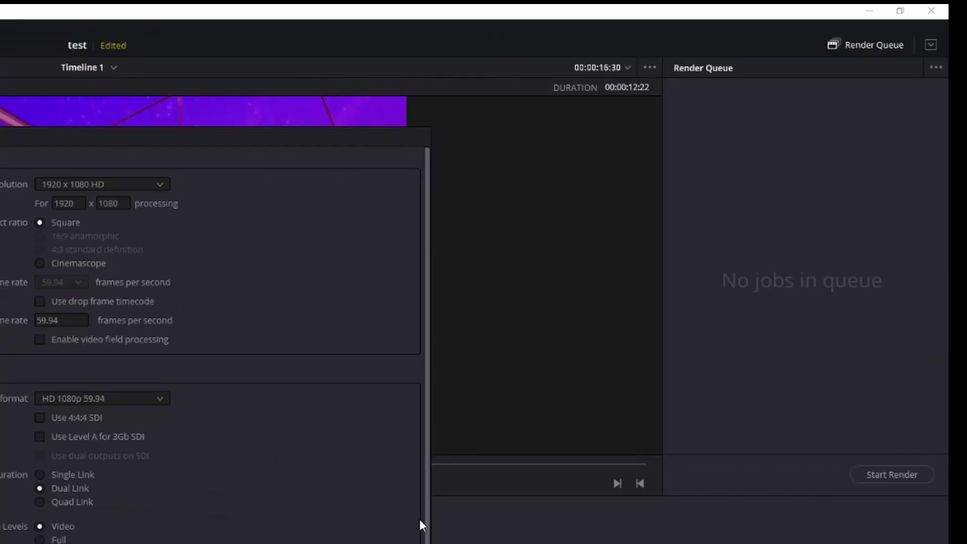
{"action": "key", "text": "Escape"}
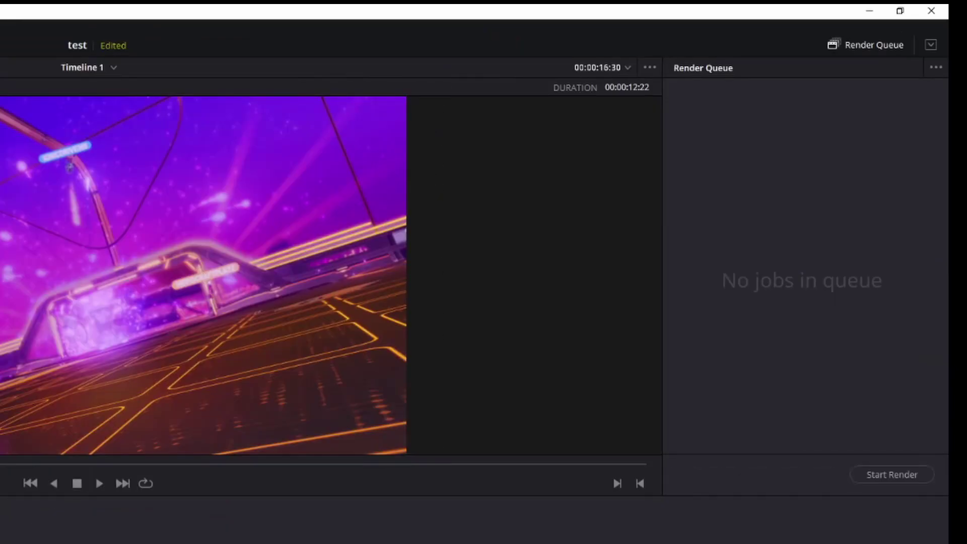